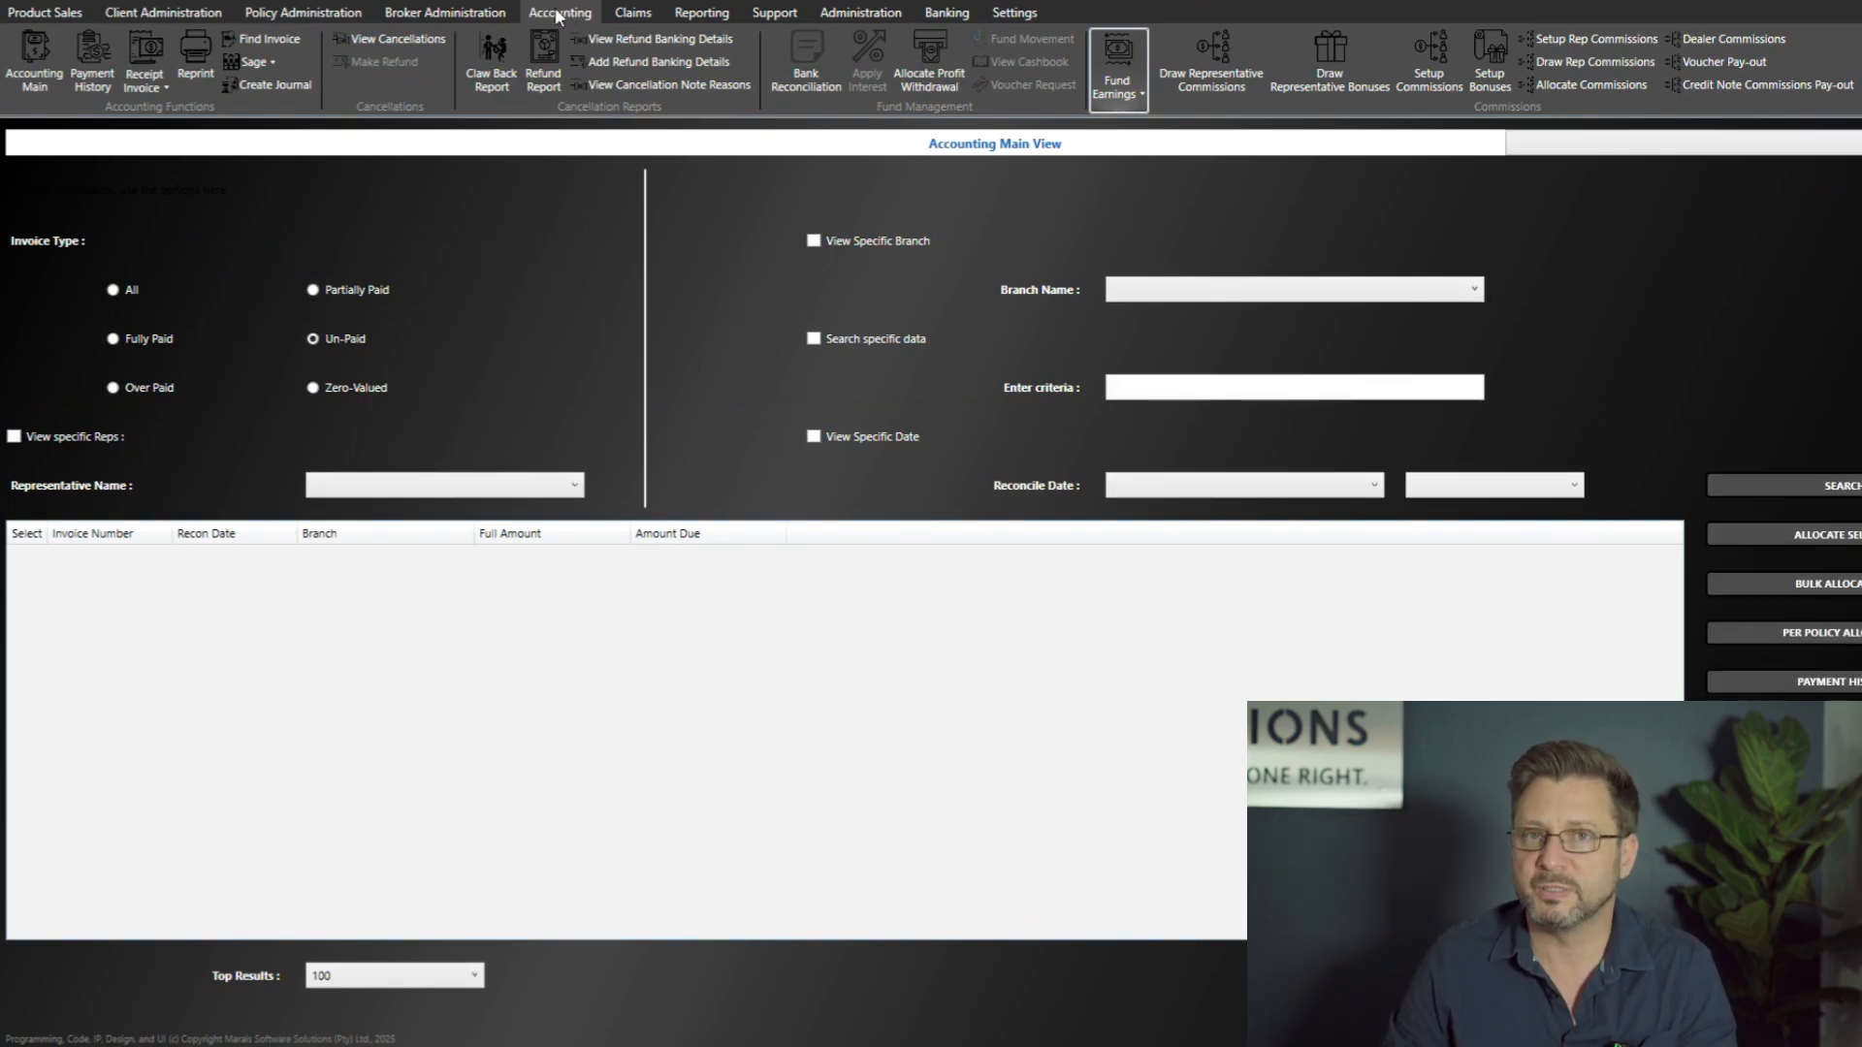
# Step: Open the Financial Period set-up under Fund Earnings and create the financial periods from the 2014-01-01 commencement date
pyautogui.click(1132, 91)
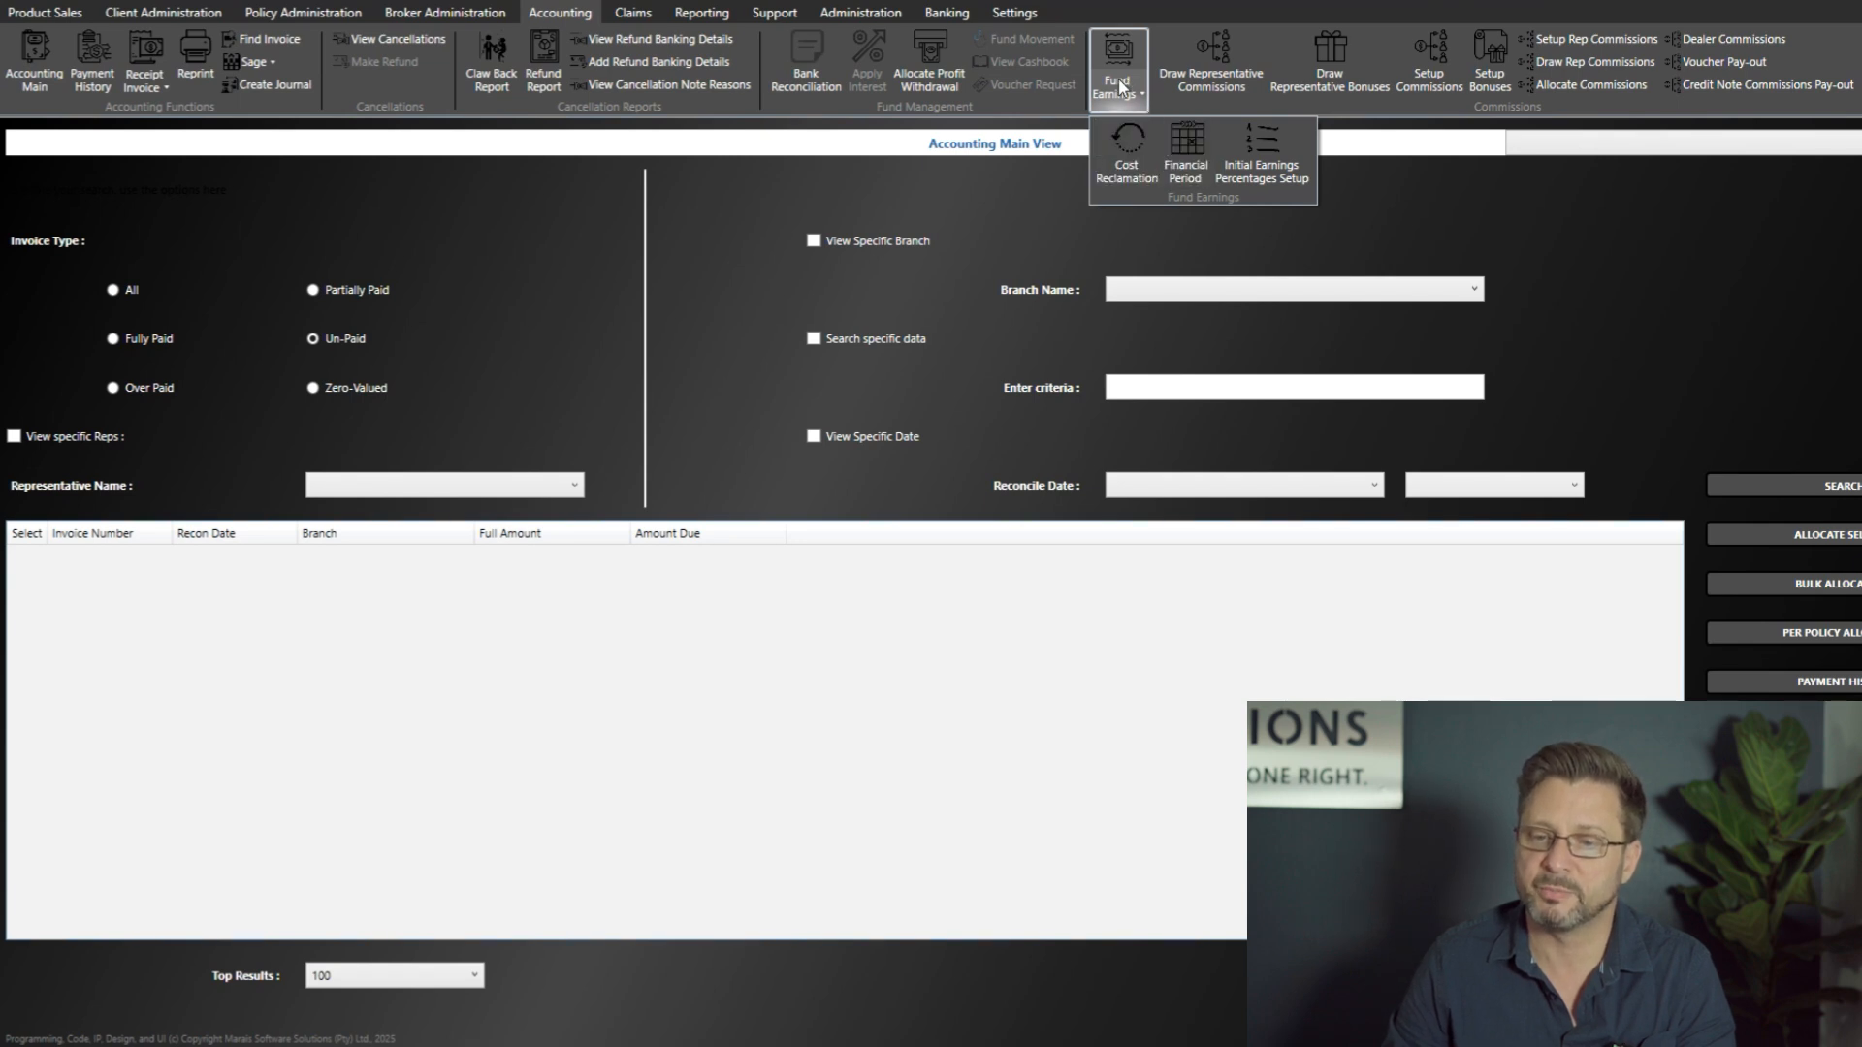
pyautogui.click(1183, 173)
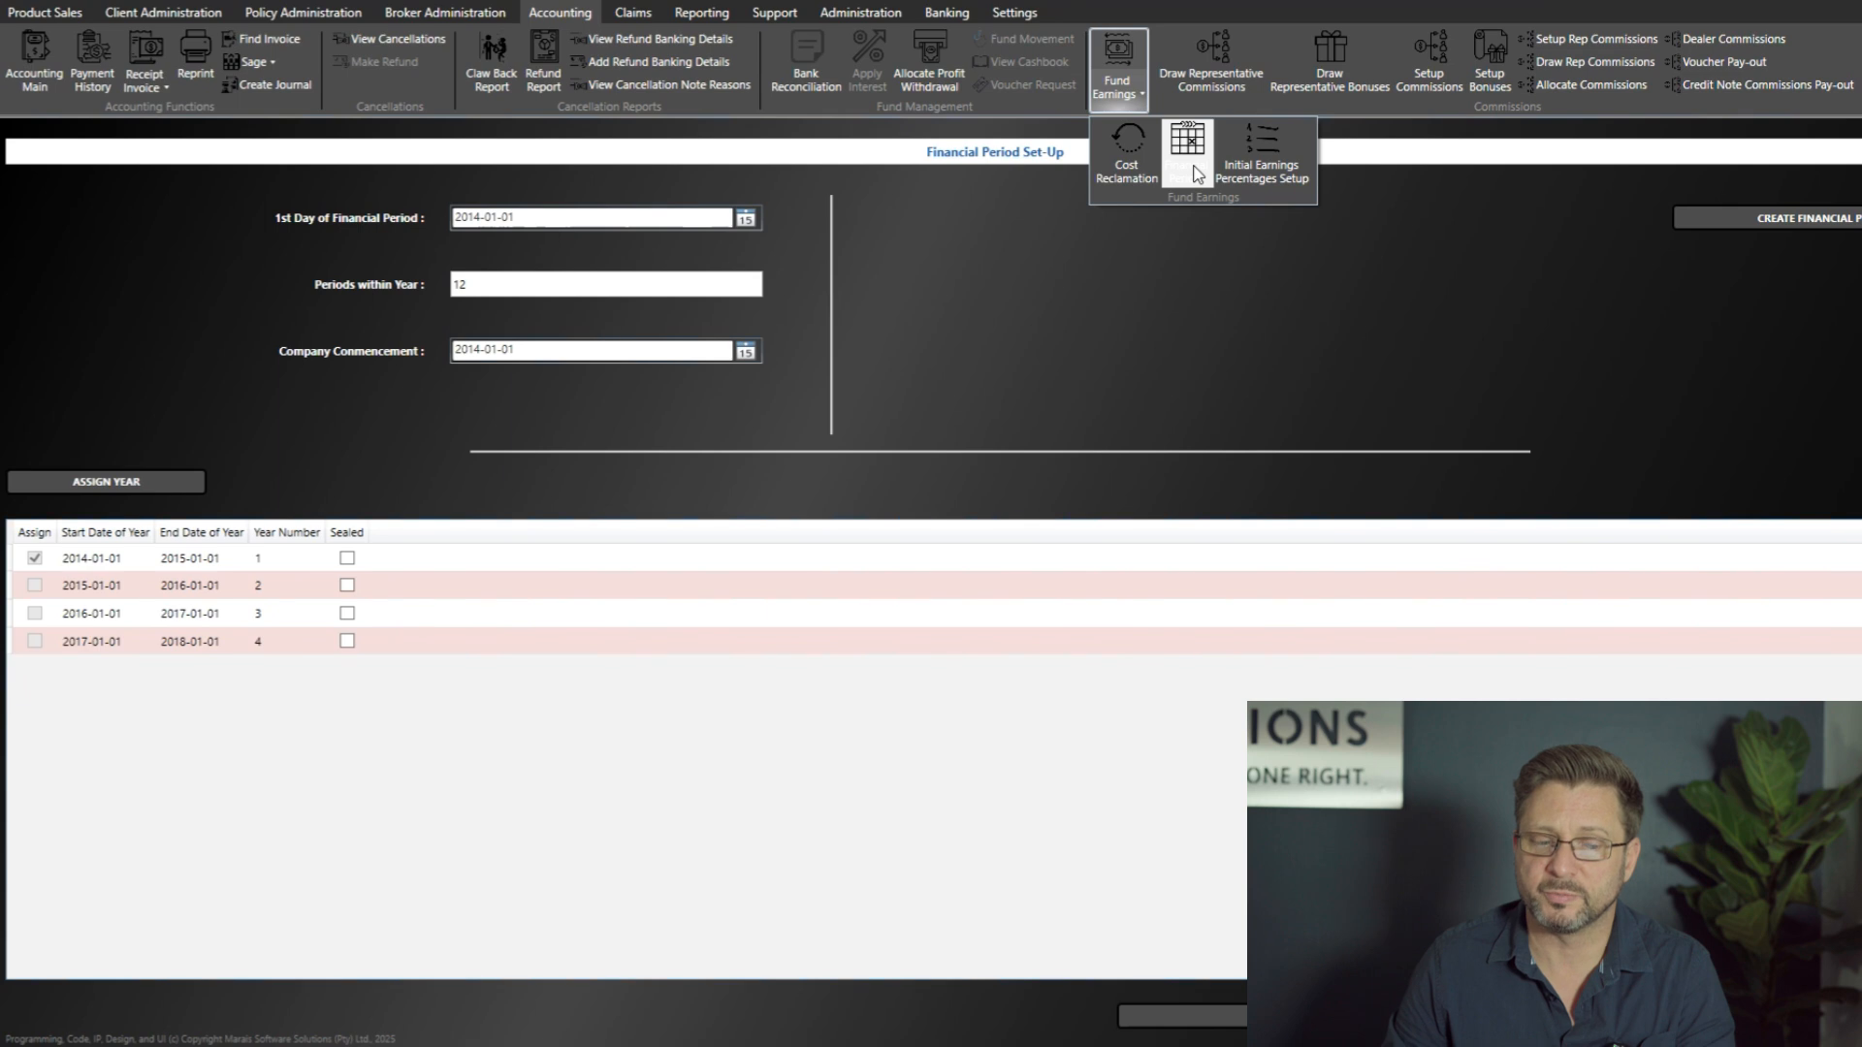
pyautogui.click(1722, 217)
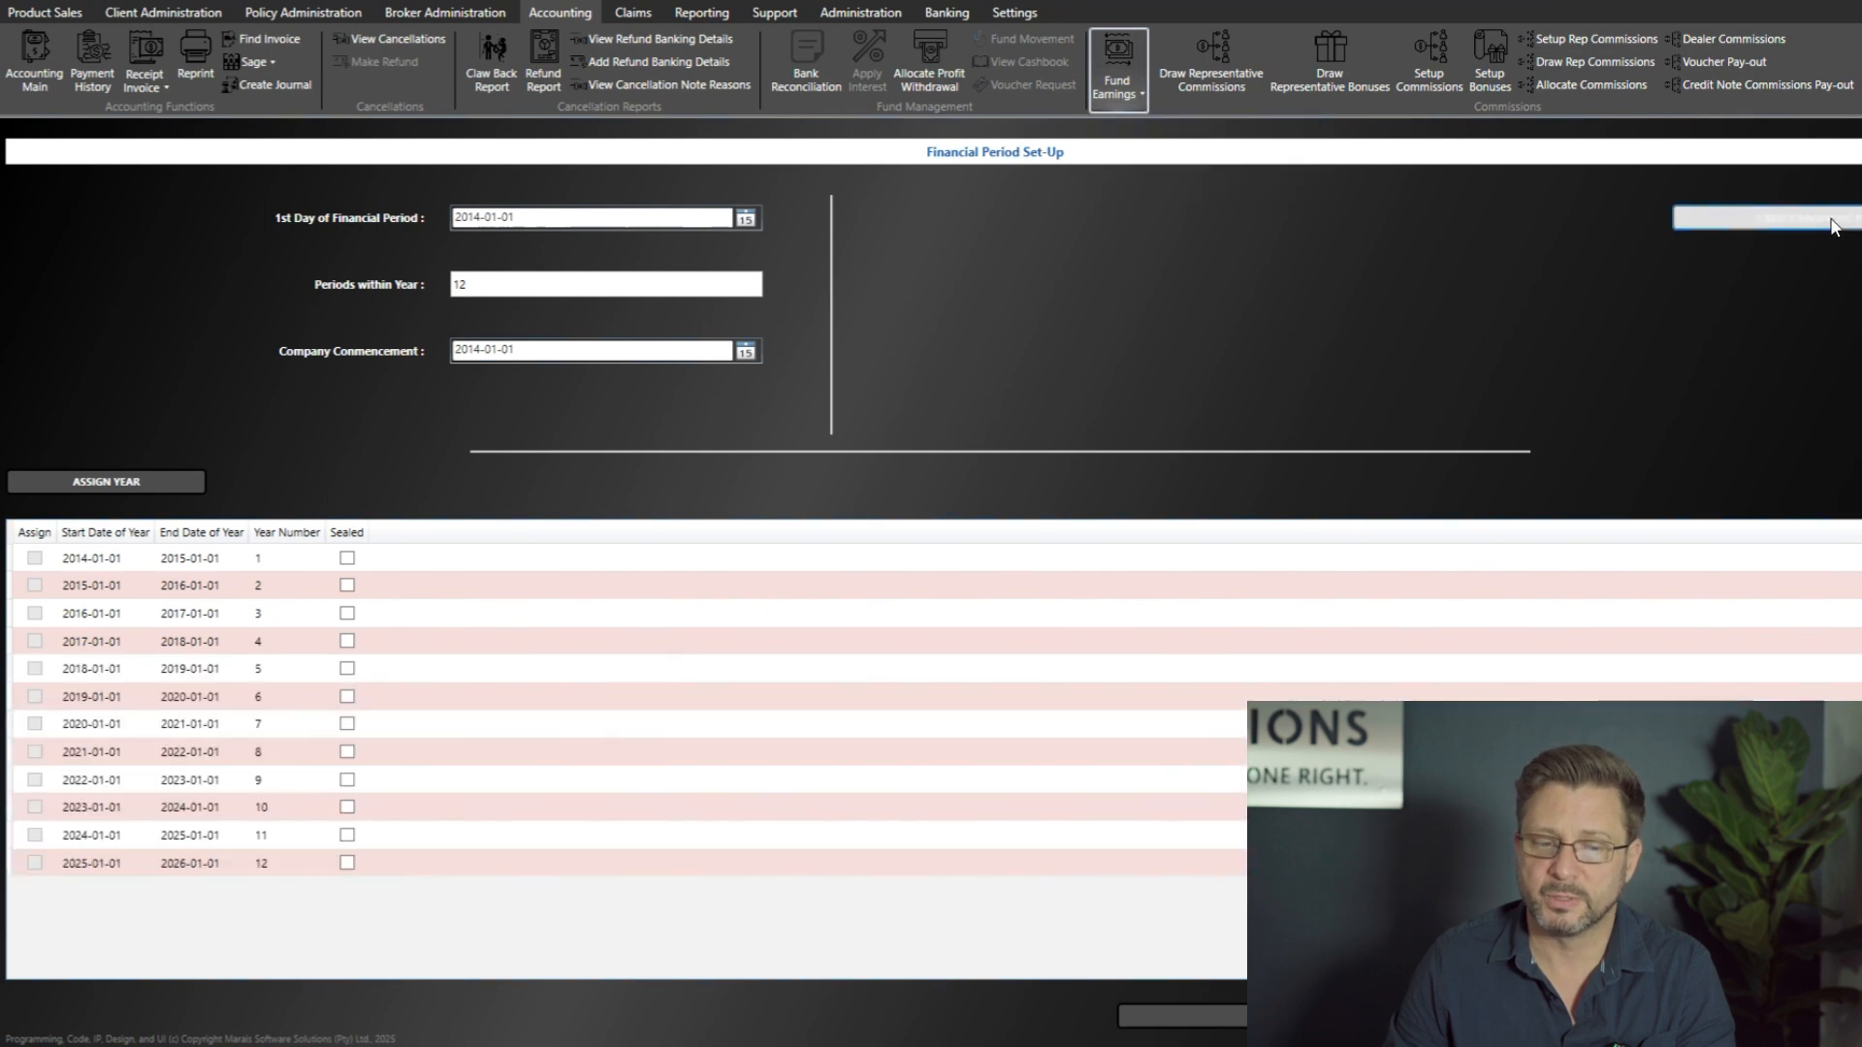
# Step: Assign the financial year running 2025-01-01 to 2026-01-01 as the active year and save the set-up
pyautogui.click(175, 866)
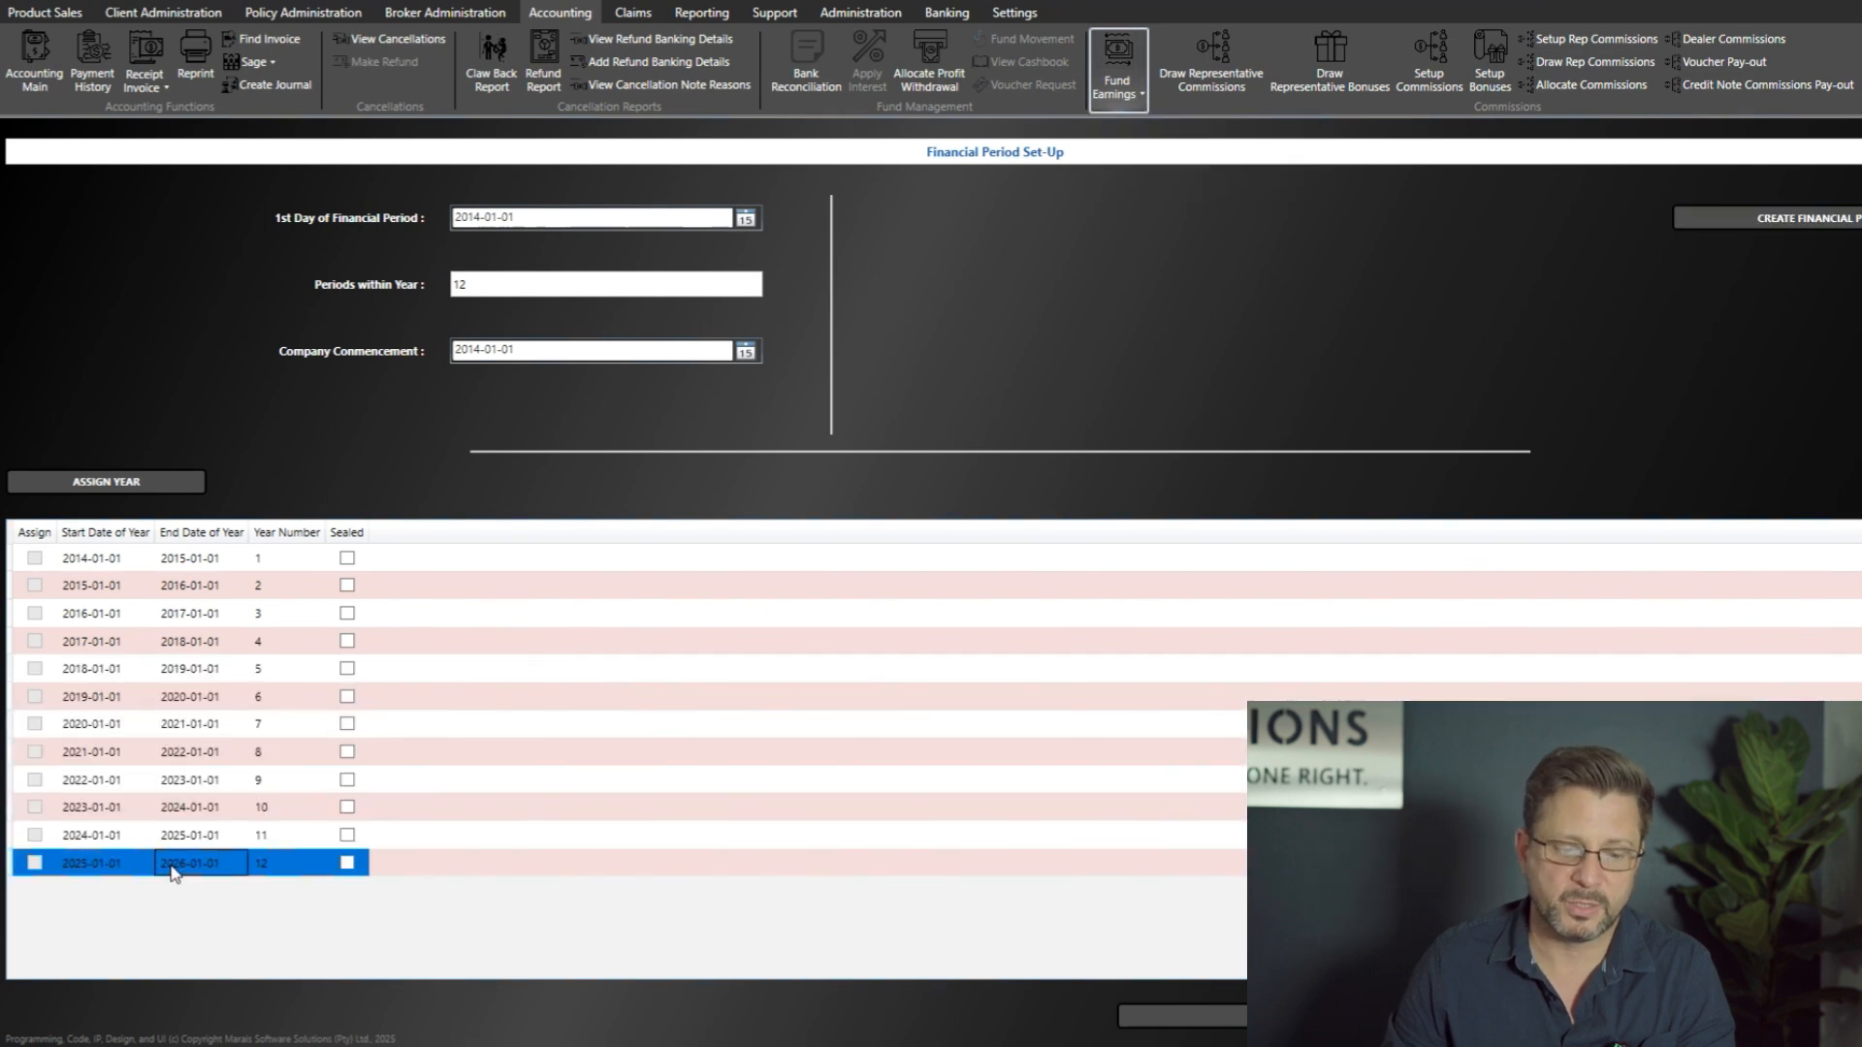
pyautogui.click(122, 488)
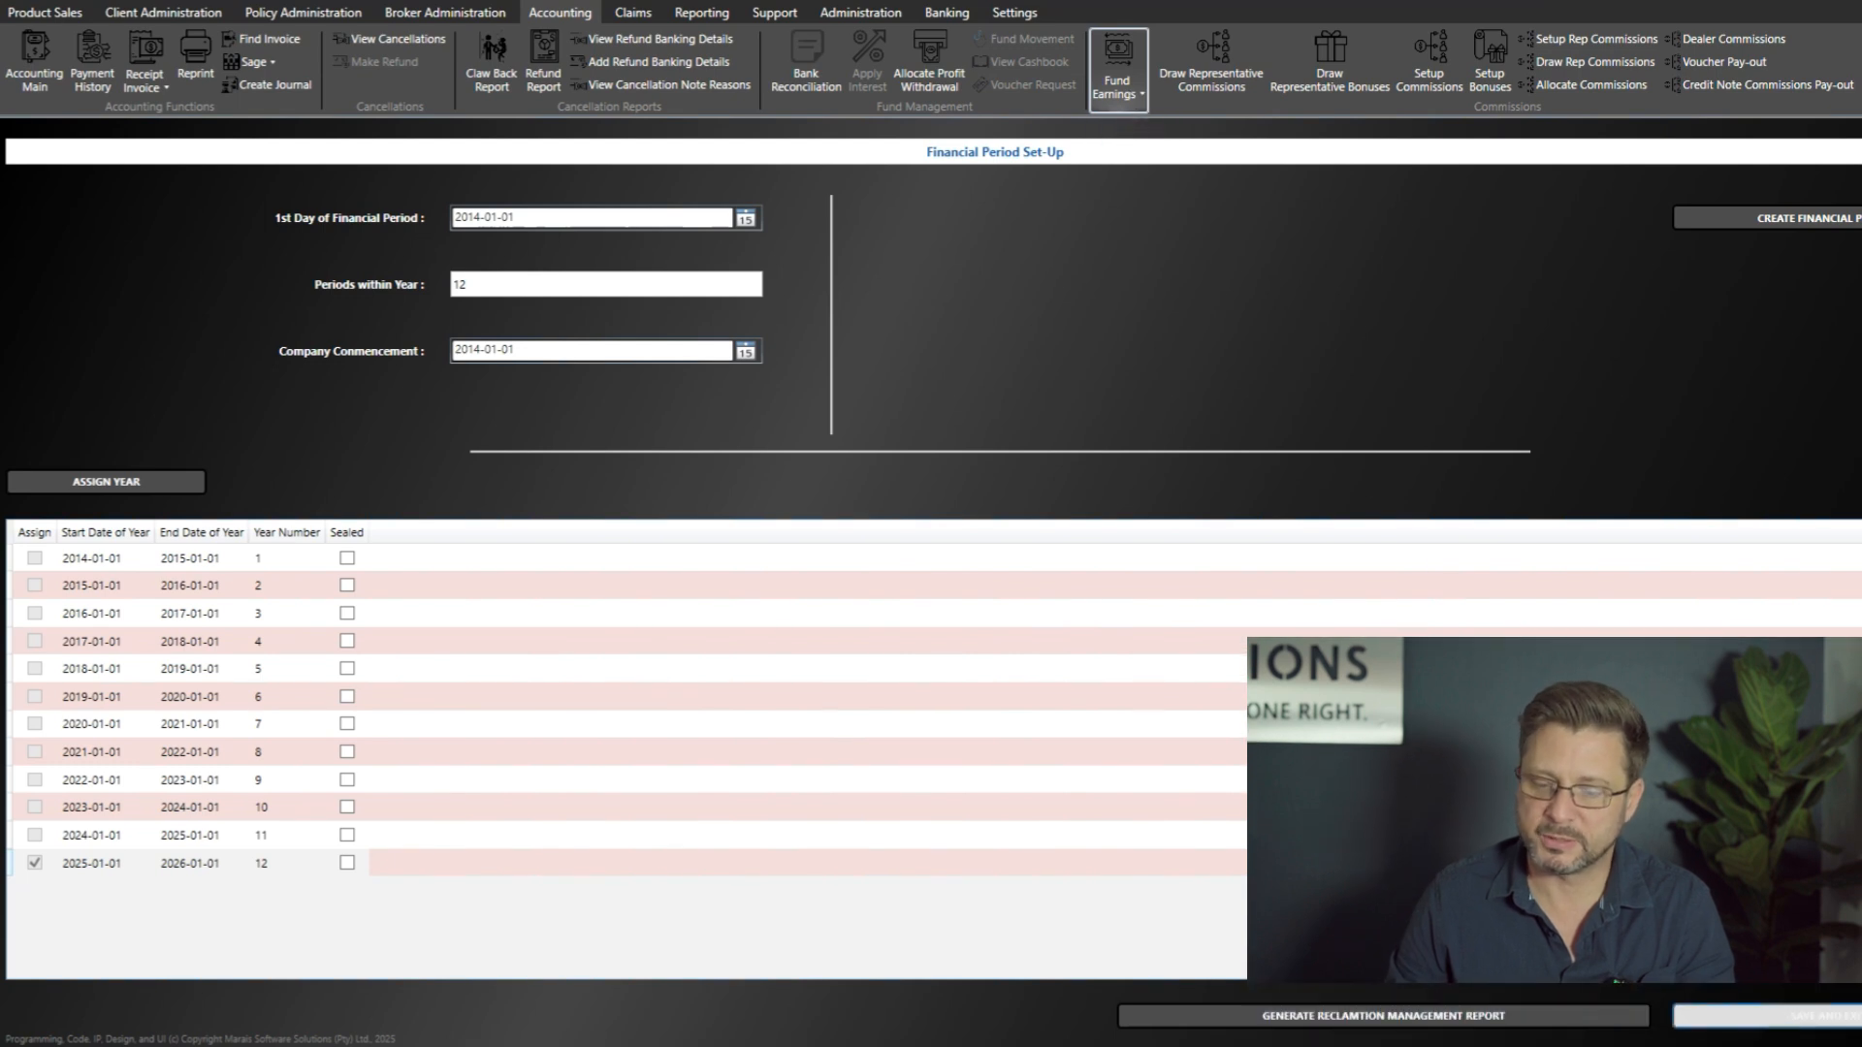
pyautogui.click(1137, 91)
pyautogui.click(1038, 594)
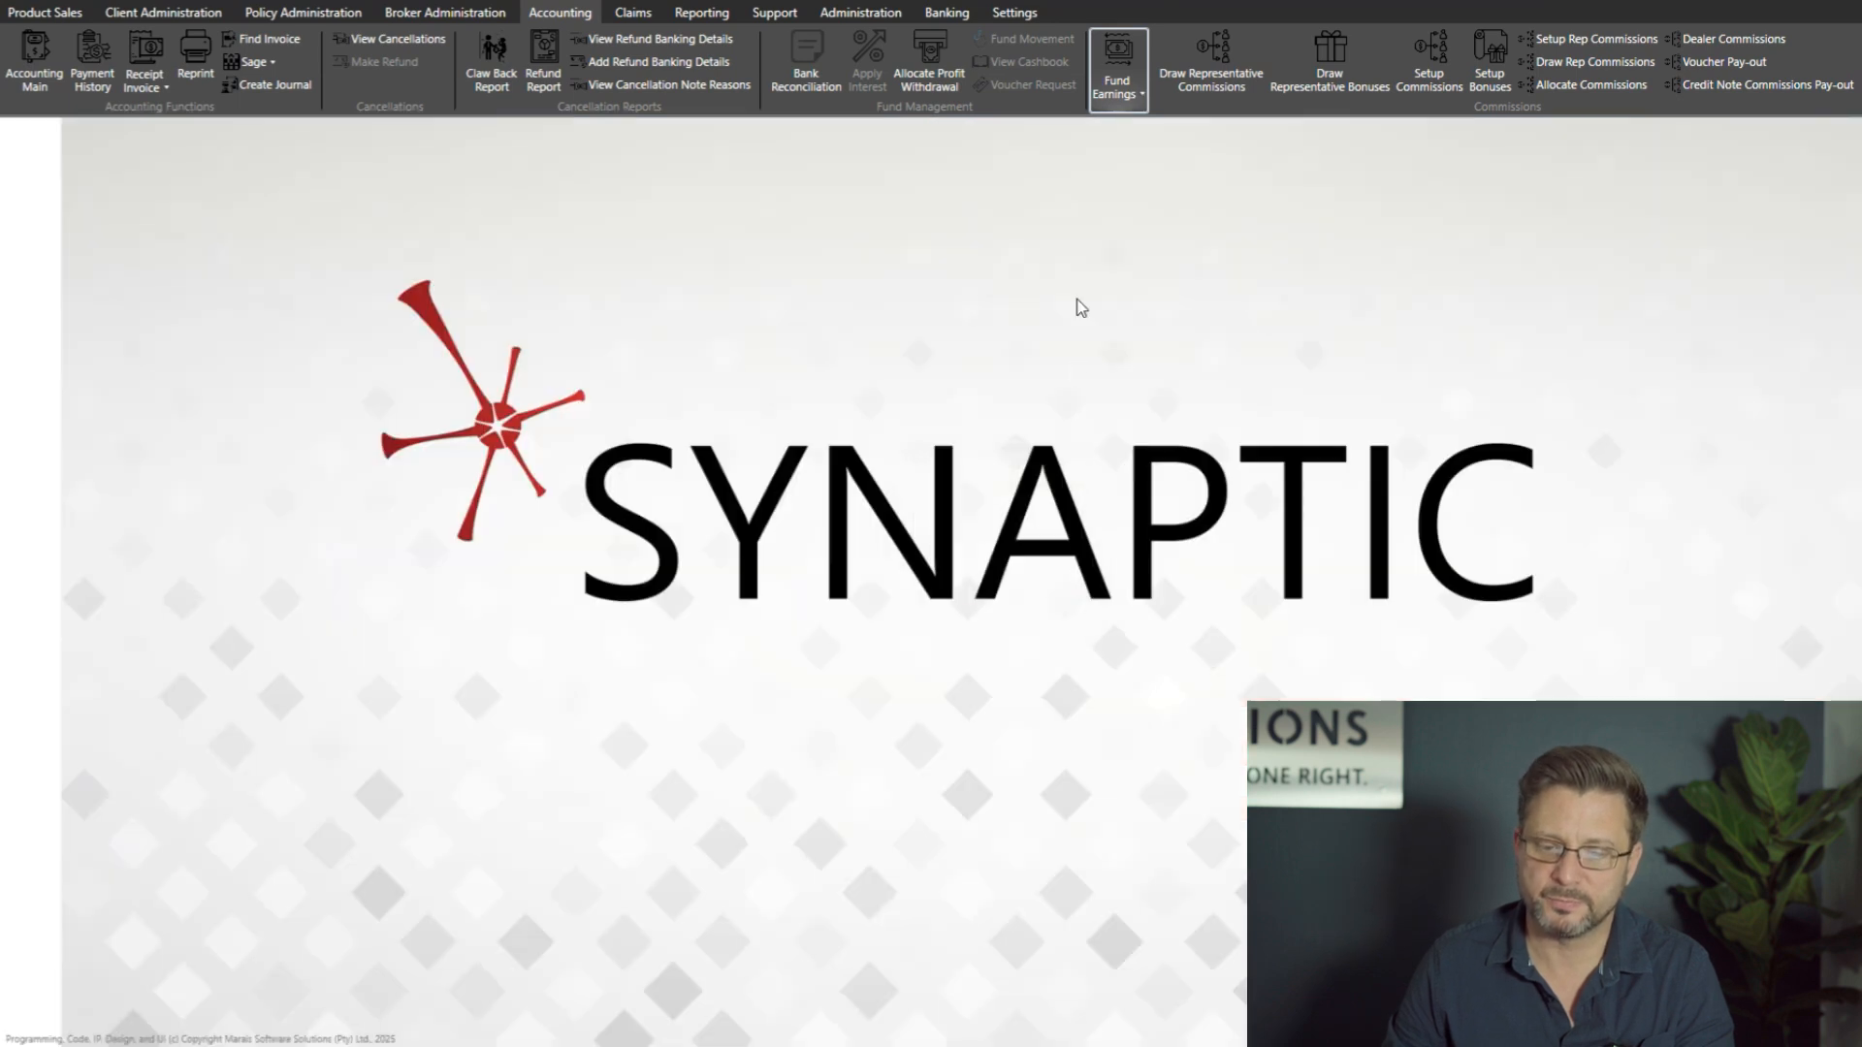
# Step: Open Cost Reclamation under Fund Earnings and accept the notice that all work on the page is final
pyautogui.click(1128, 104)
pyautogui.click(1130, 179)
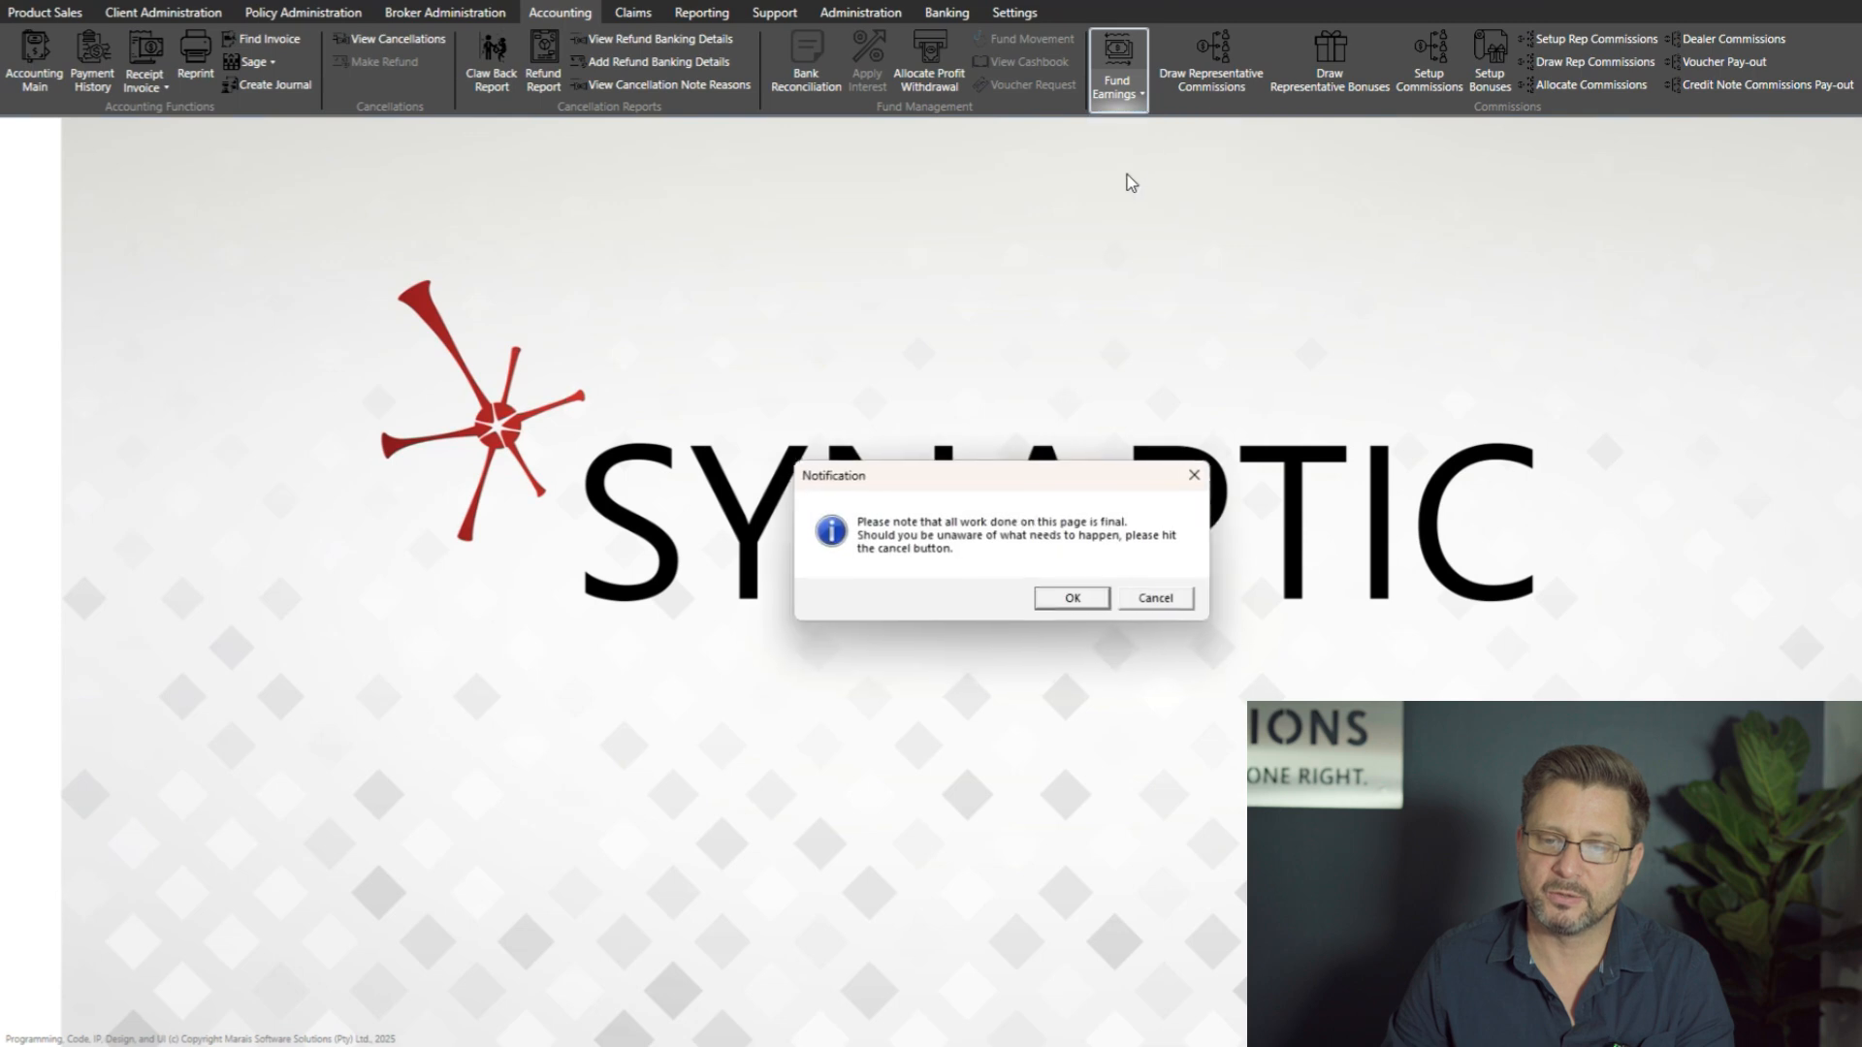
pyautogui.moveTo(1005, 479); pyautogui.dragTo(995, 444)
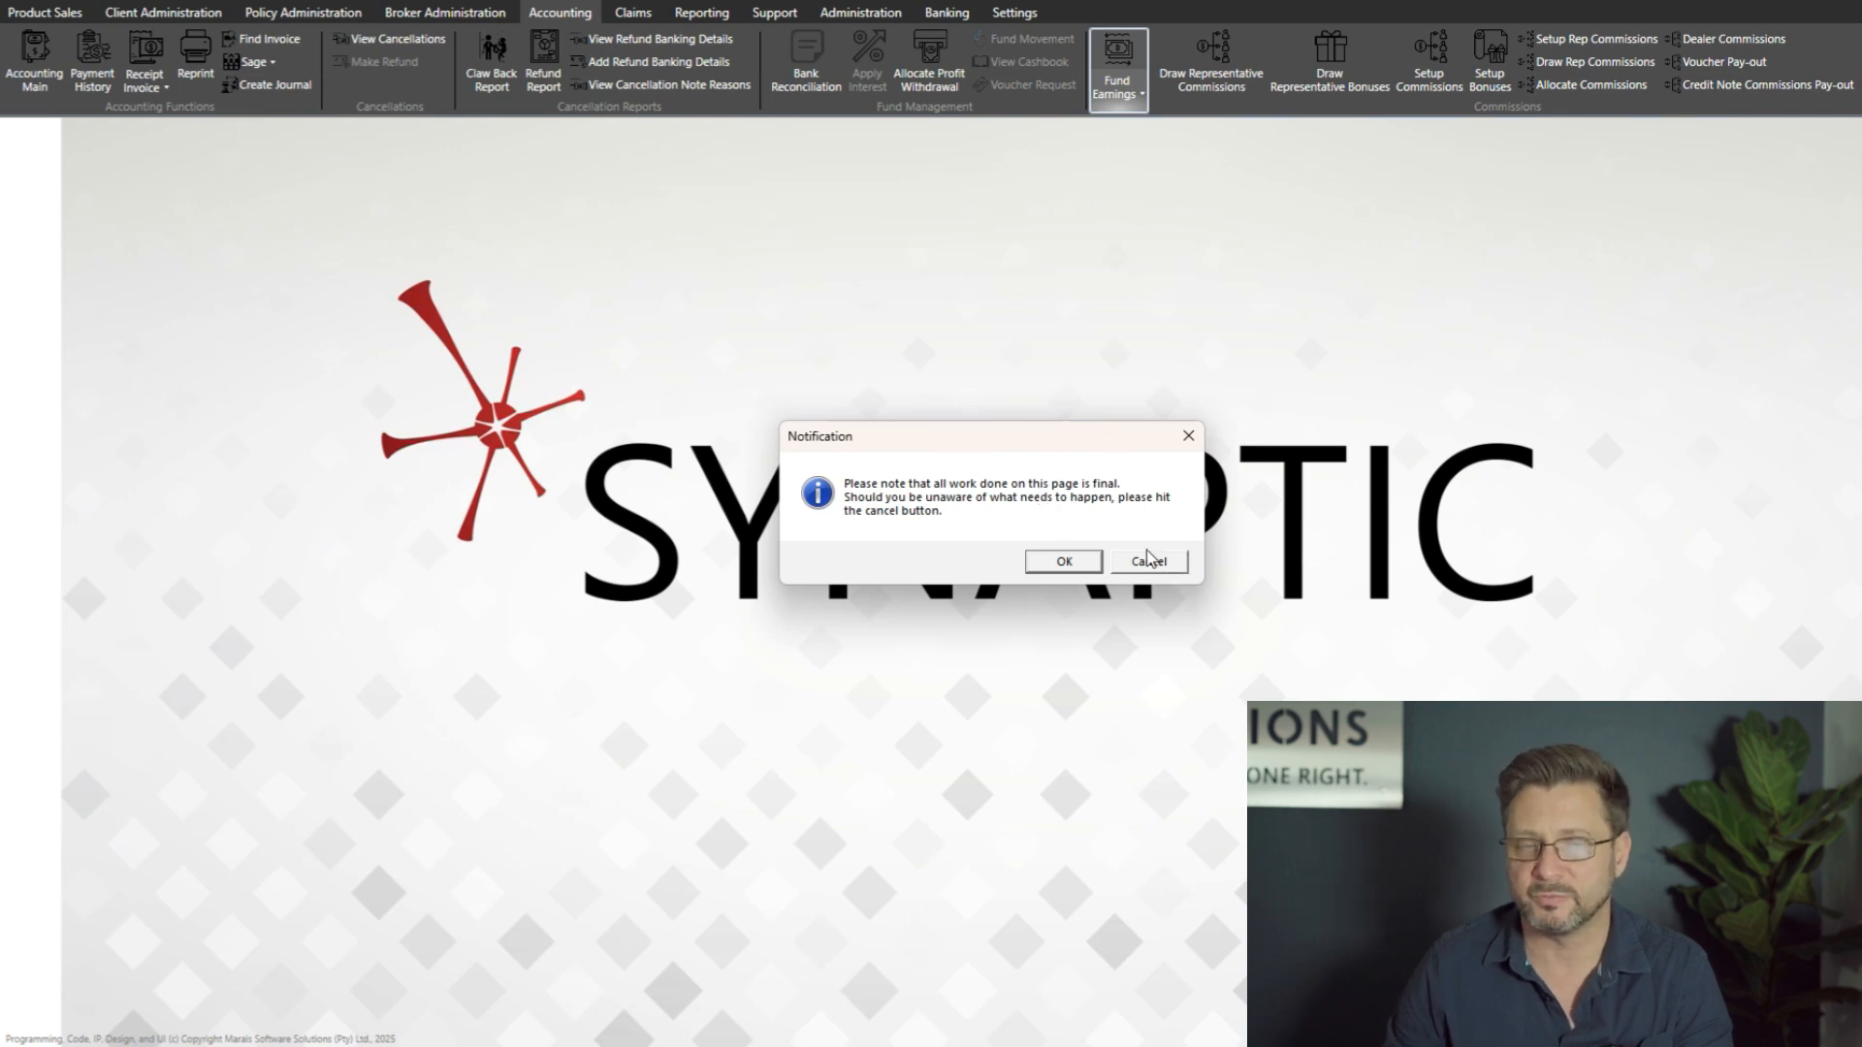
pyautogui.moveTo(1074, 439); pyautogui.dragTo(1088, 433)
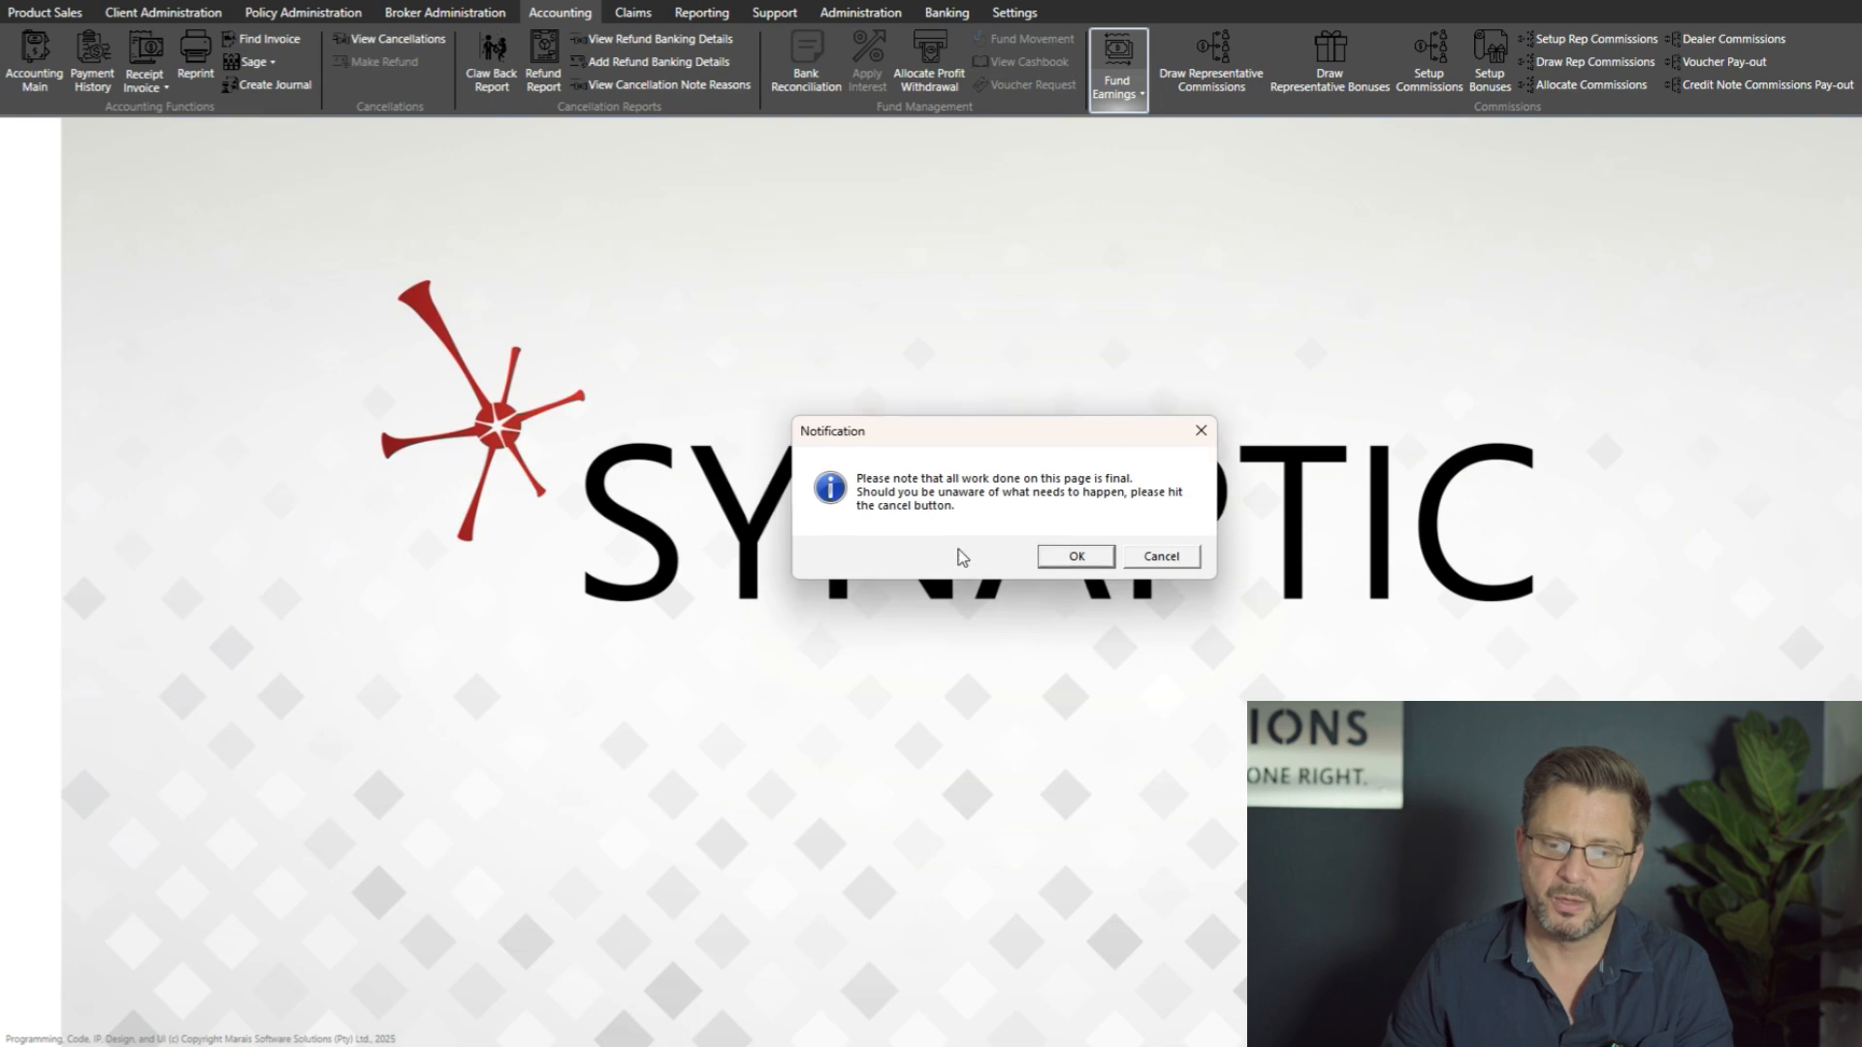
pyautogui.click(1073, 561)
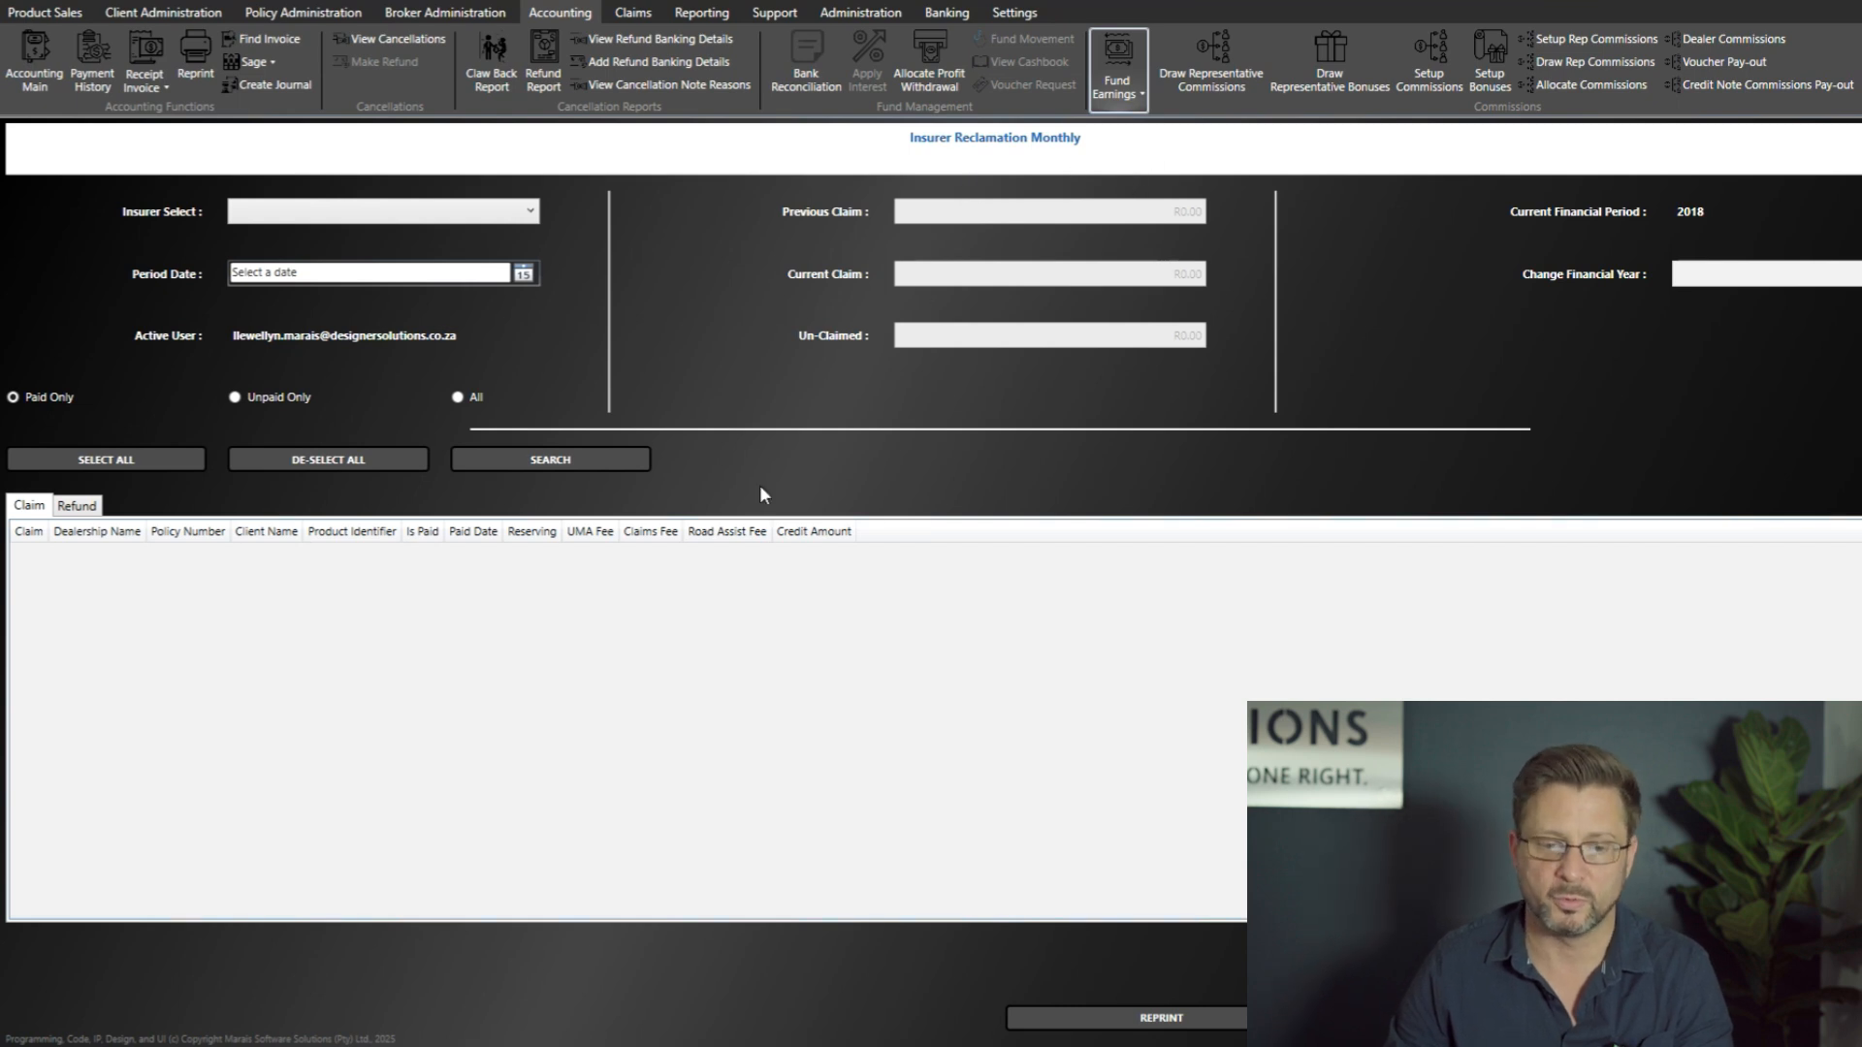
# Step: Search for paid policies to reclaim with period date 2025-10-31 and insurer Designer Solutions CC
pyautogui.click(522, 274)
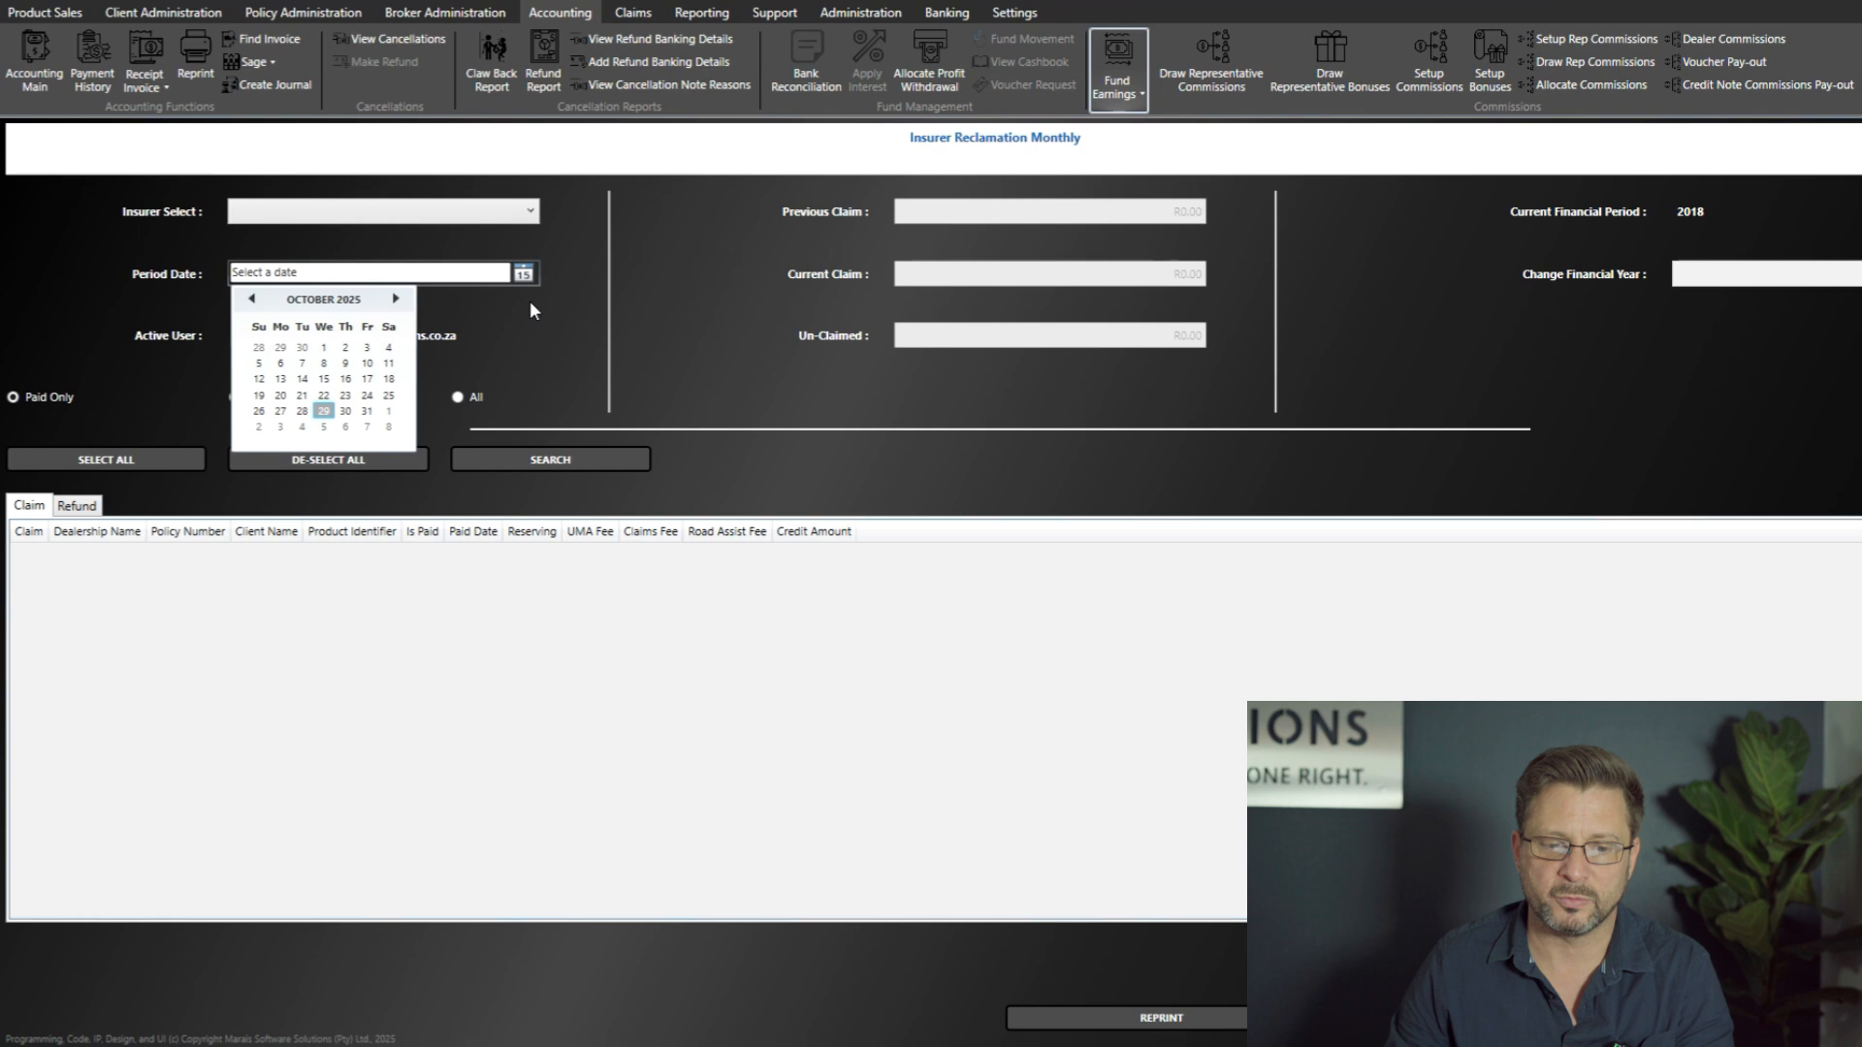
pyautogui.click(367, 414)
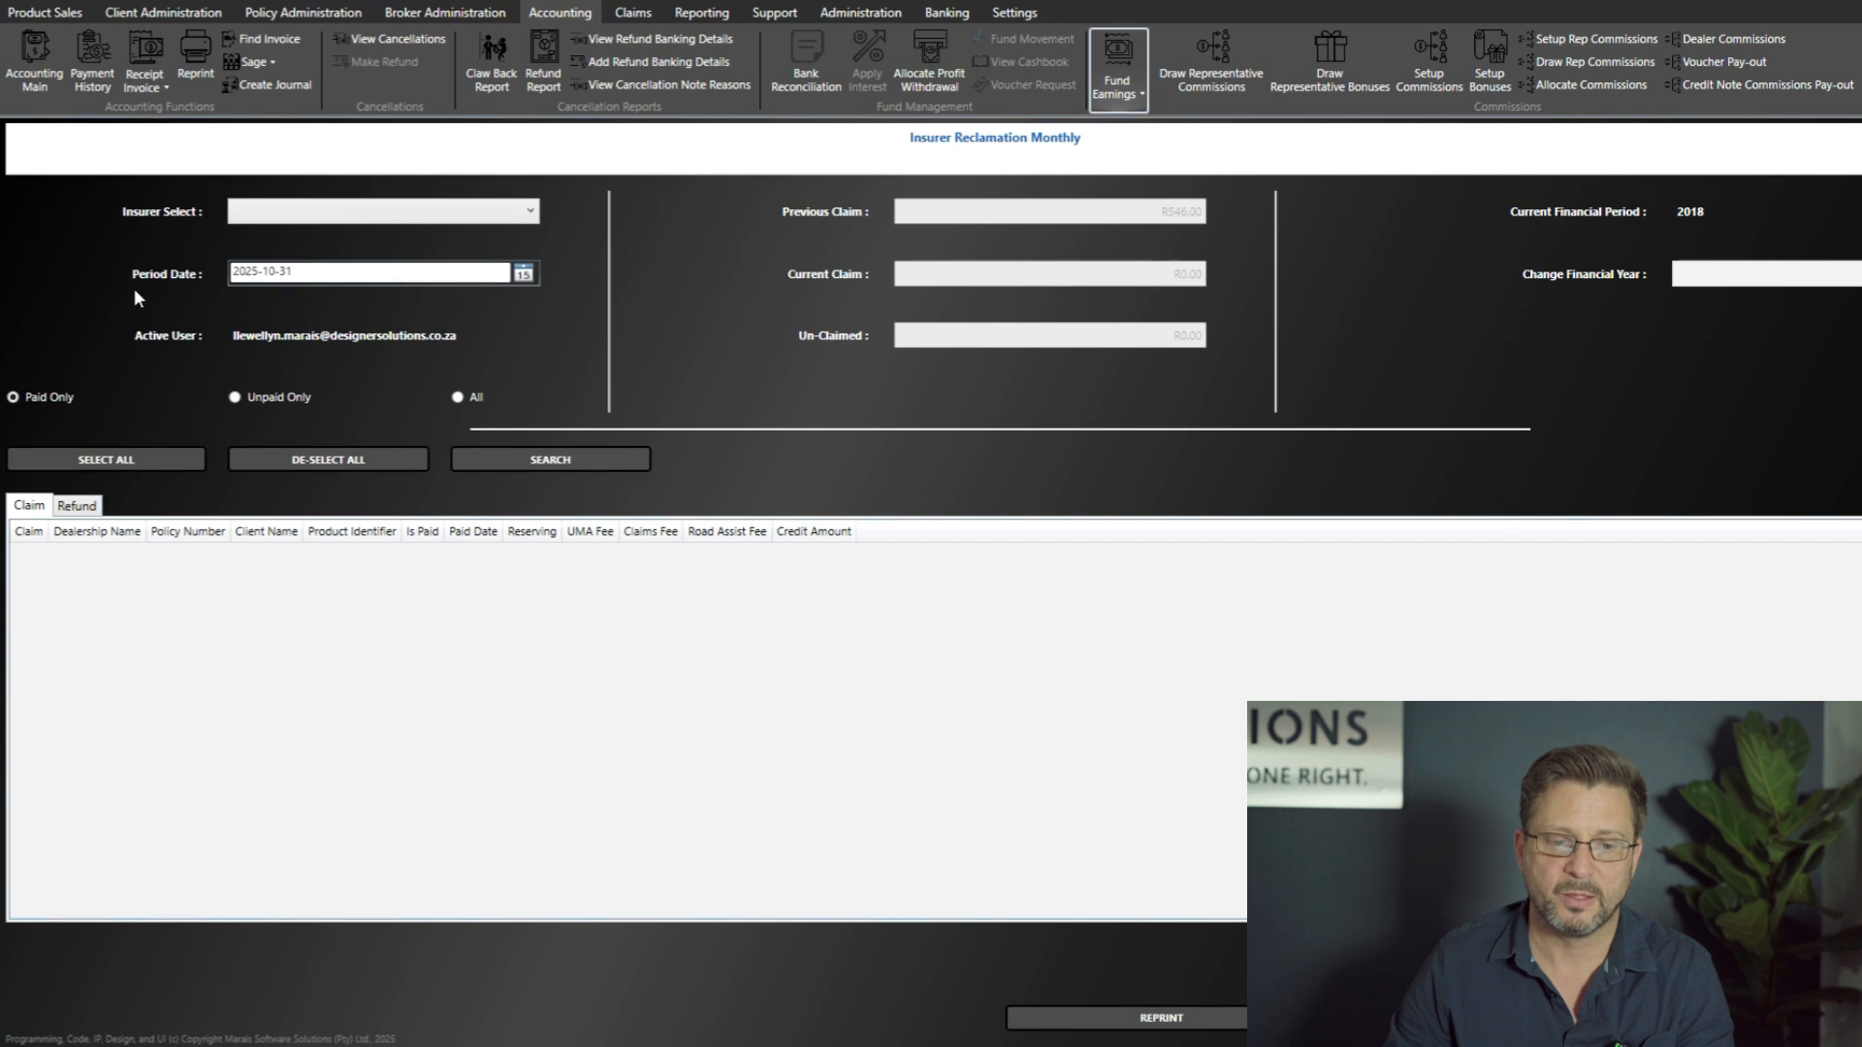
pyautogui.click(532, 216)
pyautogui.click(425, 234)
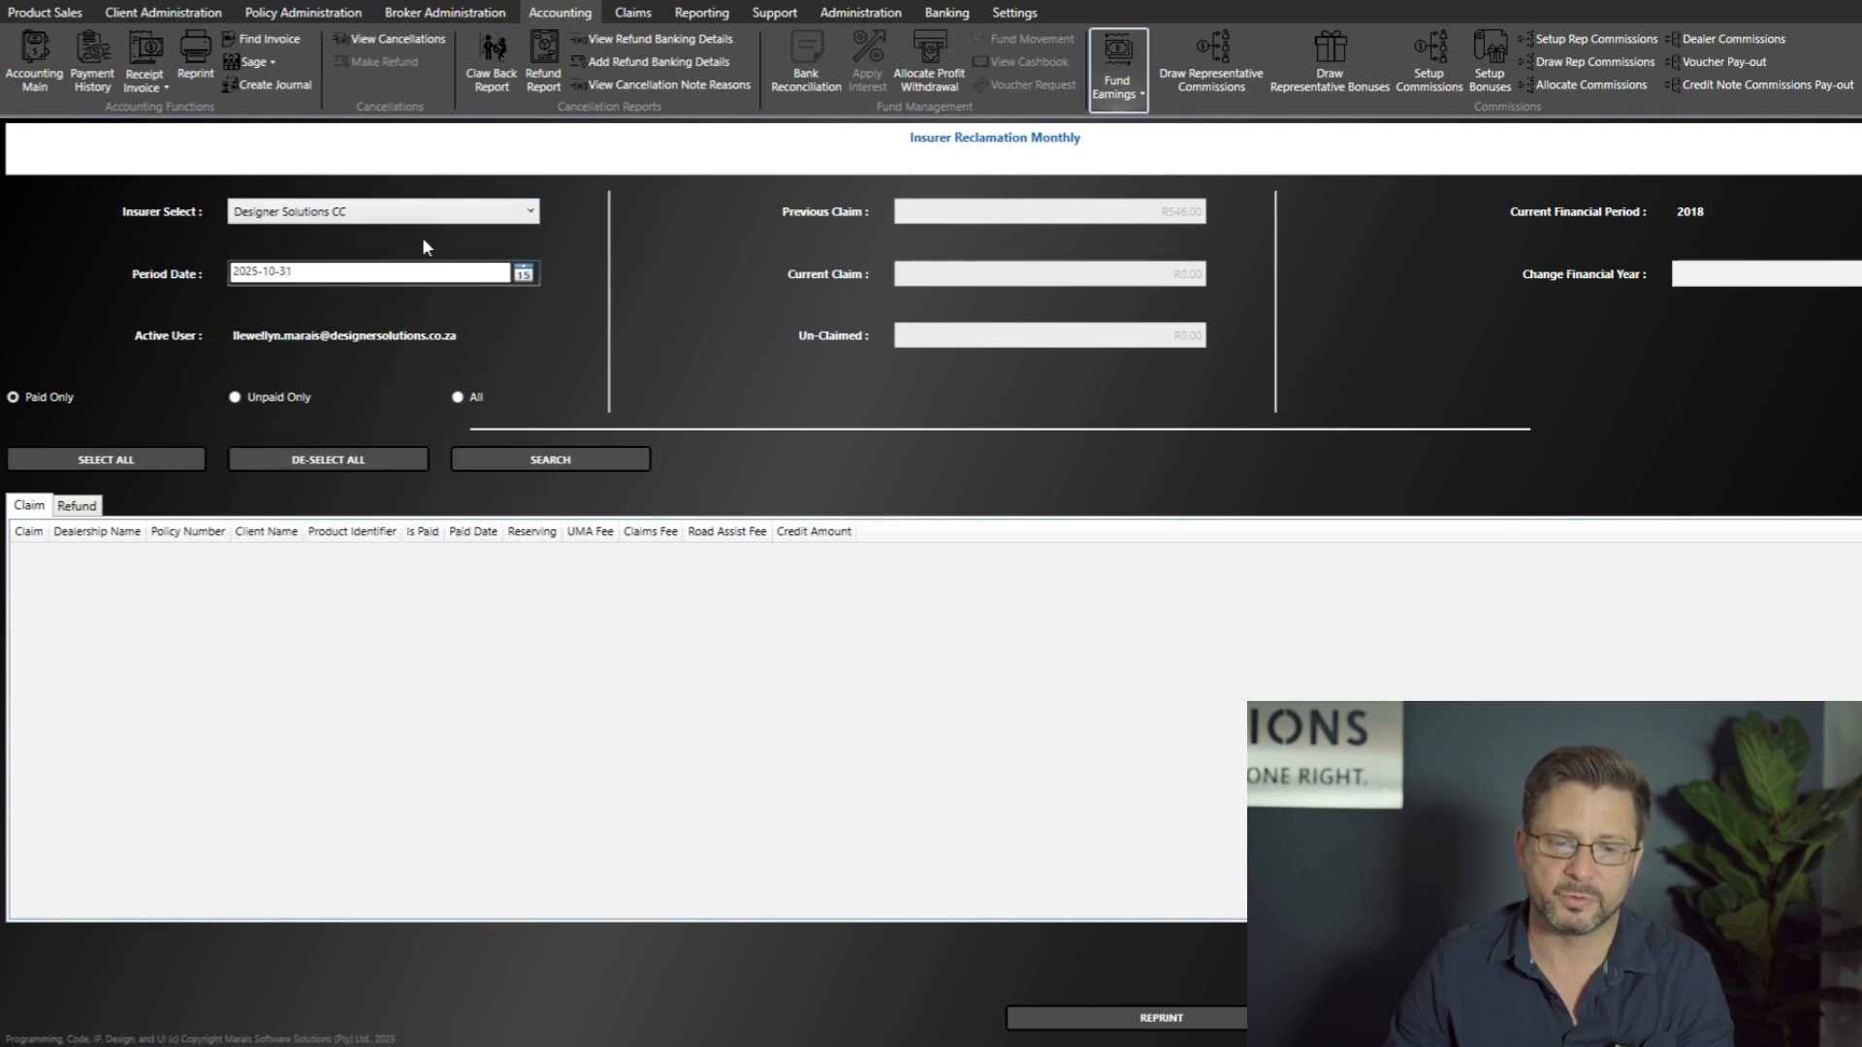
pyautogui.click(549, 461)
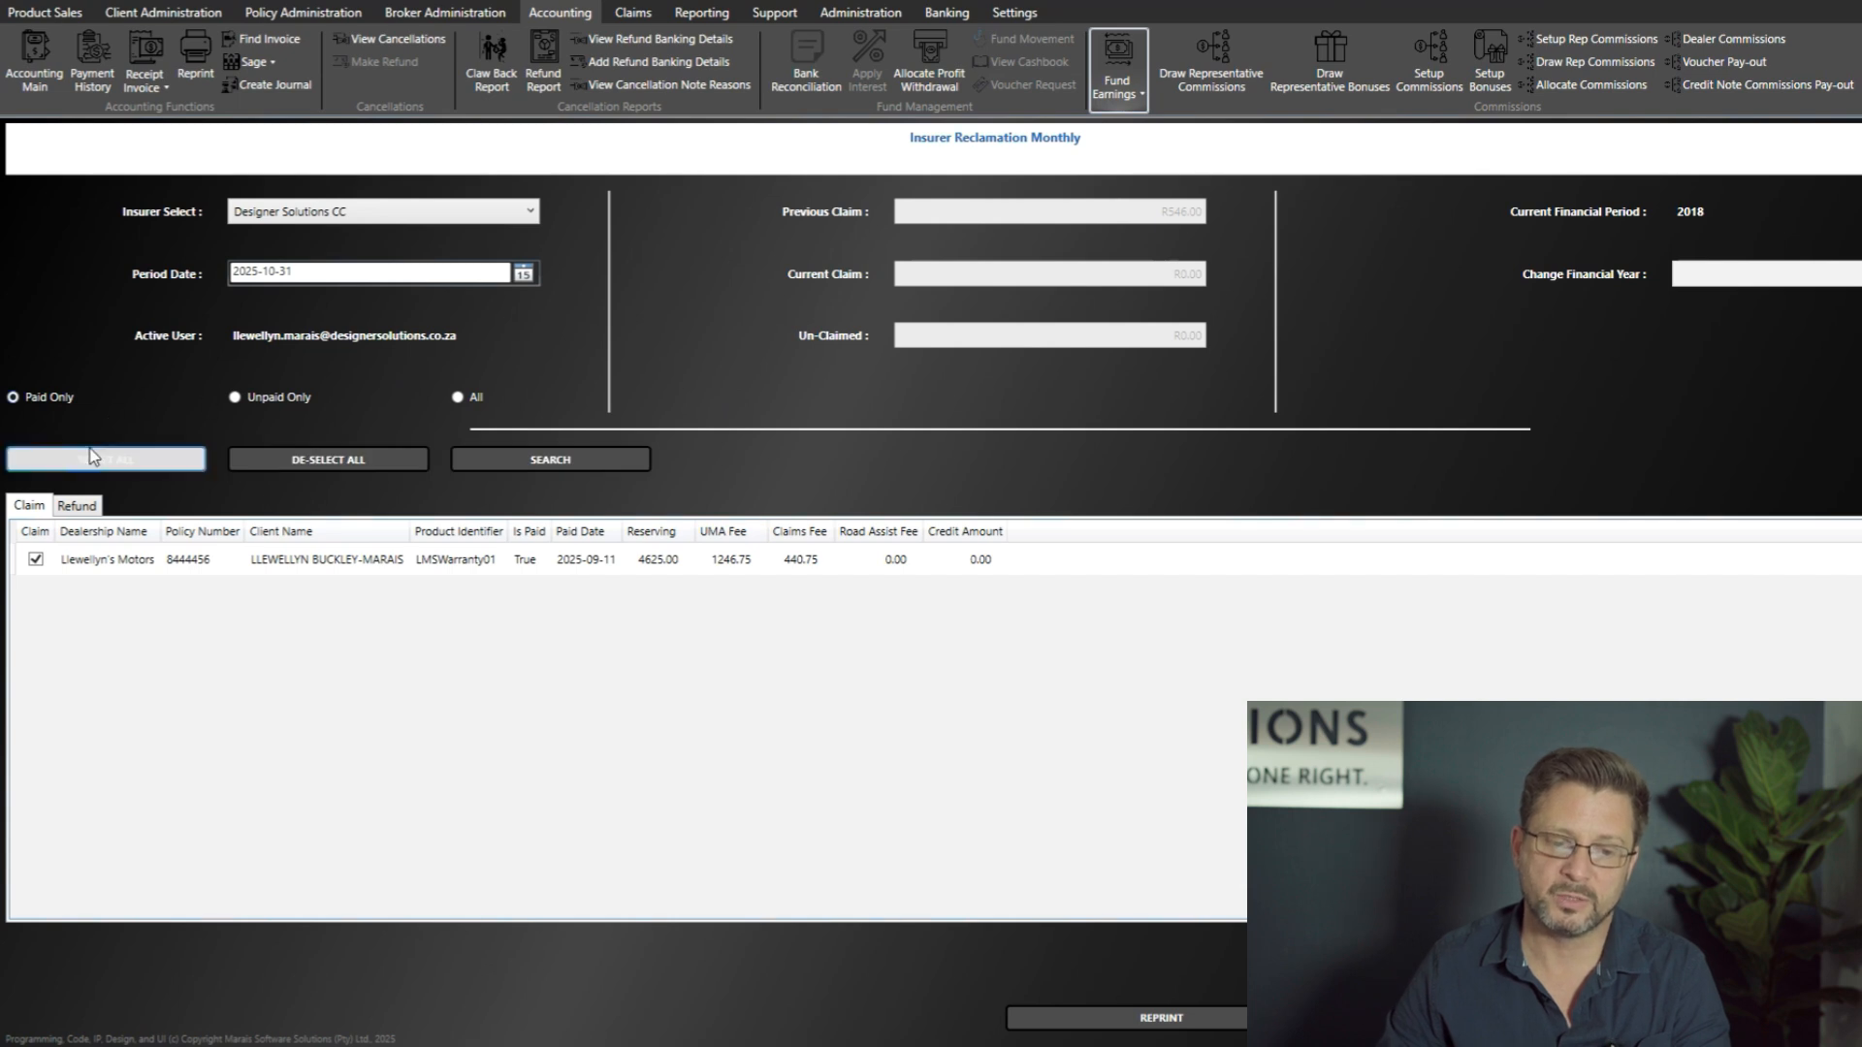
# Step: Examine the listed policy's dealership, paid status, paid date, reserving amount, UMA fee and claims fee
pyautogui.click(131, 567)
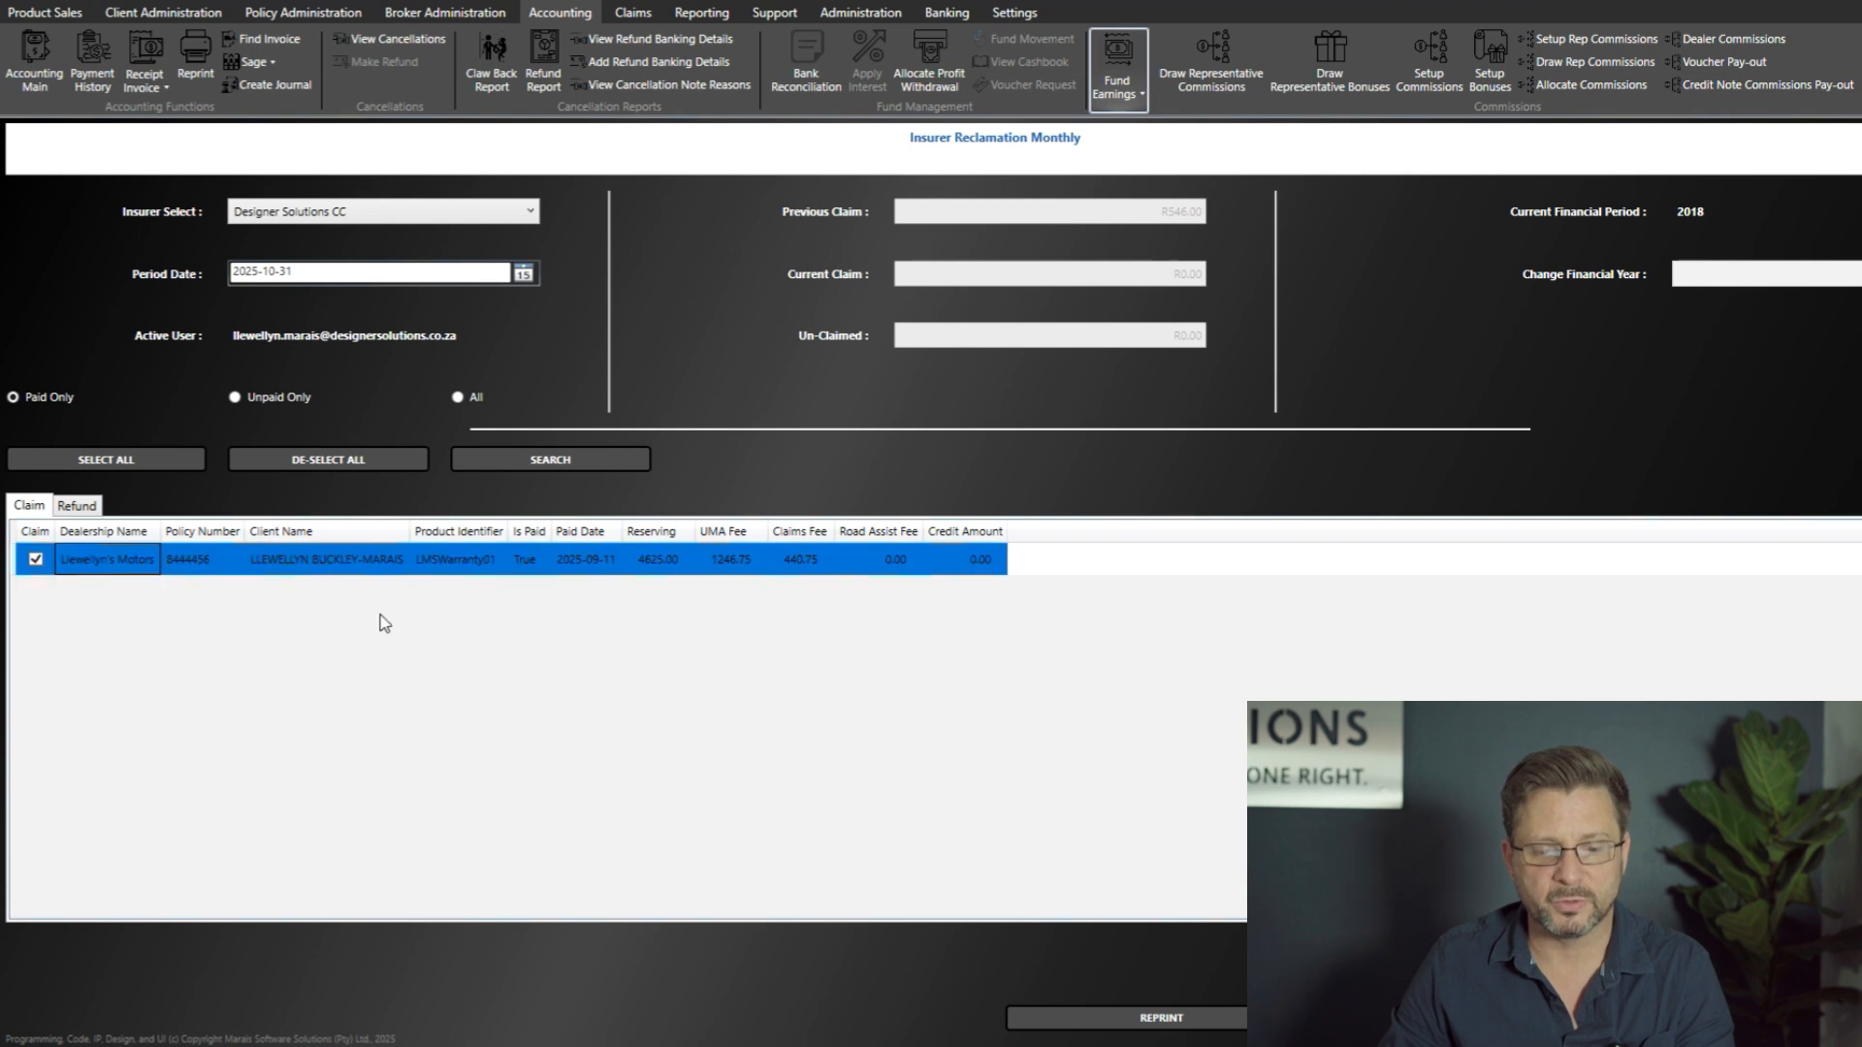
pyautogui.click(530, 563)
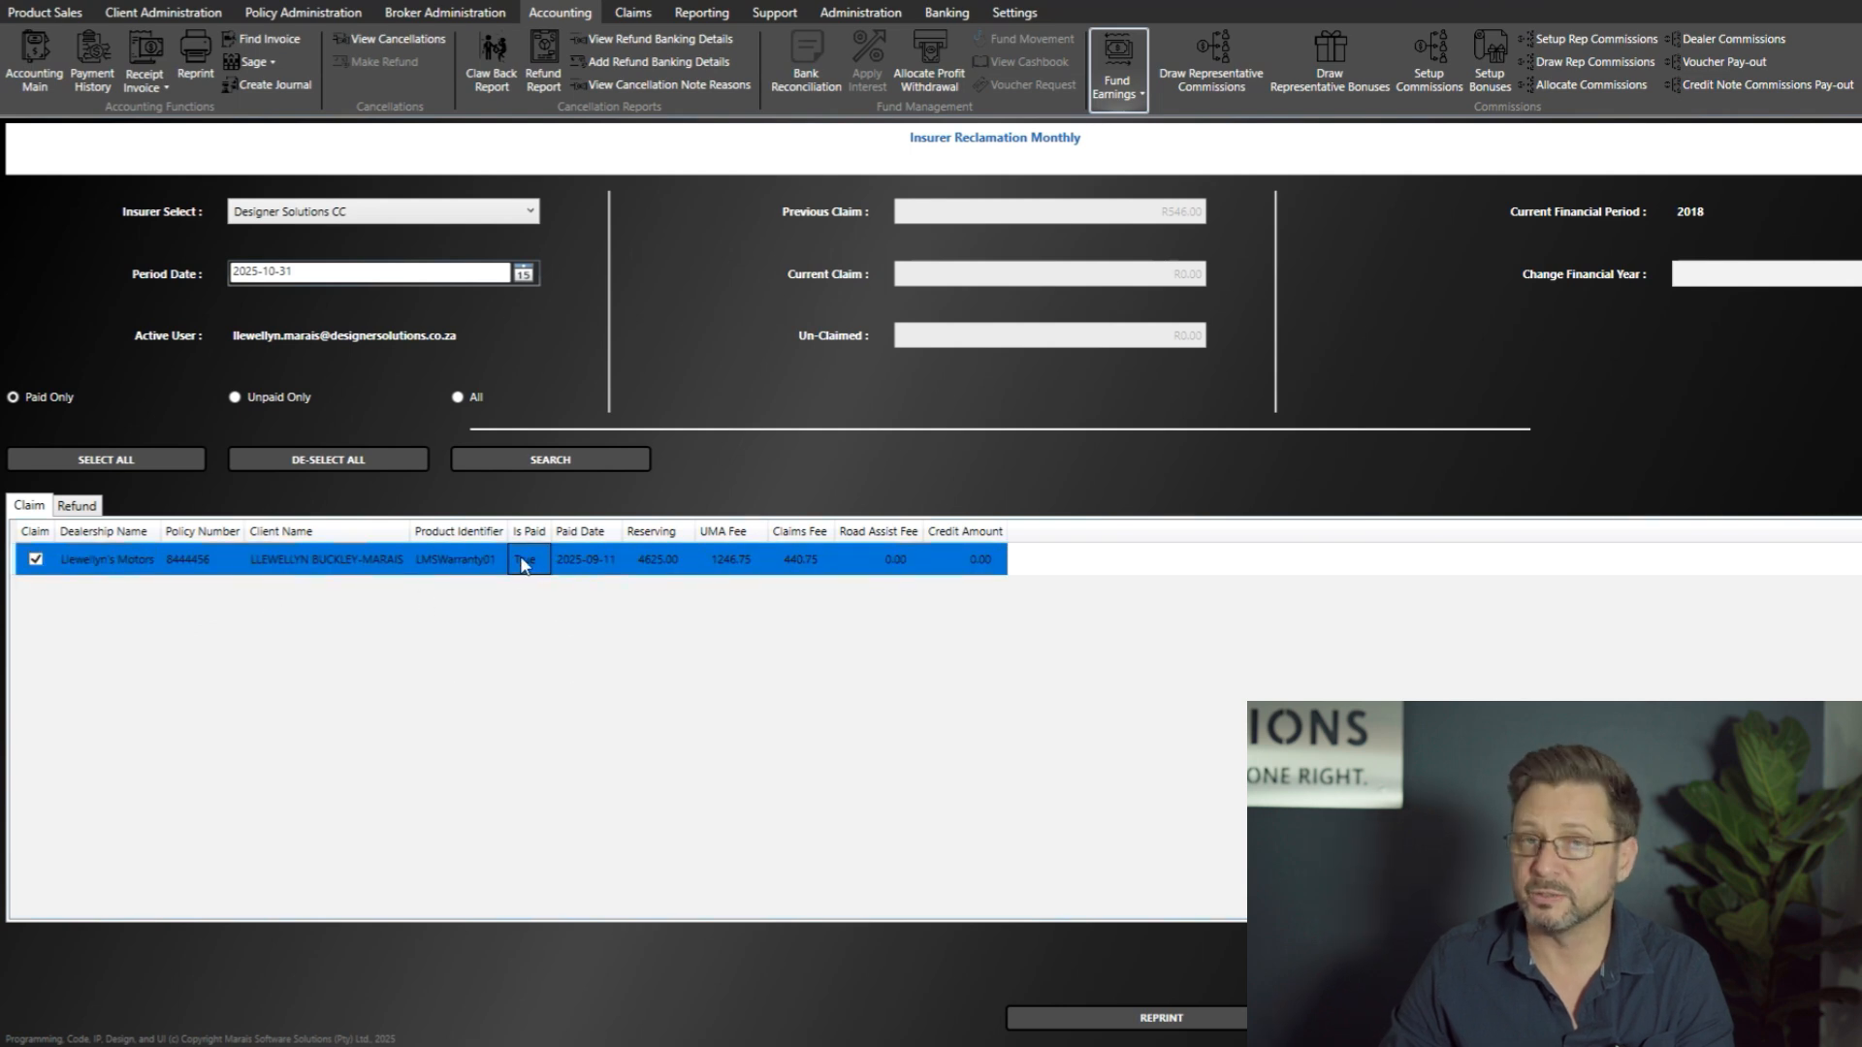
pyautogui.click(596, 572)
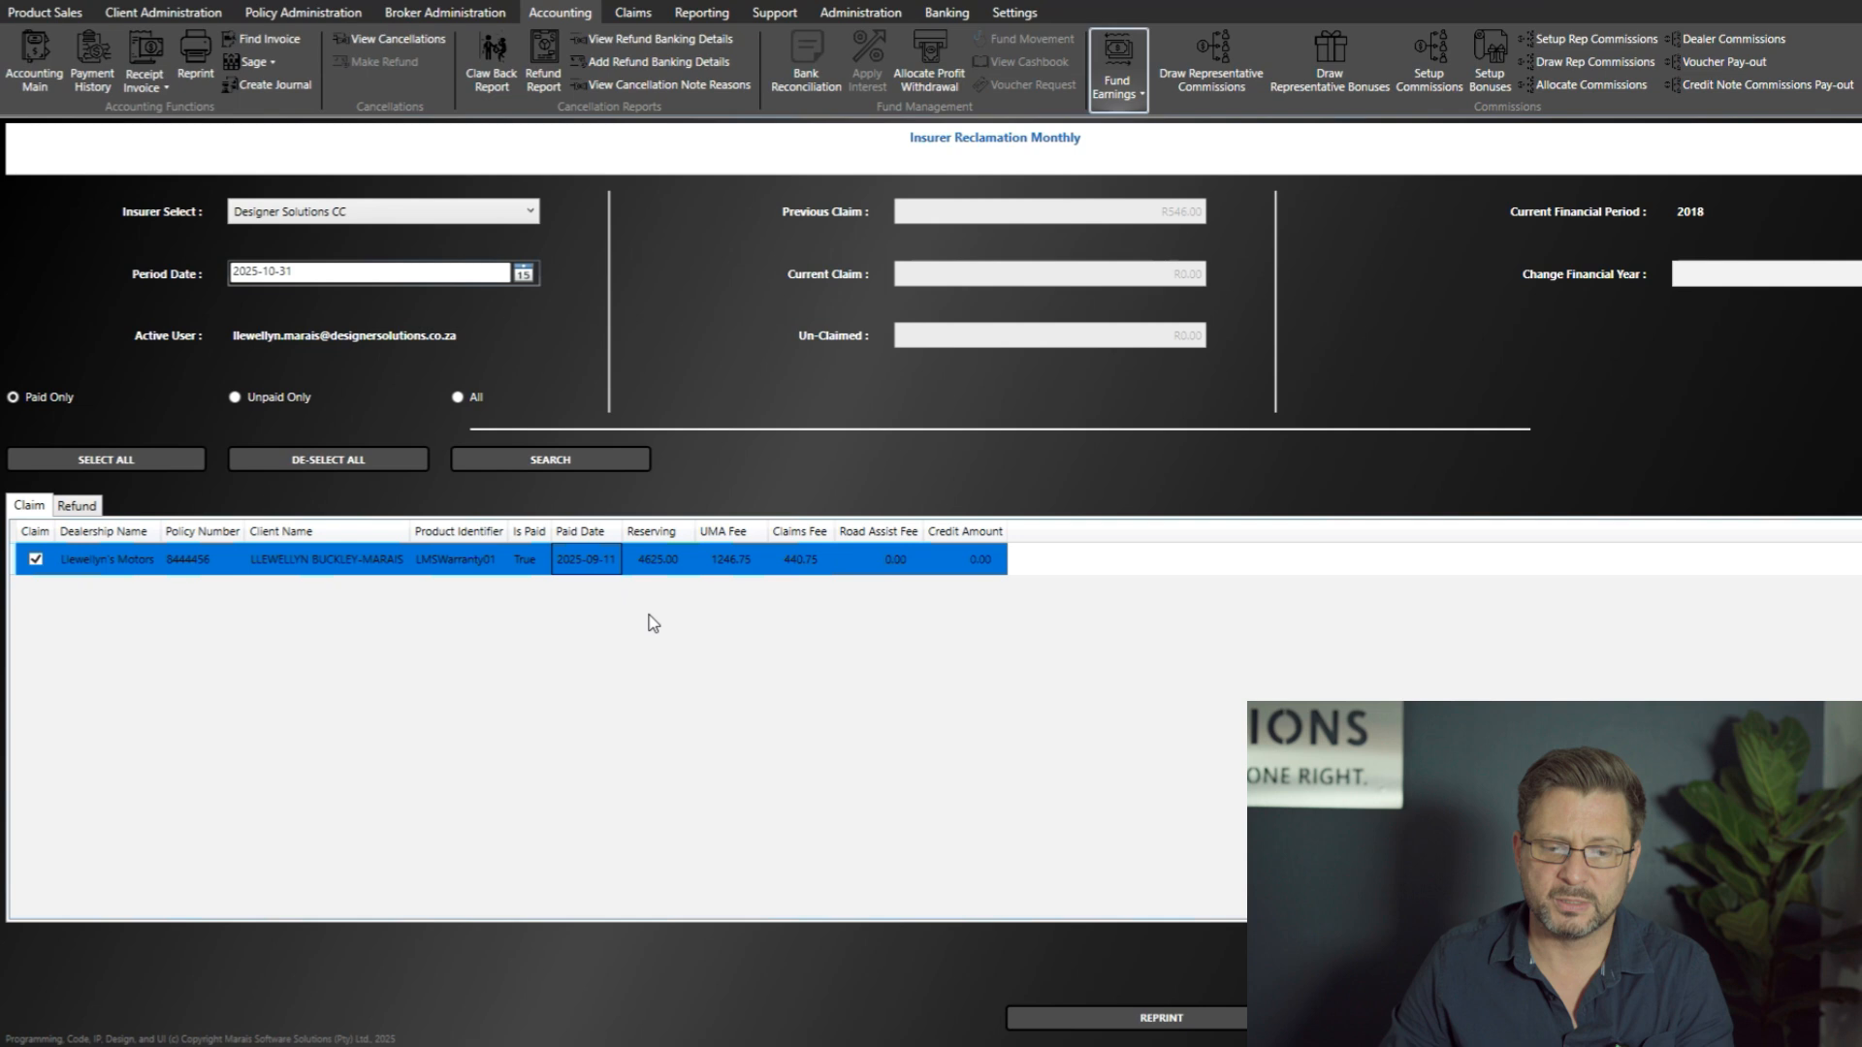
pyautogui.click(667, 568)
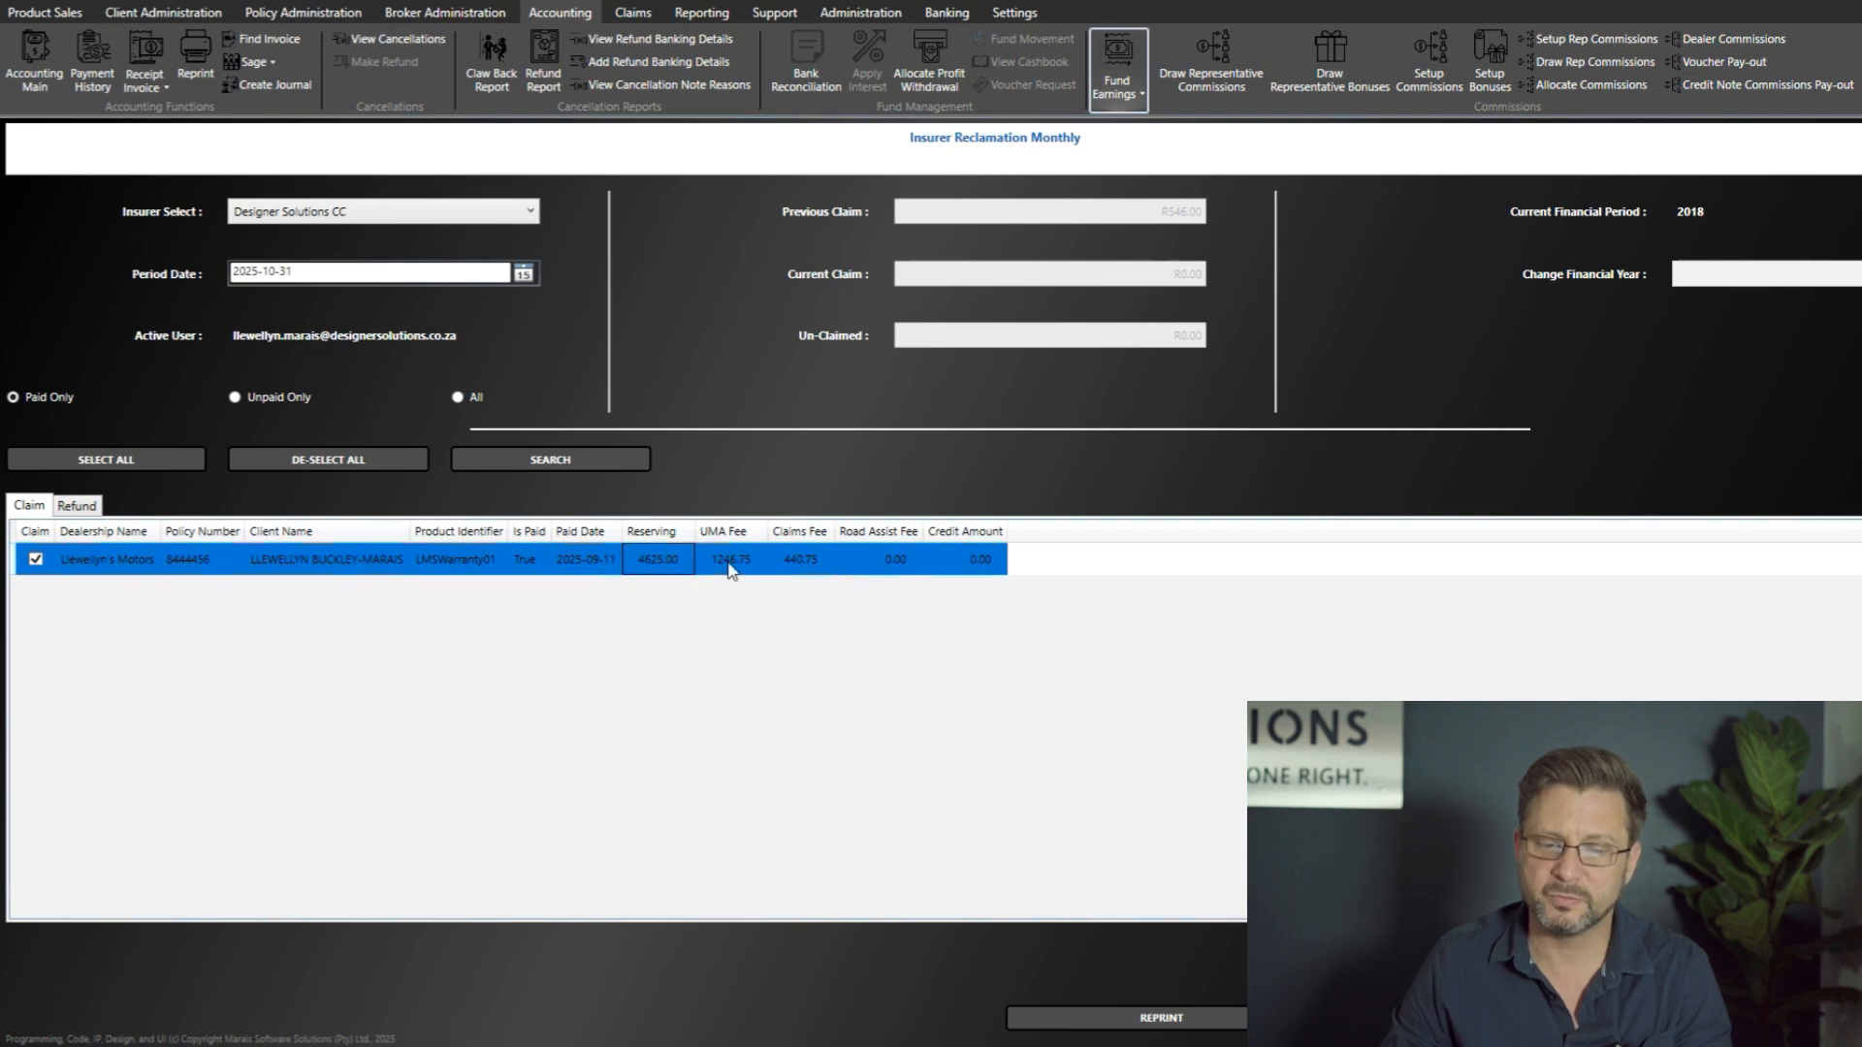
pyautogui.click(730, 564)
pyautogui.click(813, 567)
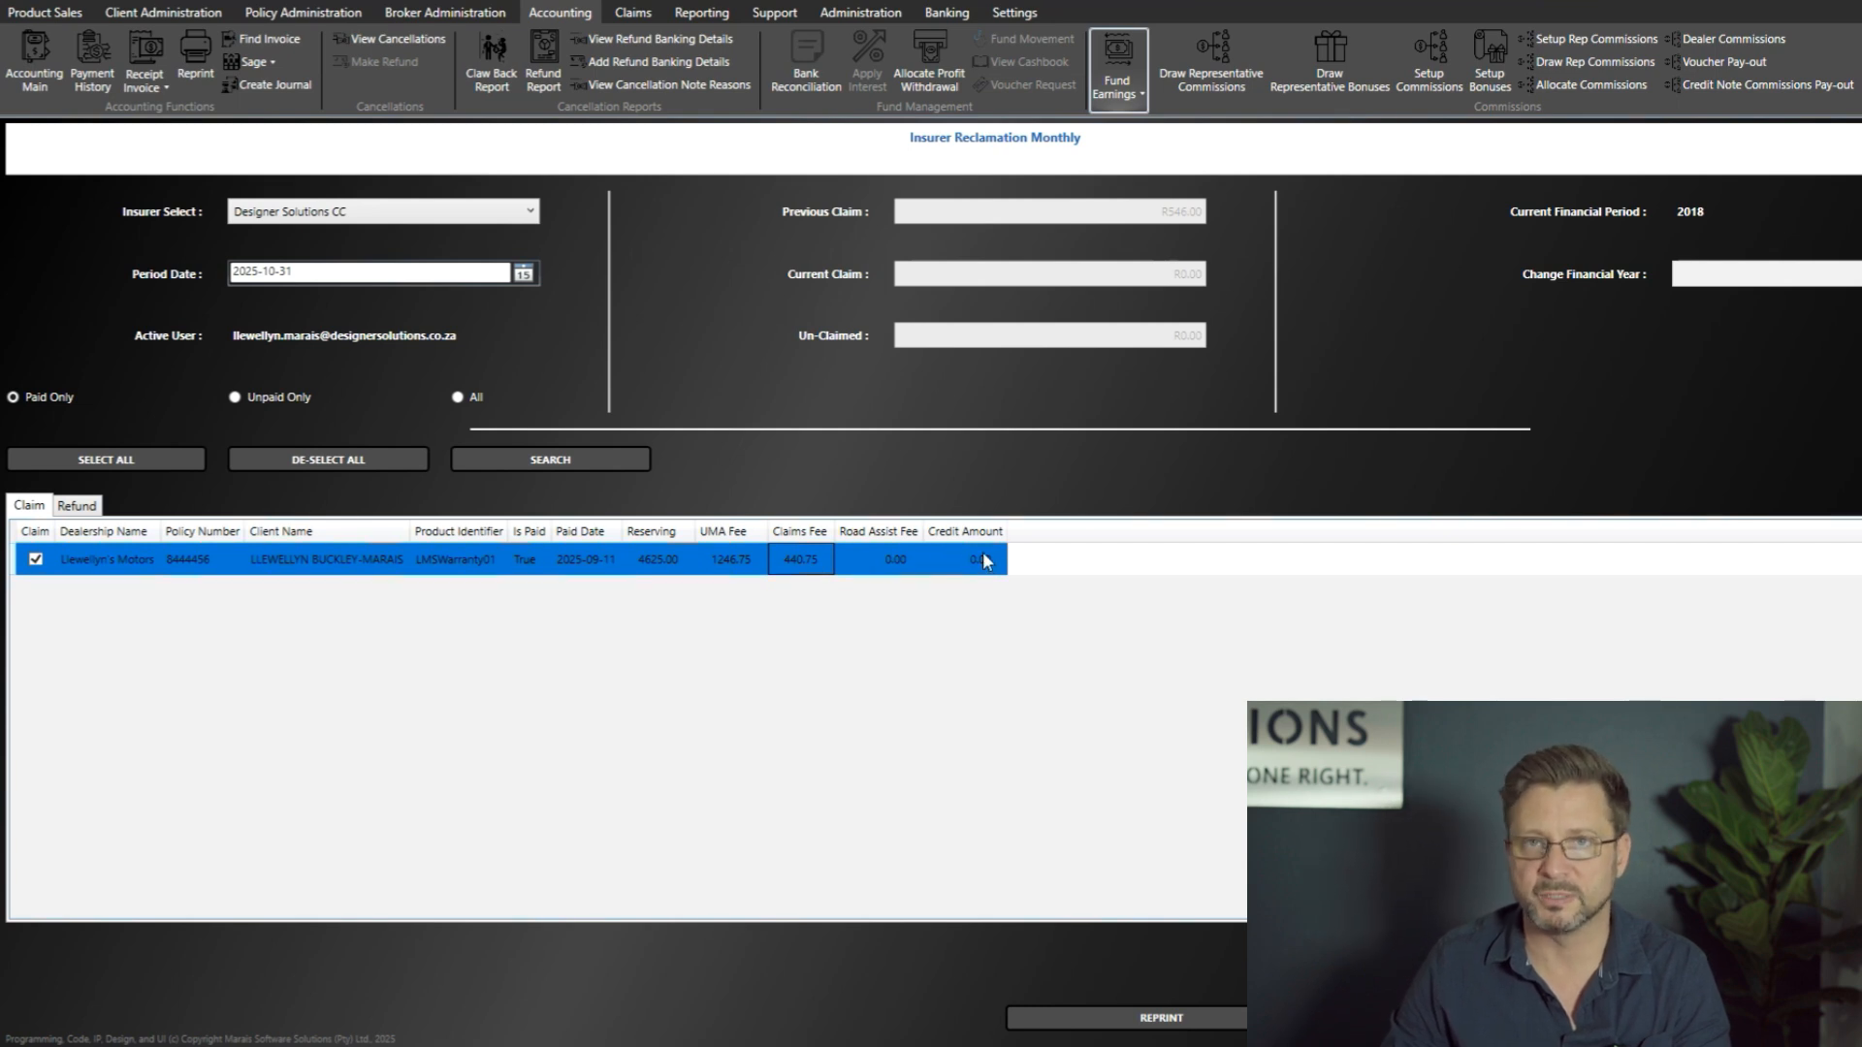
# Step: Check the refund list against the claim list for the selected insurer and period, ending on the claim list
pyautogui.click(78, 508)
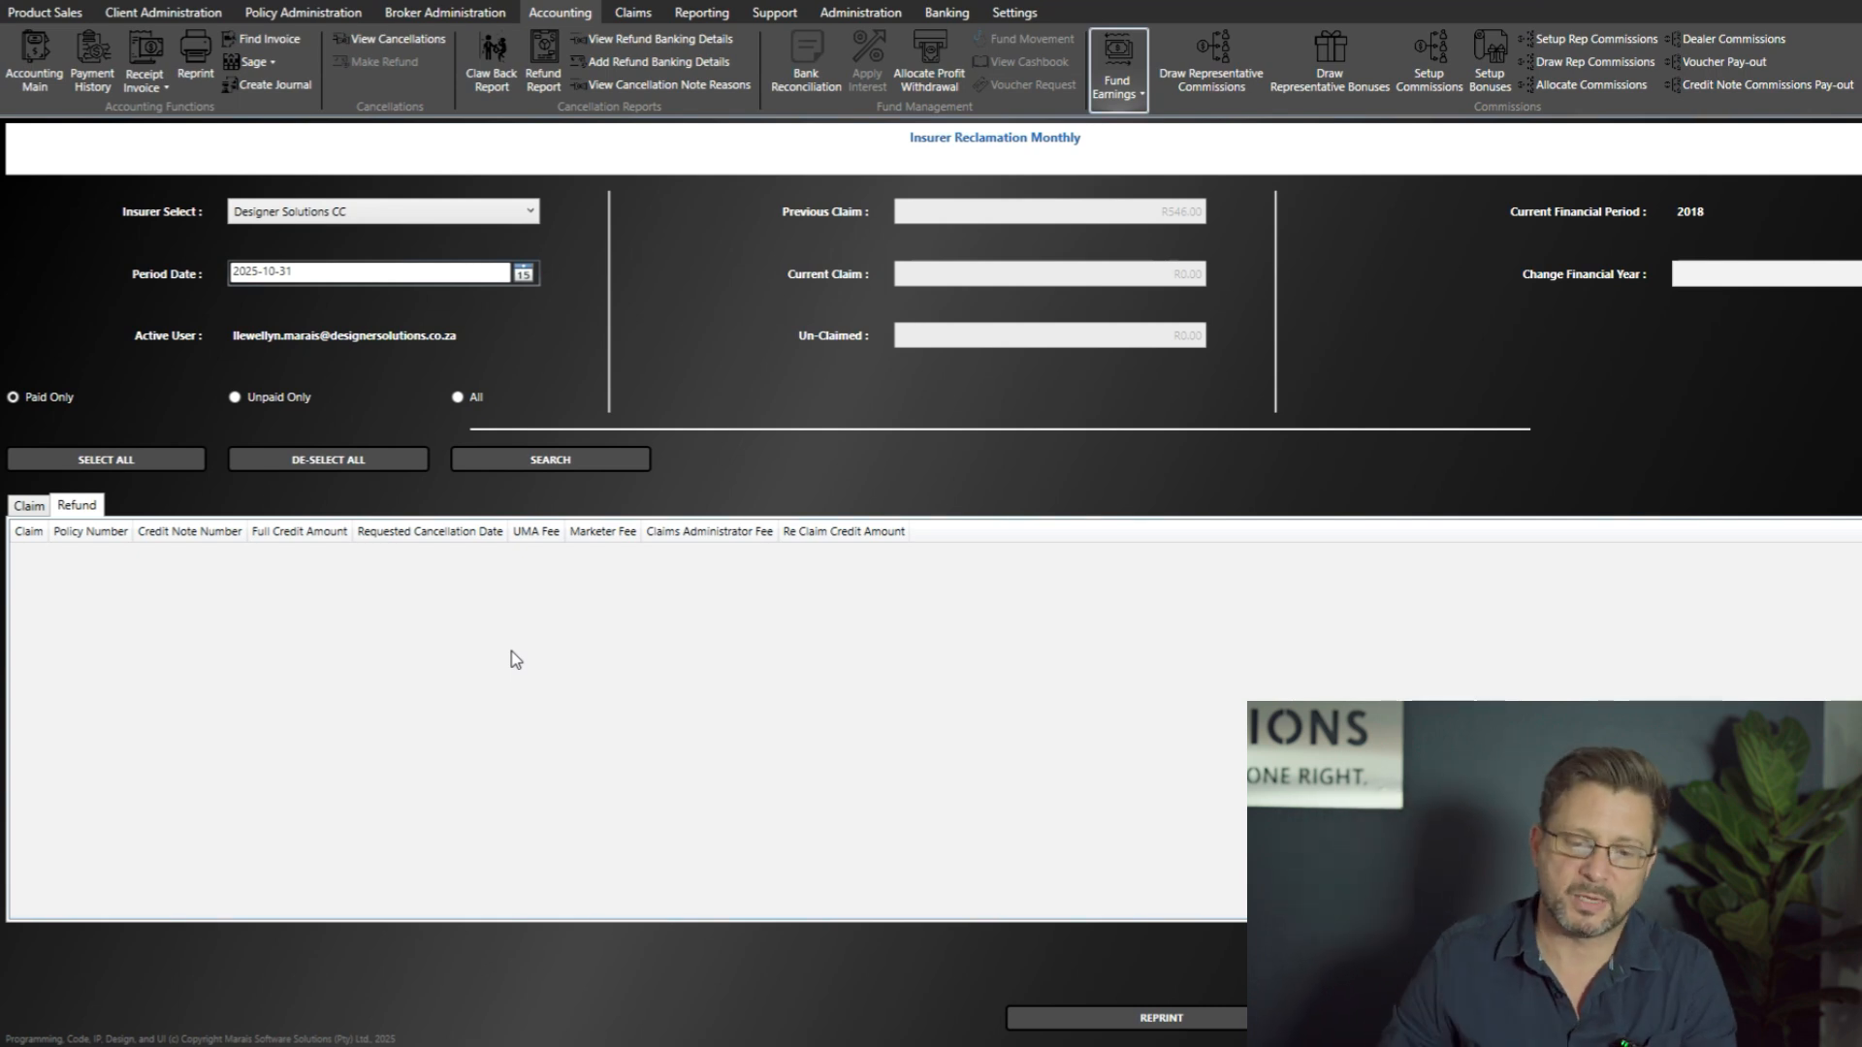
pyautogui.click(29, 506)
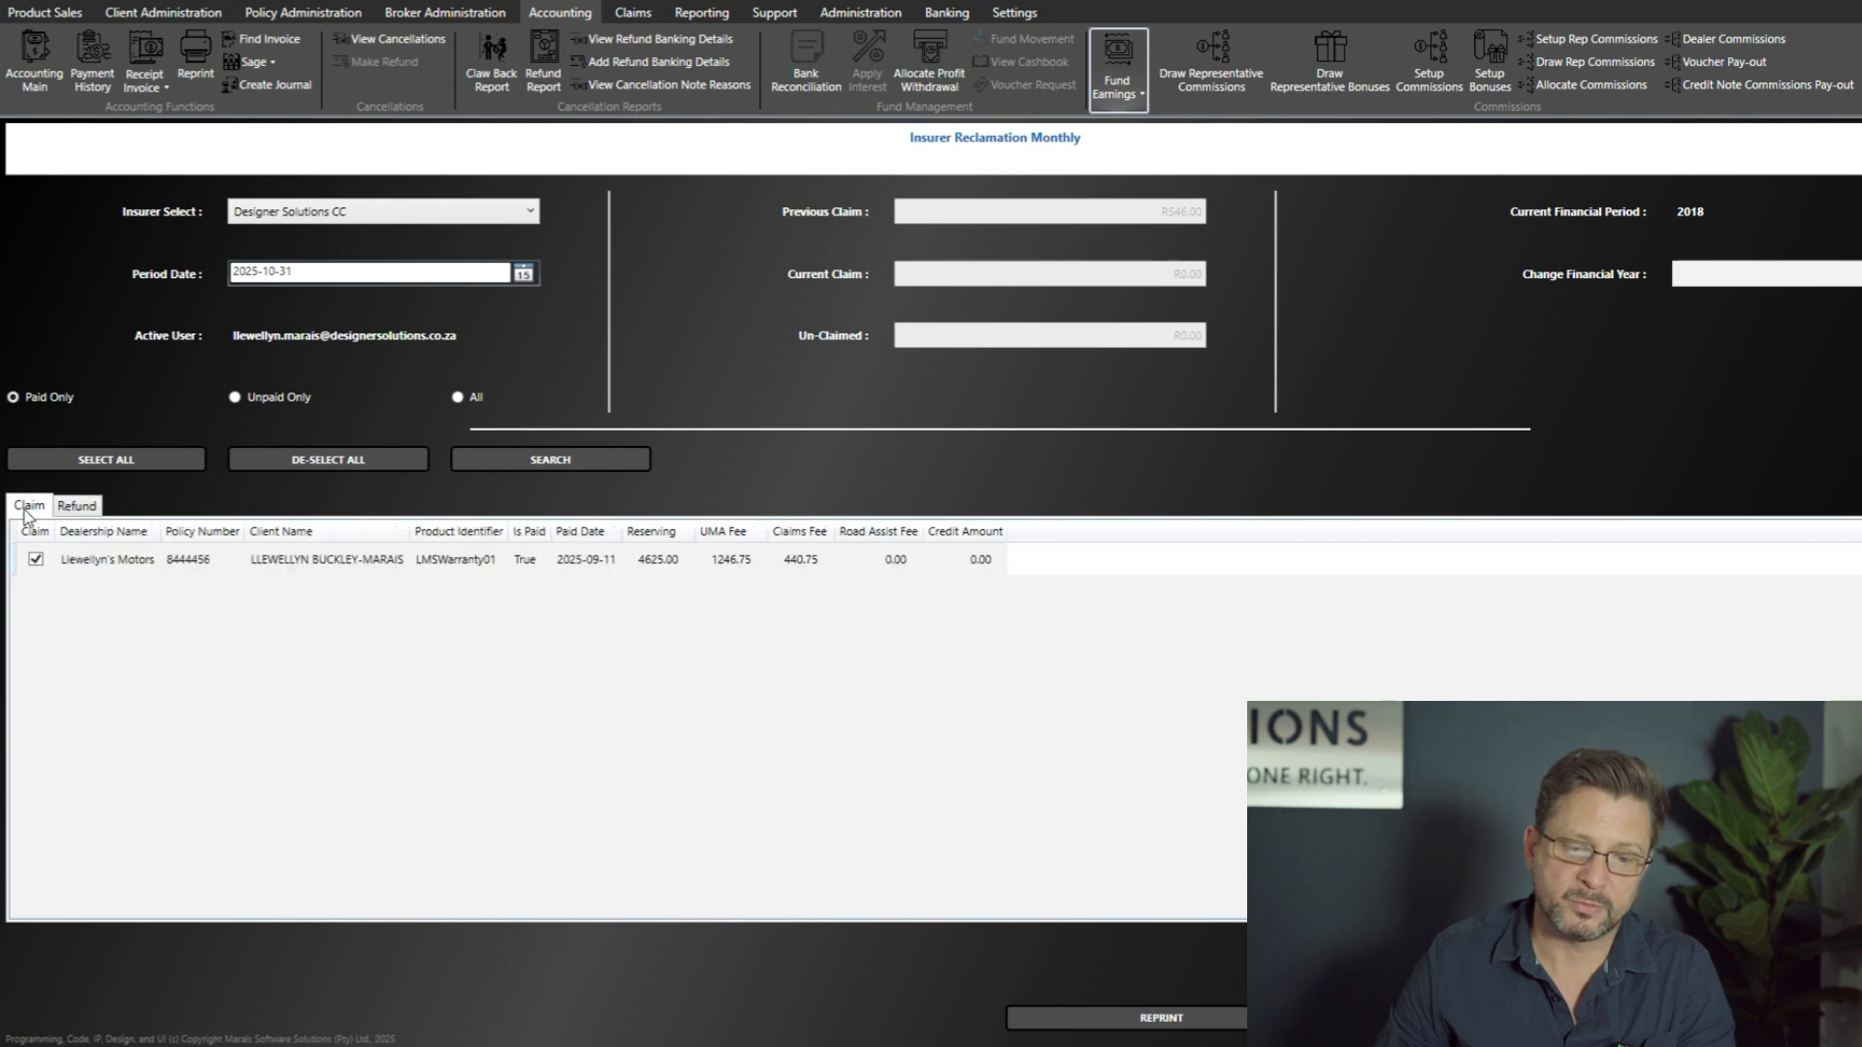
pyautogui.click(130, 565)
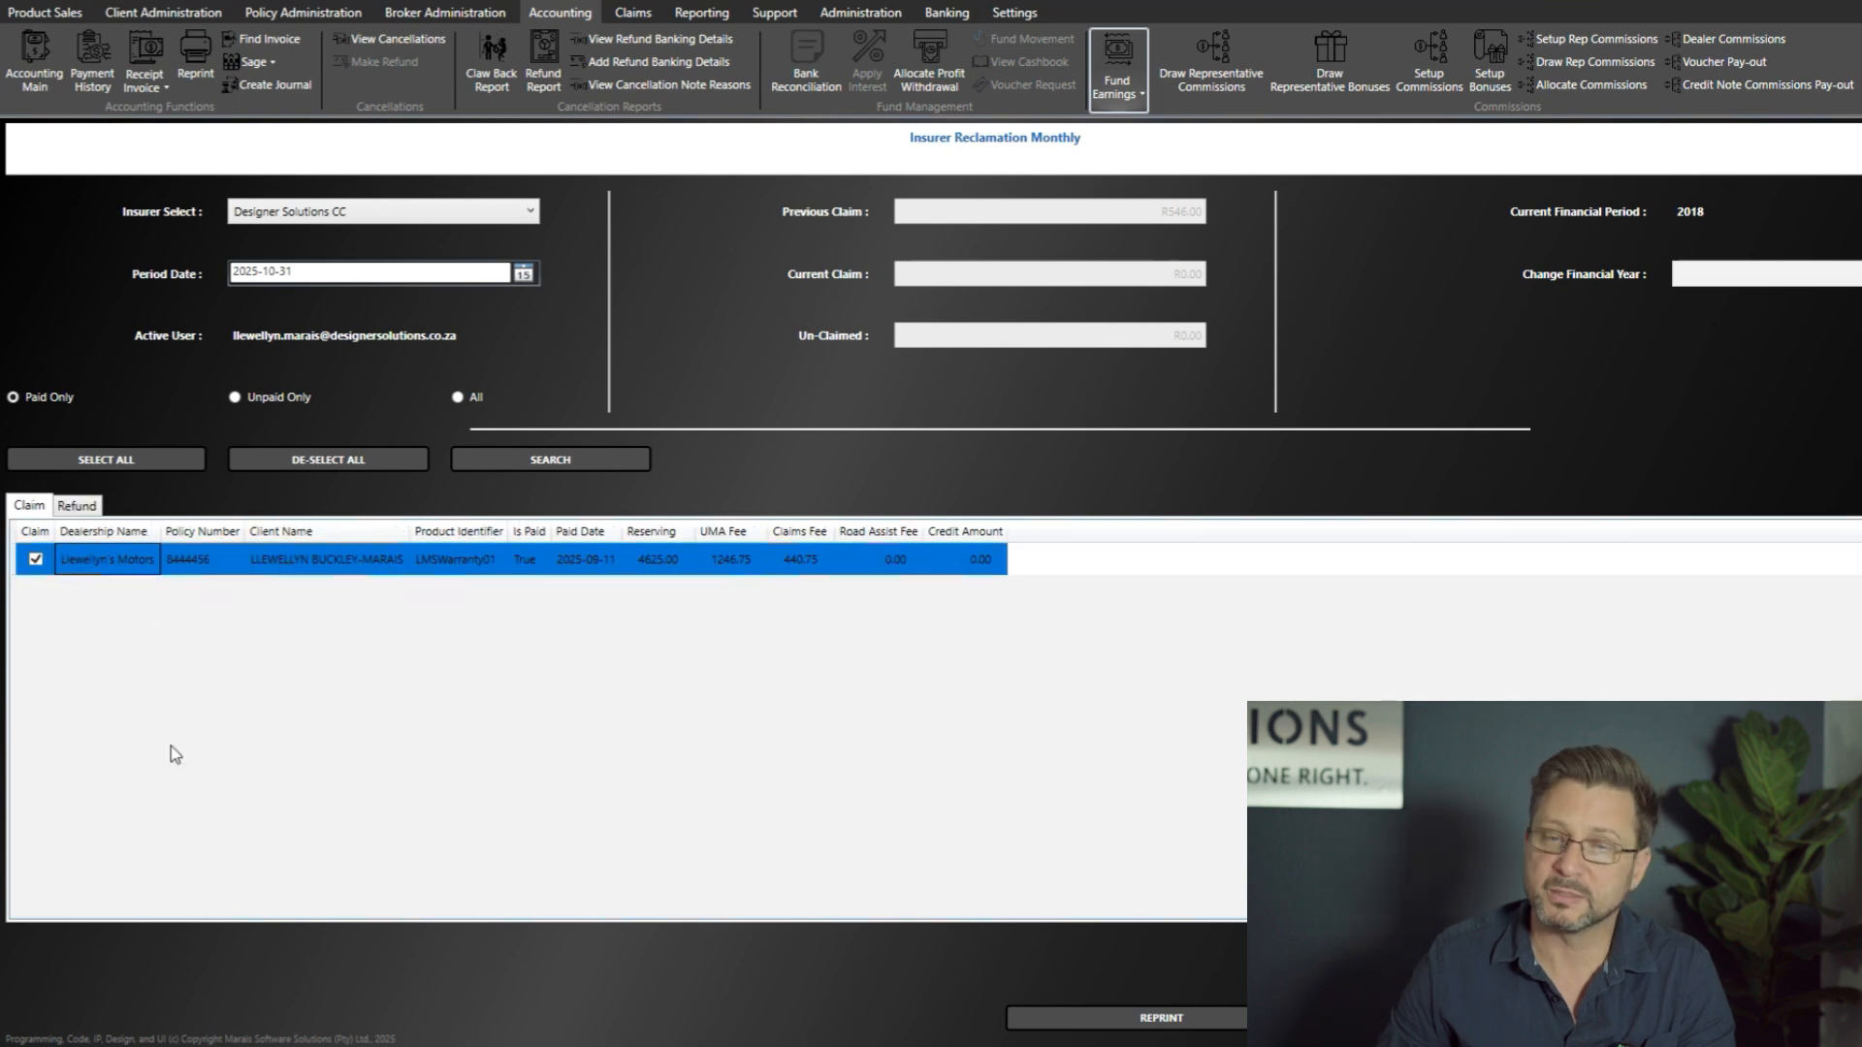
pyautogui.click(78, 507)
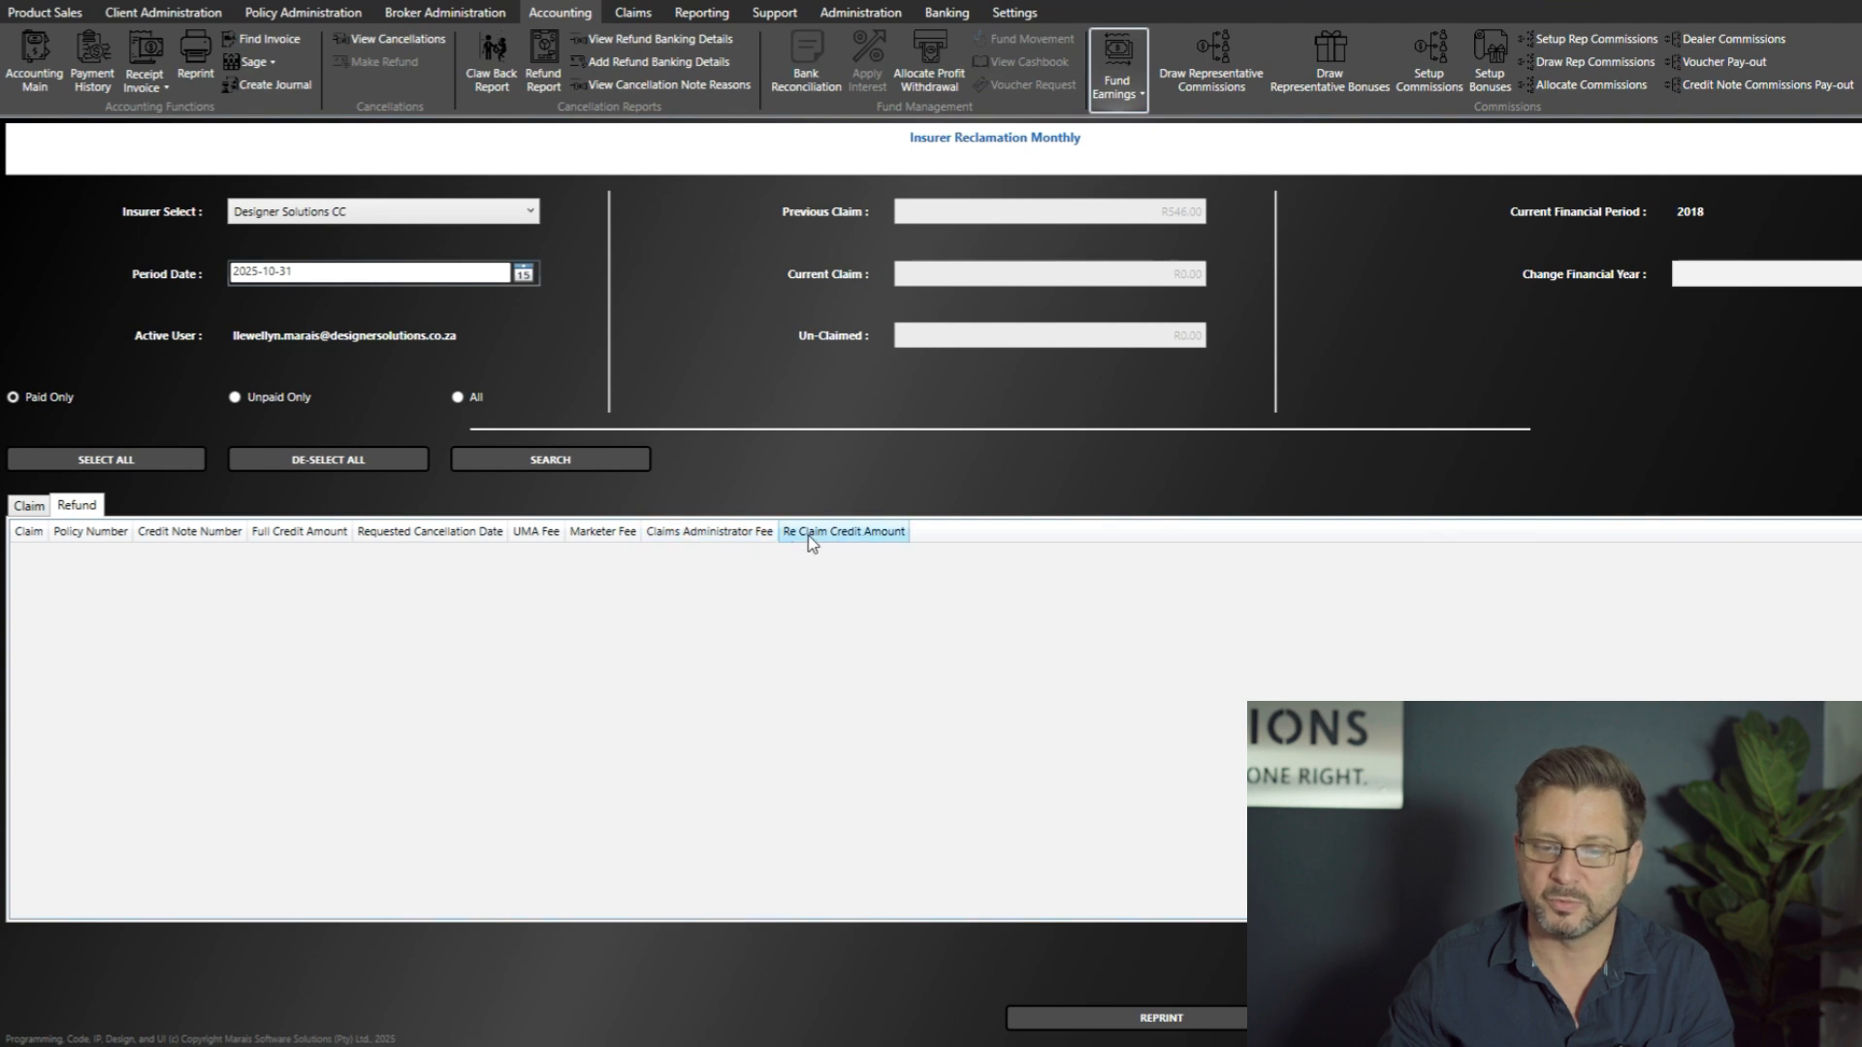
pyautogui.click(30, 505)
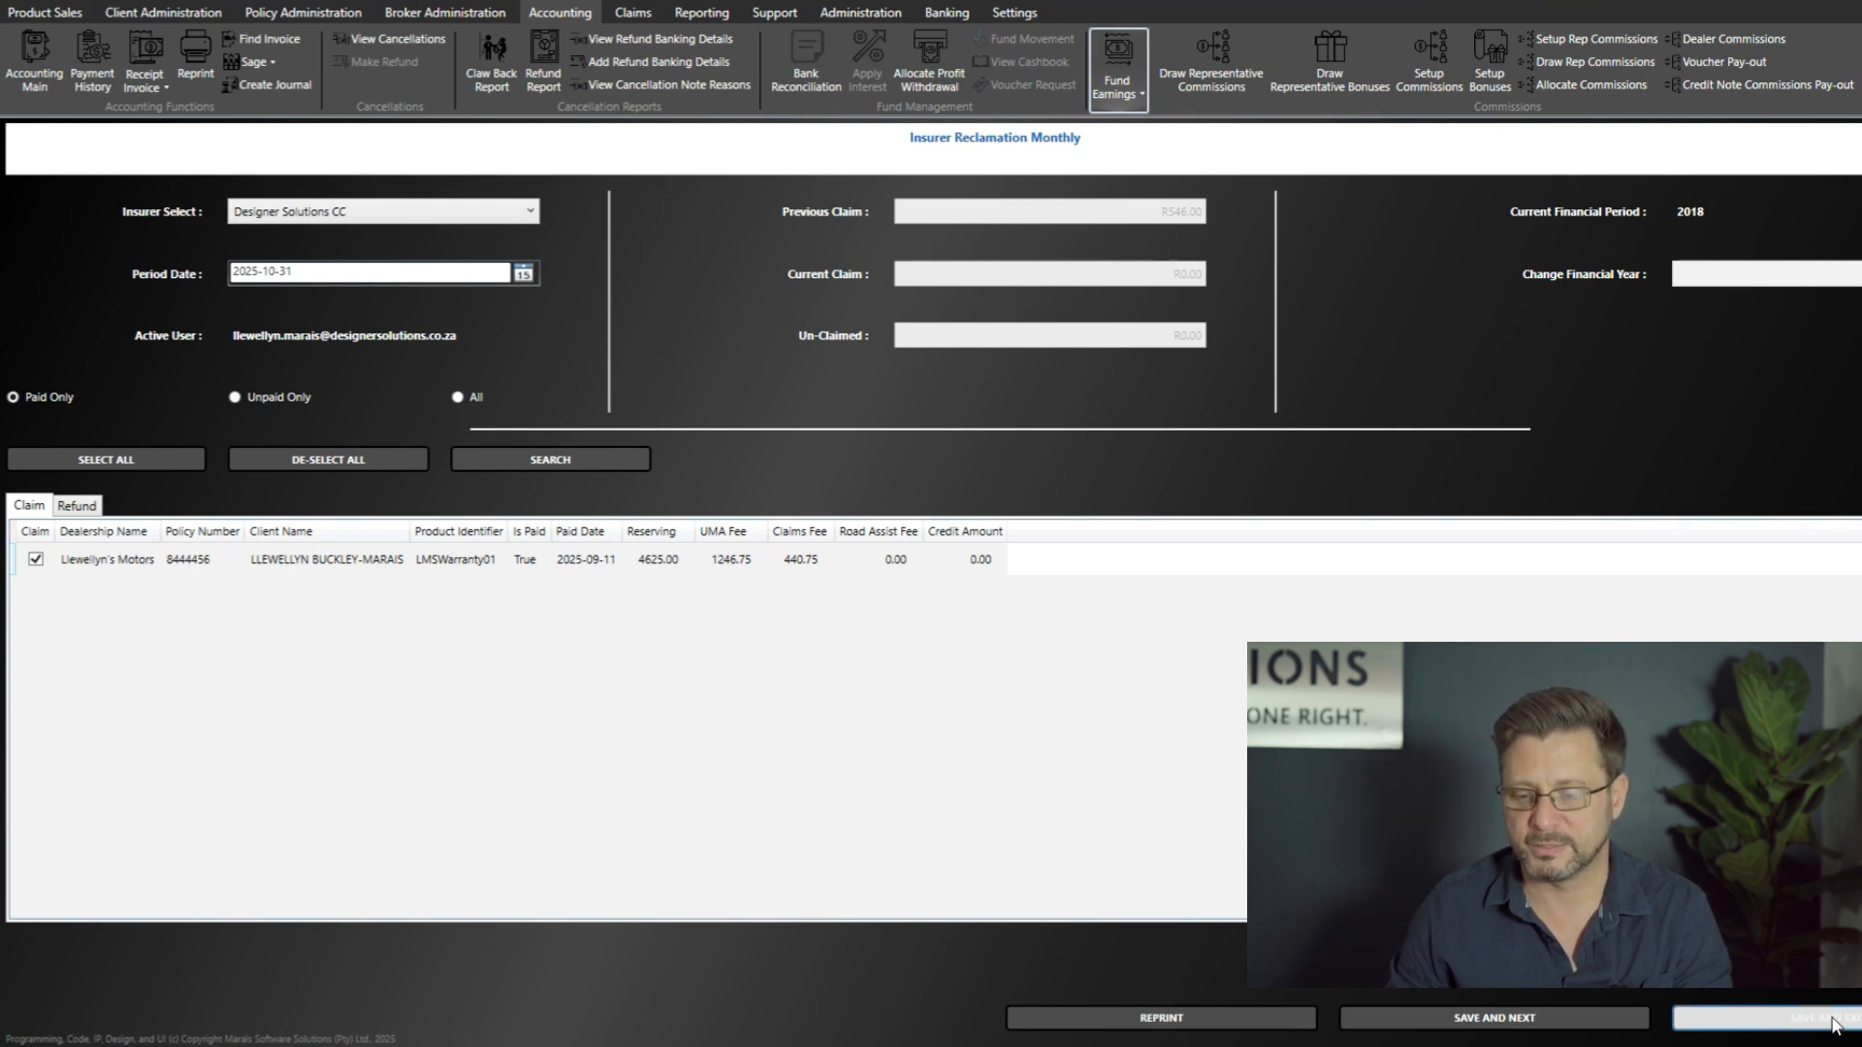
# Step: Submit the selected claim for saving and review its re-claim amount, refund amount and total nett claim
pyautogui.click(1834, 1018)
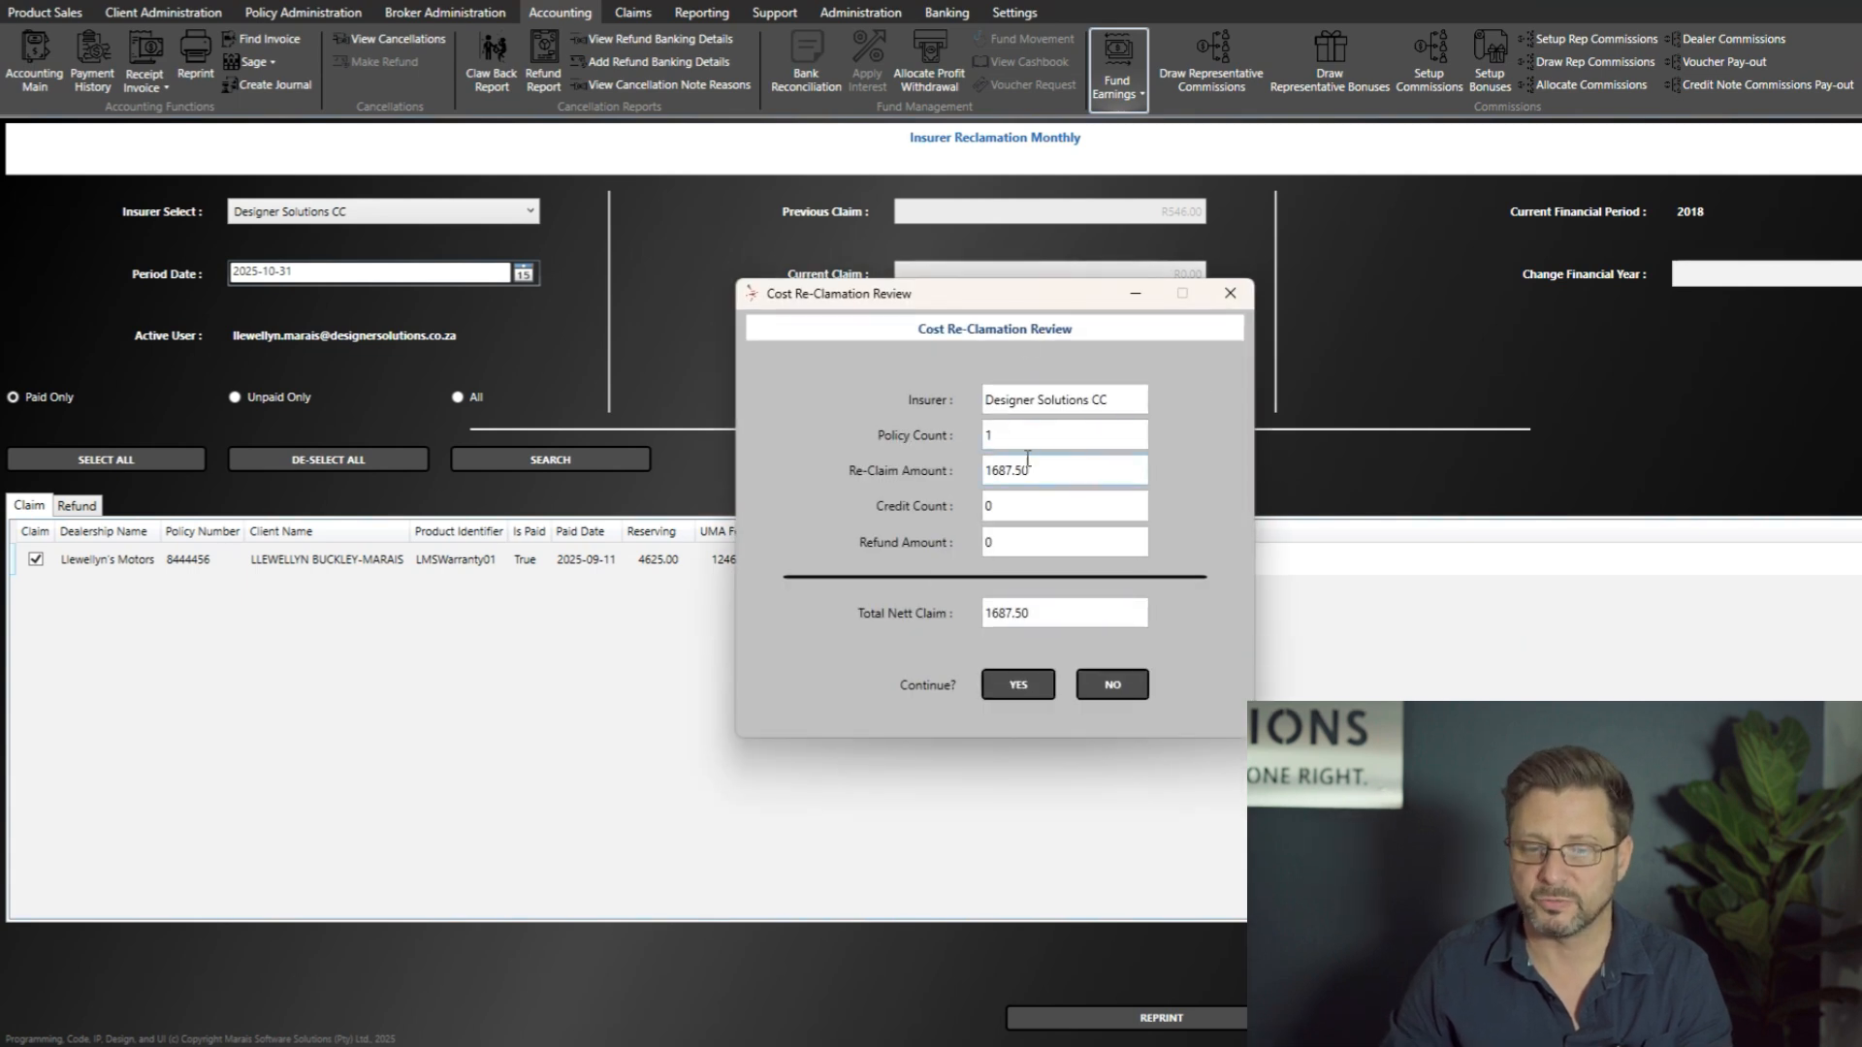
pyautogui.moveTo(1091, 474); pyautogui.dragTo(981, 472)
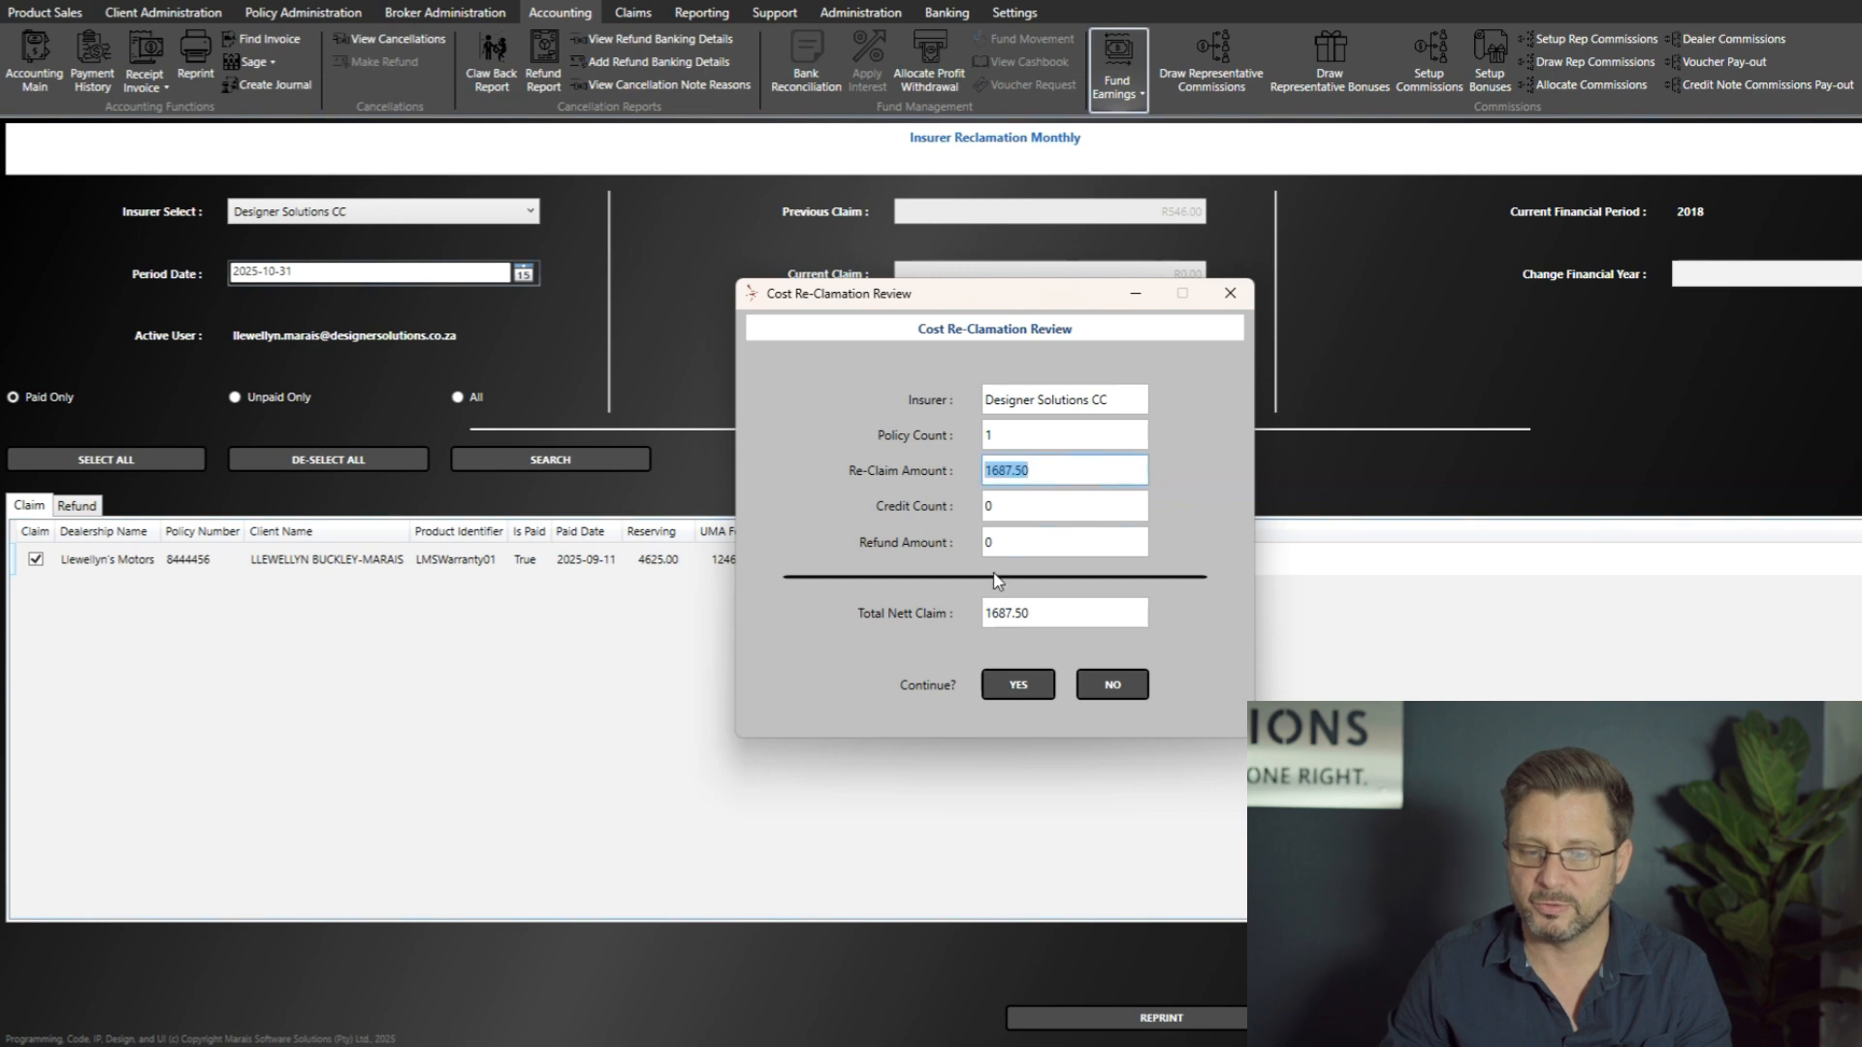
pyautogui.press('Tab')
pyautogui.press('Tab')
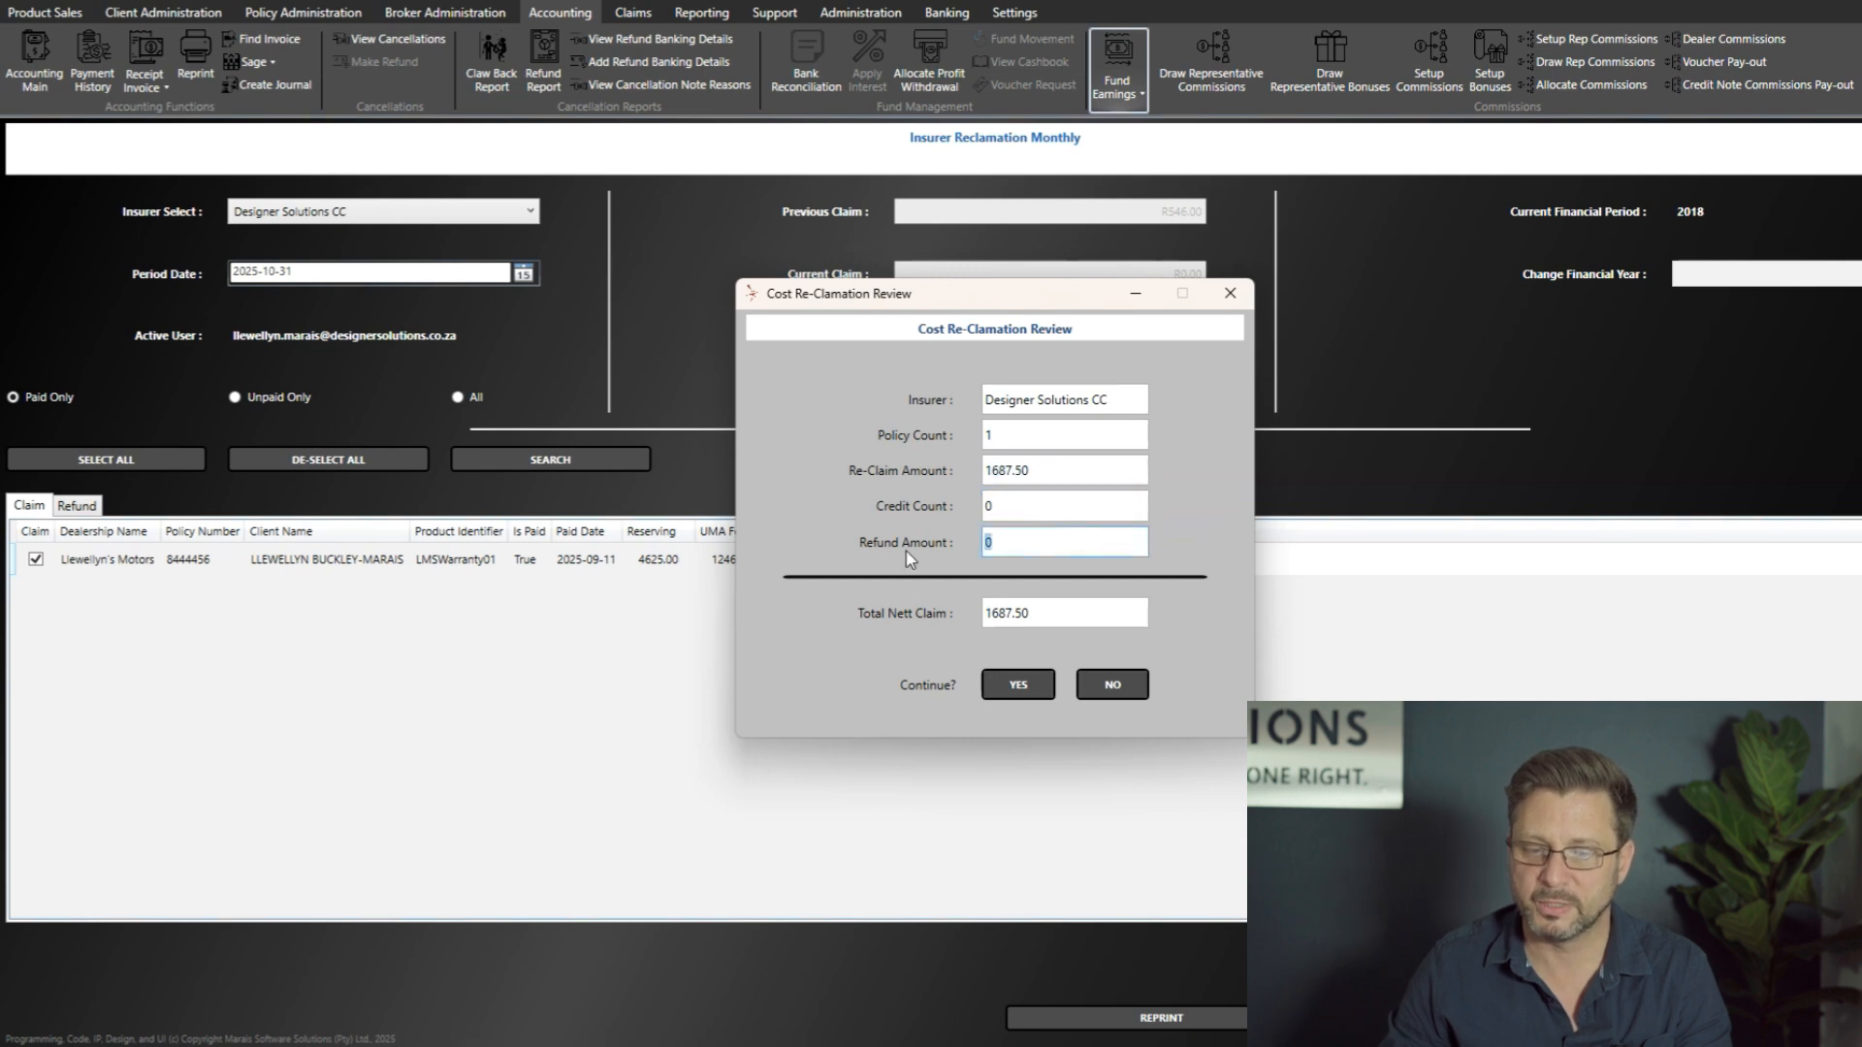
pyautogui.press('Tab')
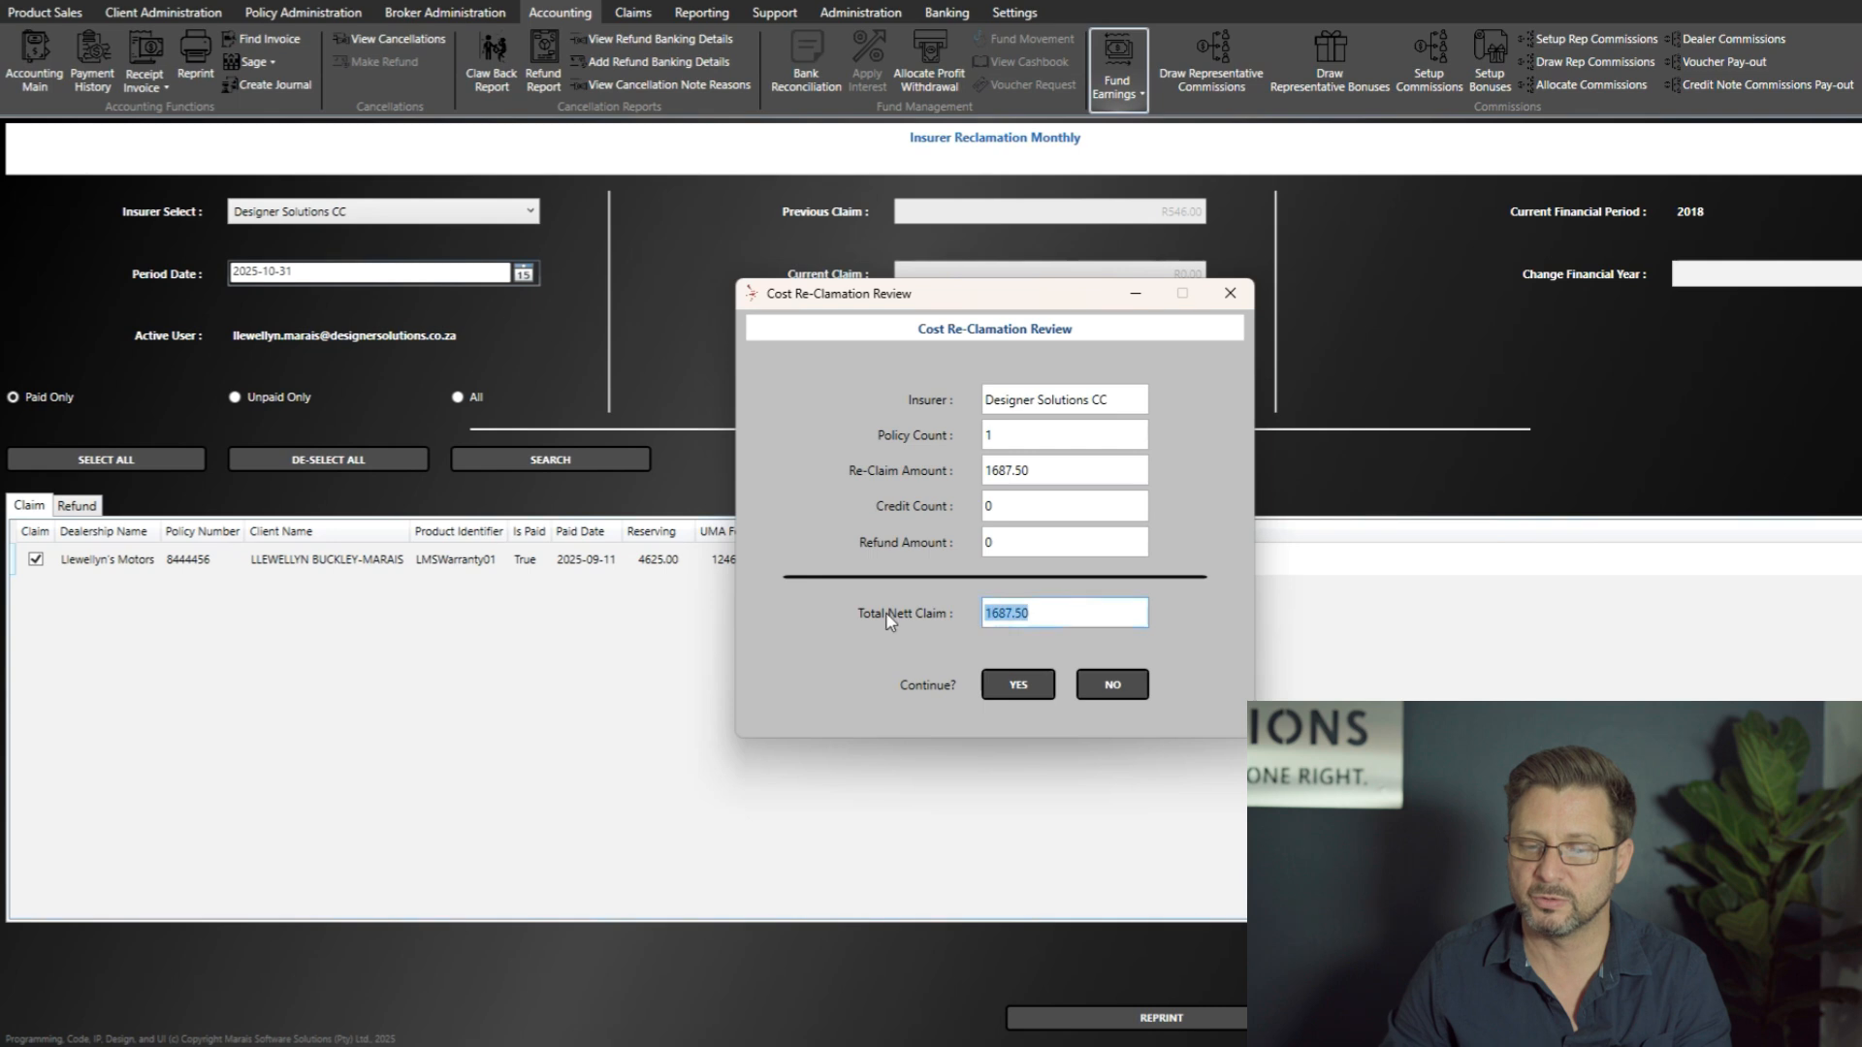
pyautogui.click(1074, 610)
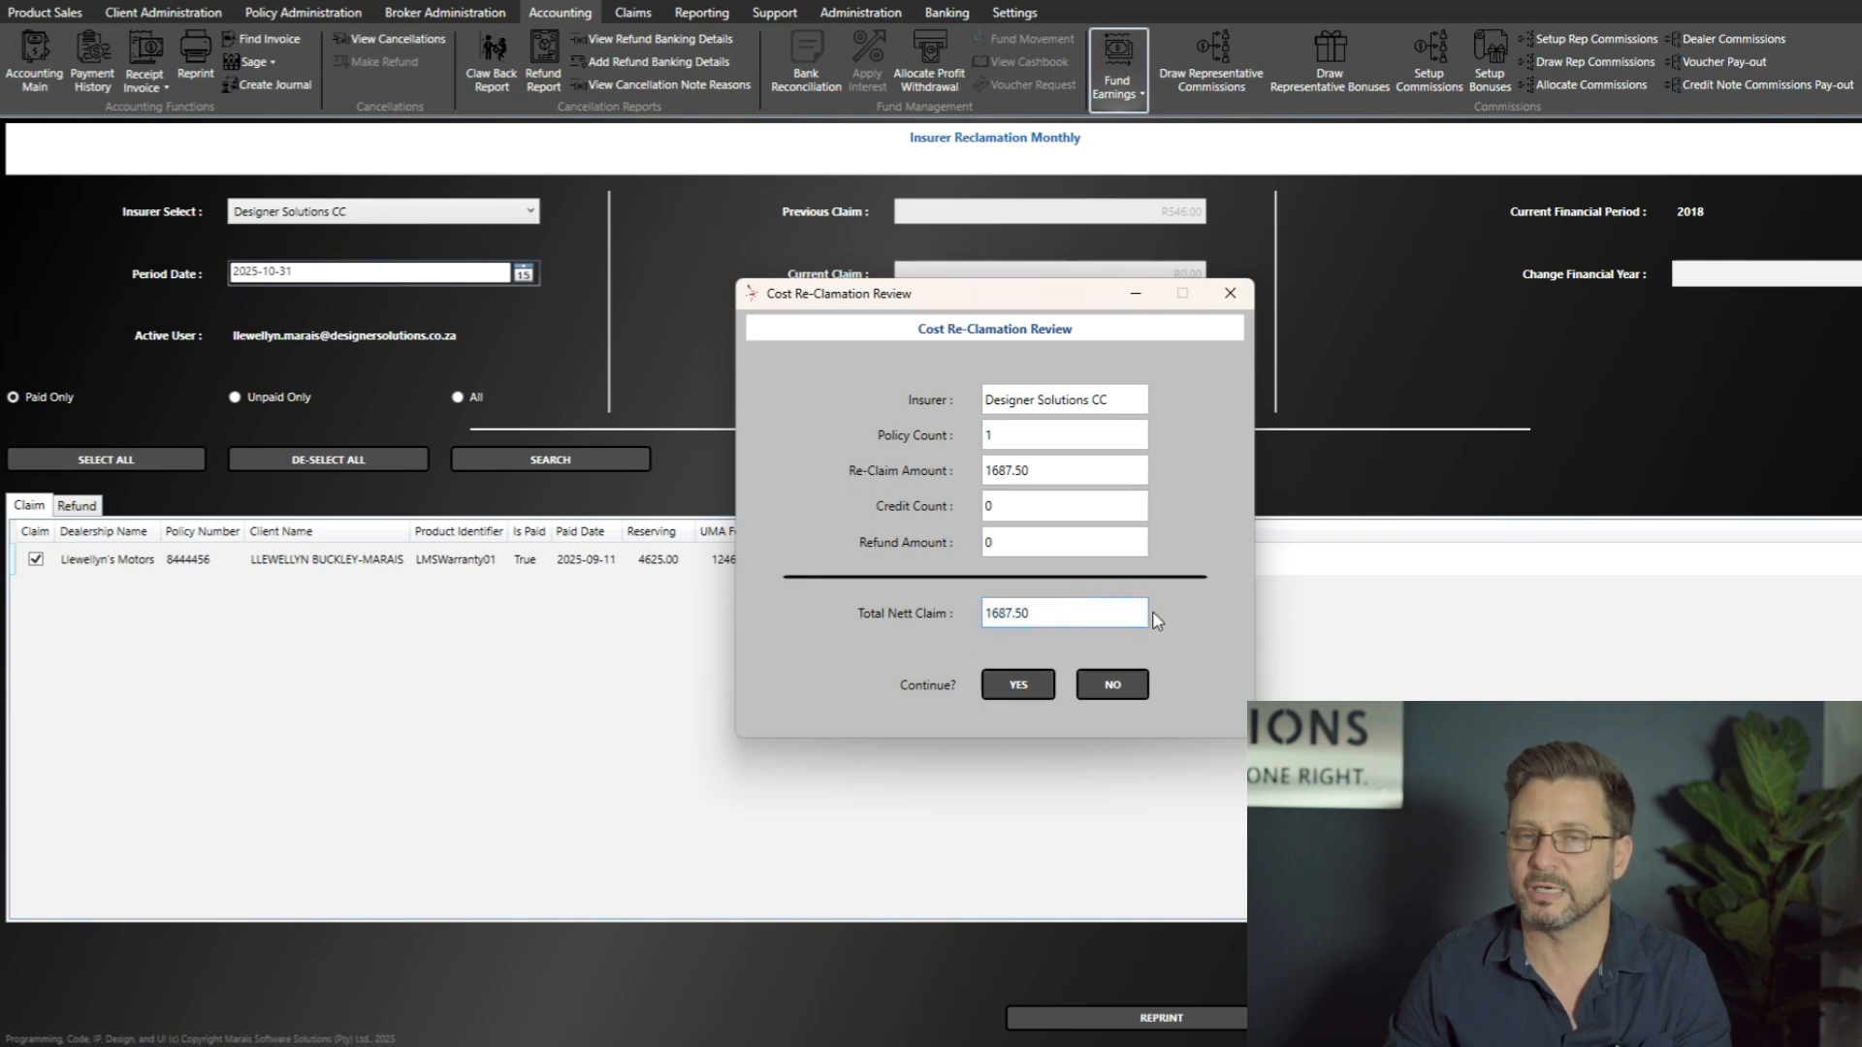
# Step: Move the review window aside to compare it with the claim list, approve the cost reclamation and acknowledge the save
pyautogui.moveTo(975, 301); pyautogui.dragTo(1304, 280)
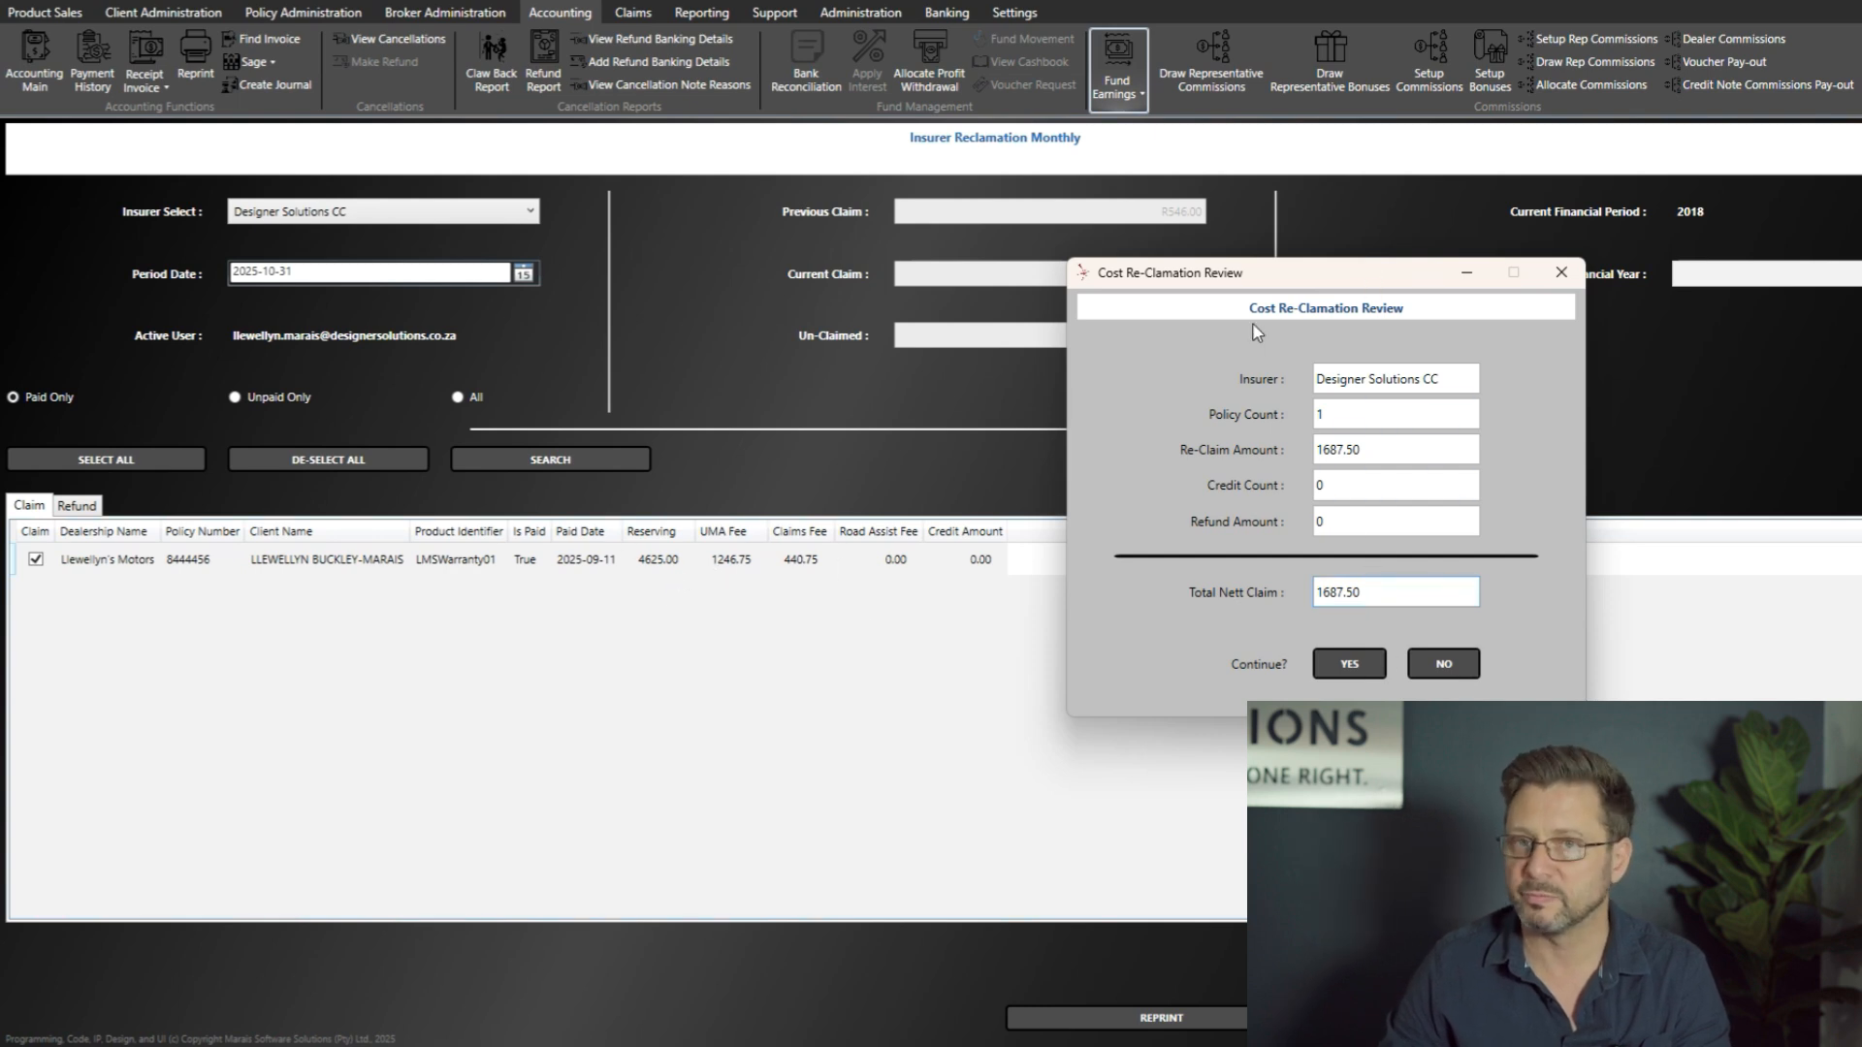
pyautogui.moveTo(1296, 270); pyautogui.dragTo(881, 311)
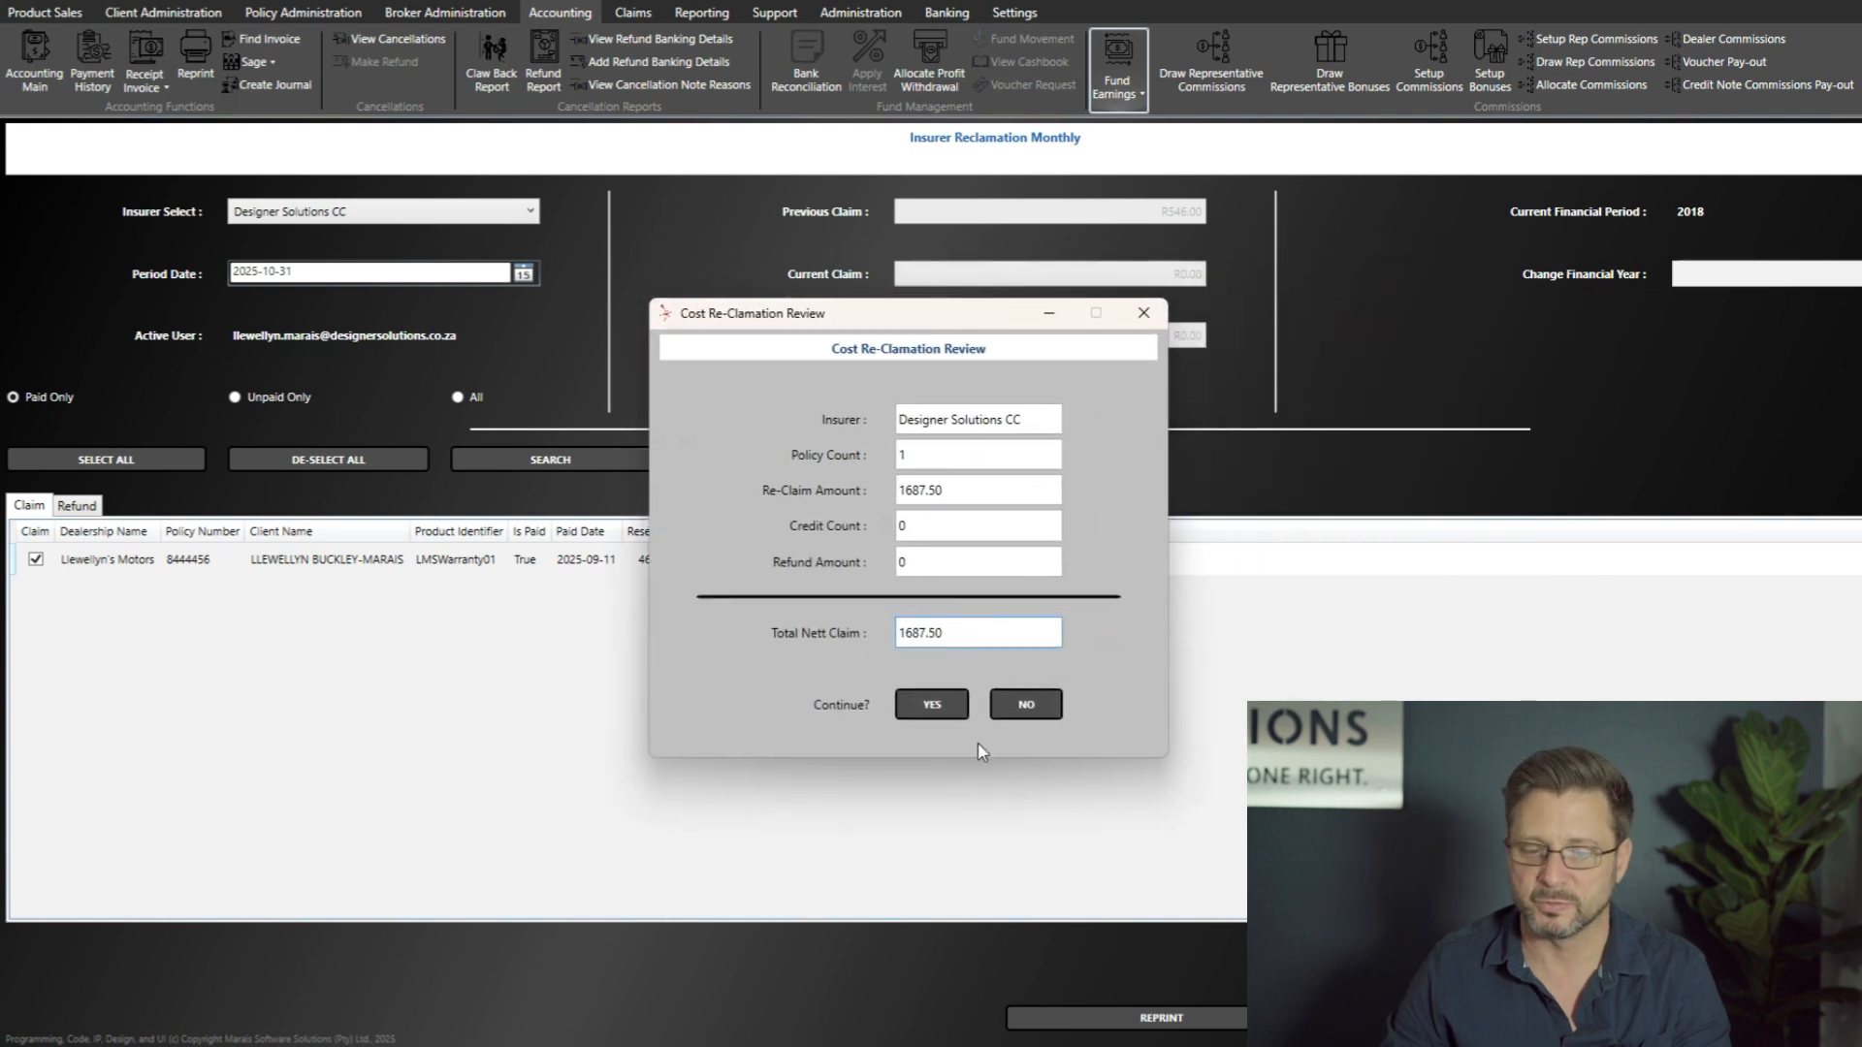
pyautogui.click(932, 705)
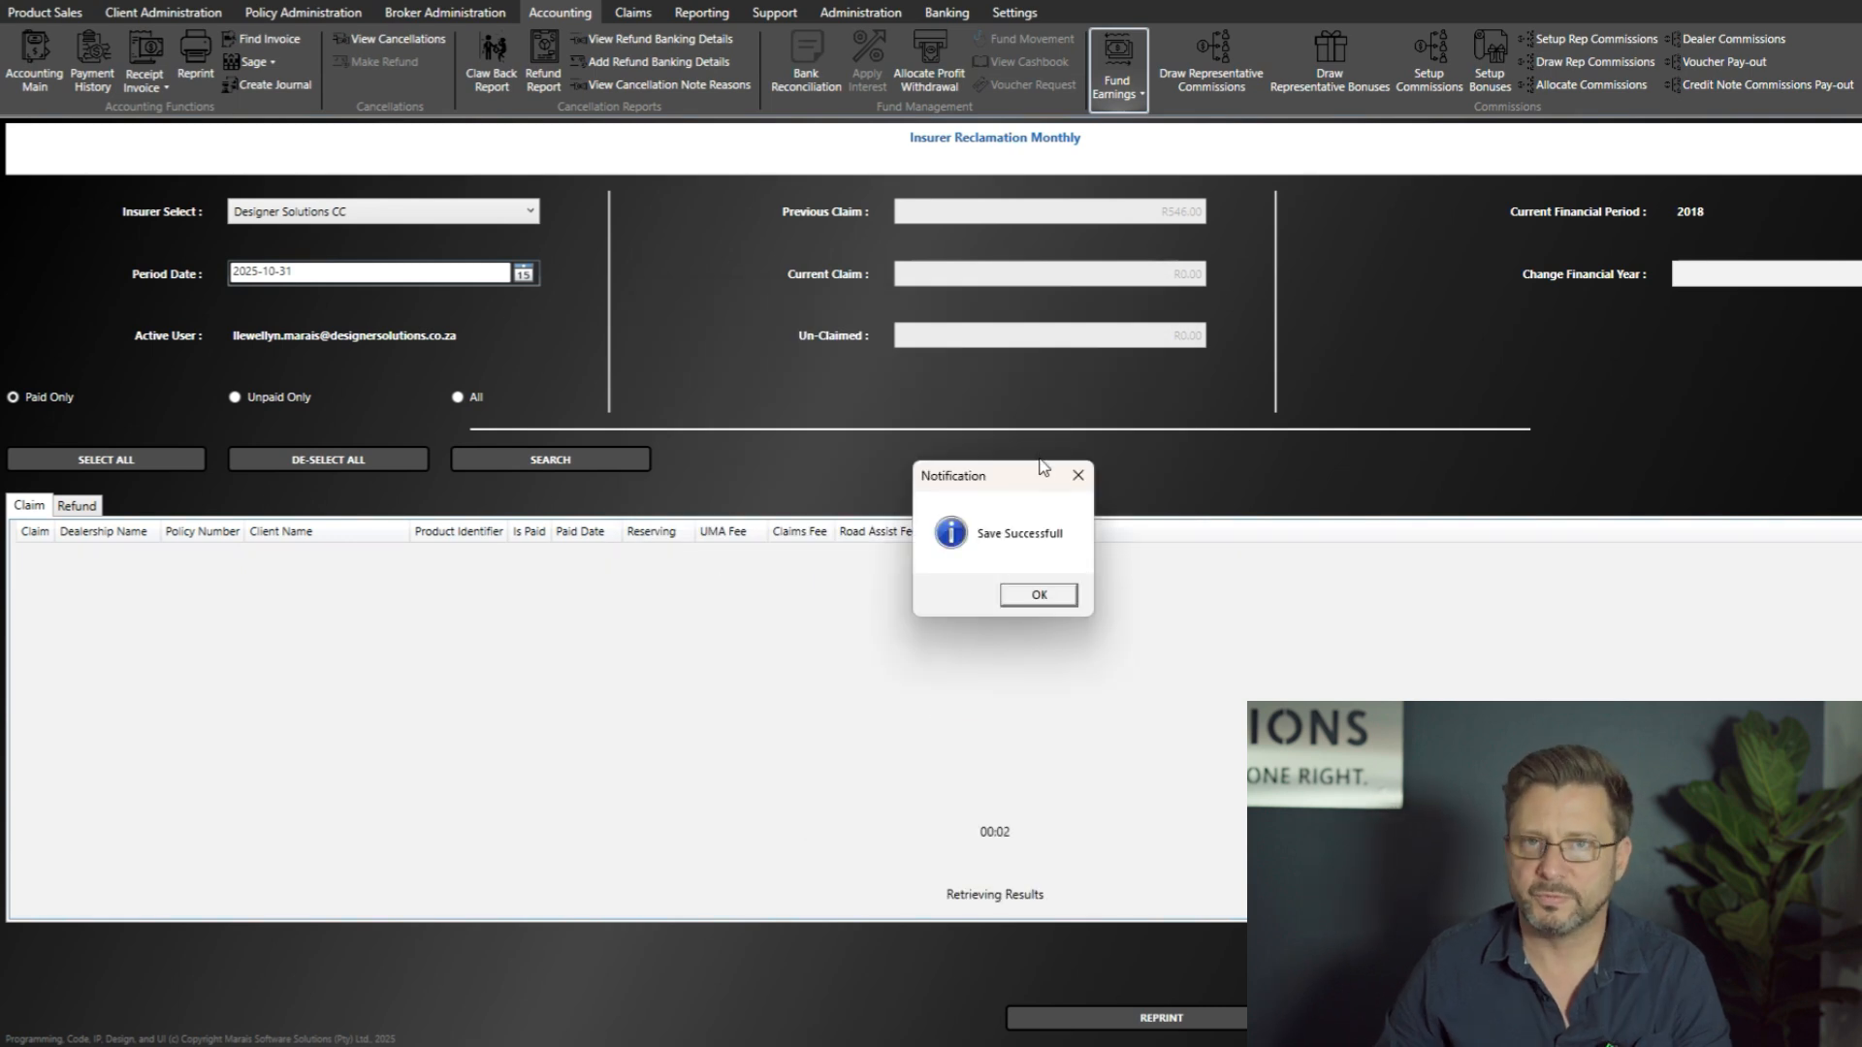
pyautogui.click(1077, 600)
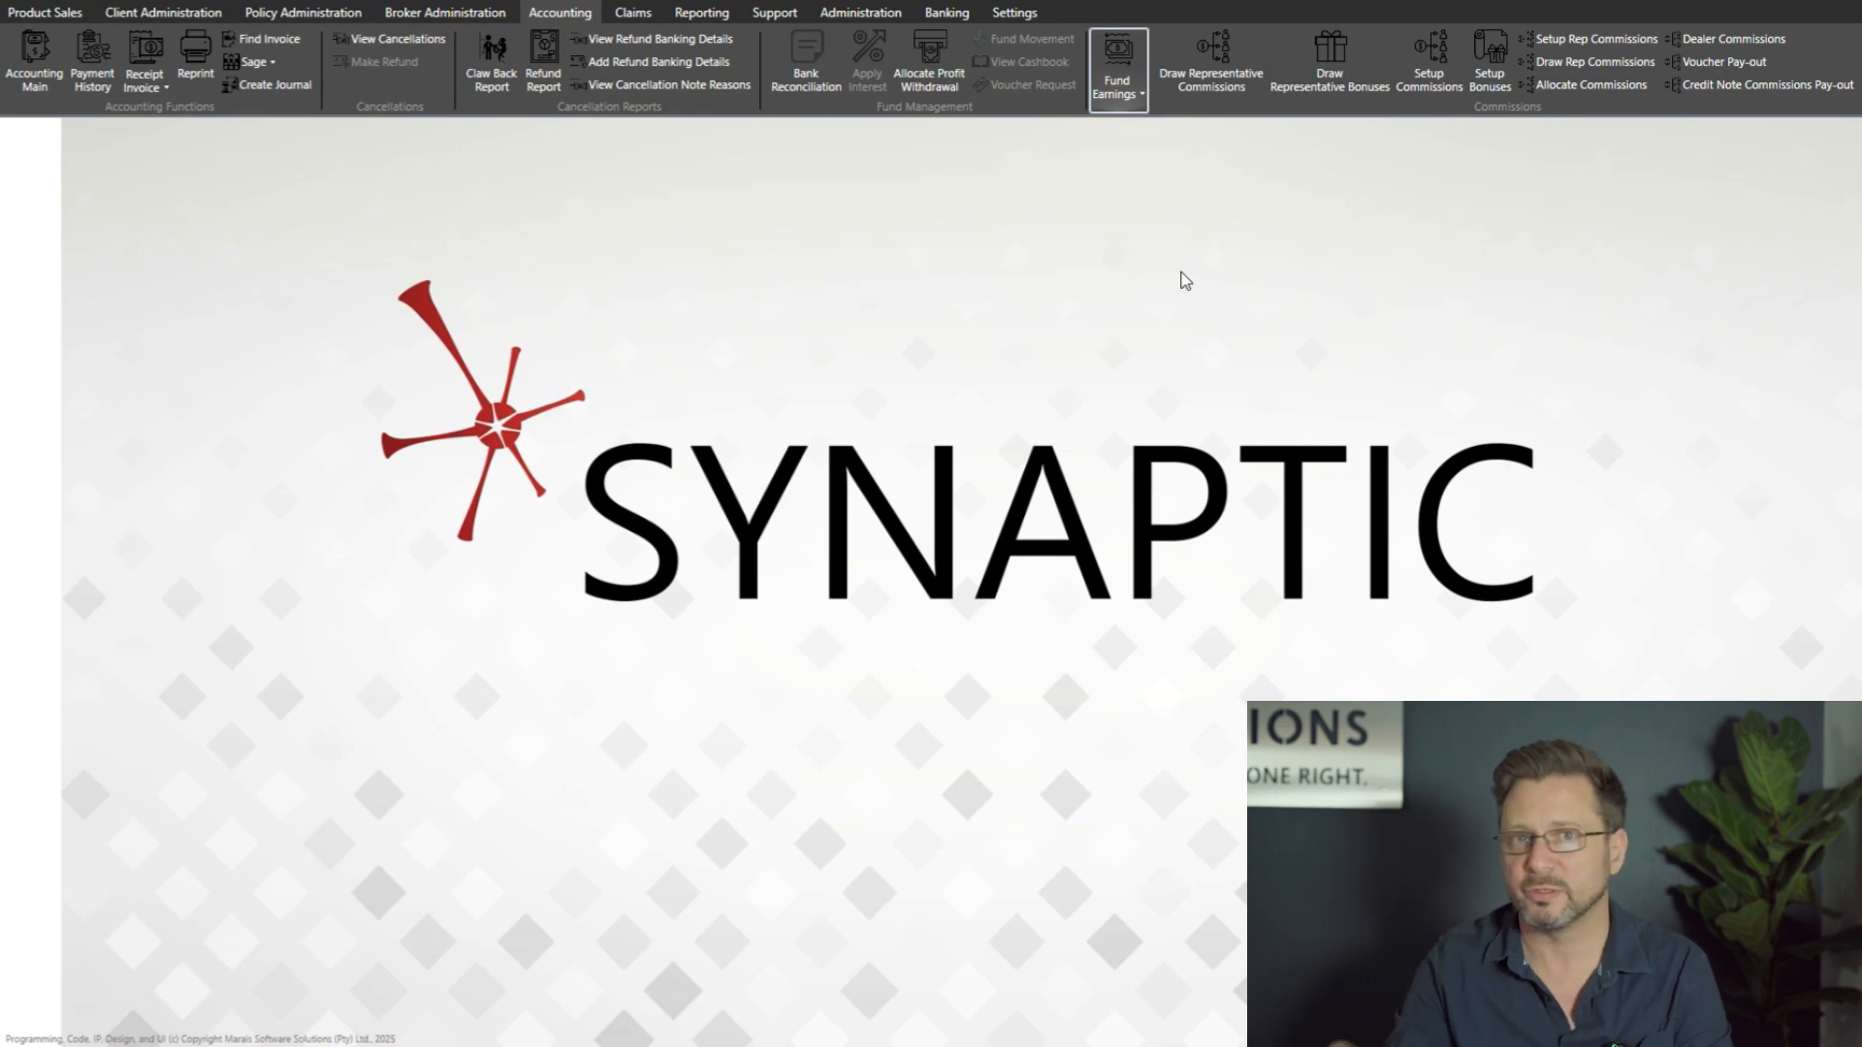
# Step: Switch to the generated Monthly Cost Reclamation report in Excel and examine its total reclamation summary
pyautogui.click(955, 1044)
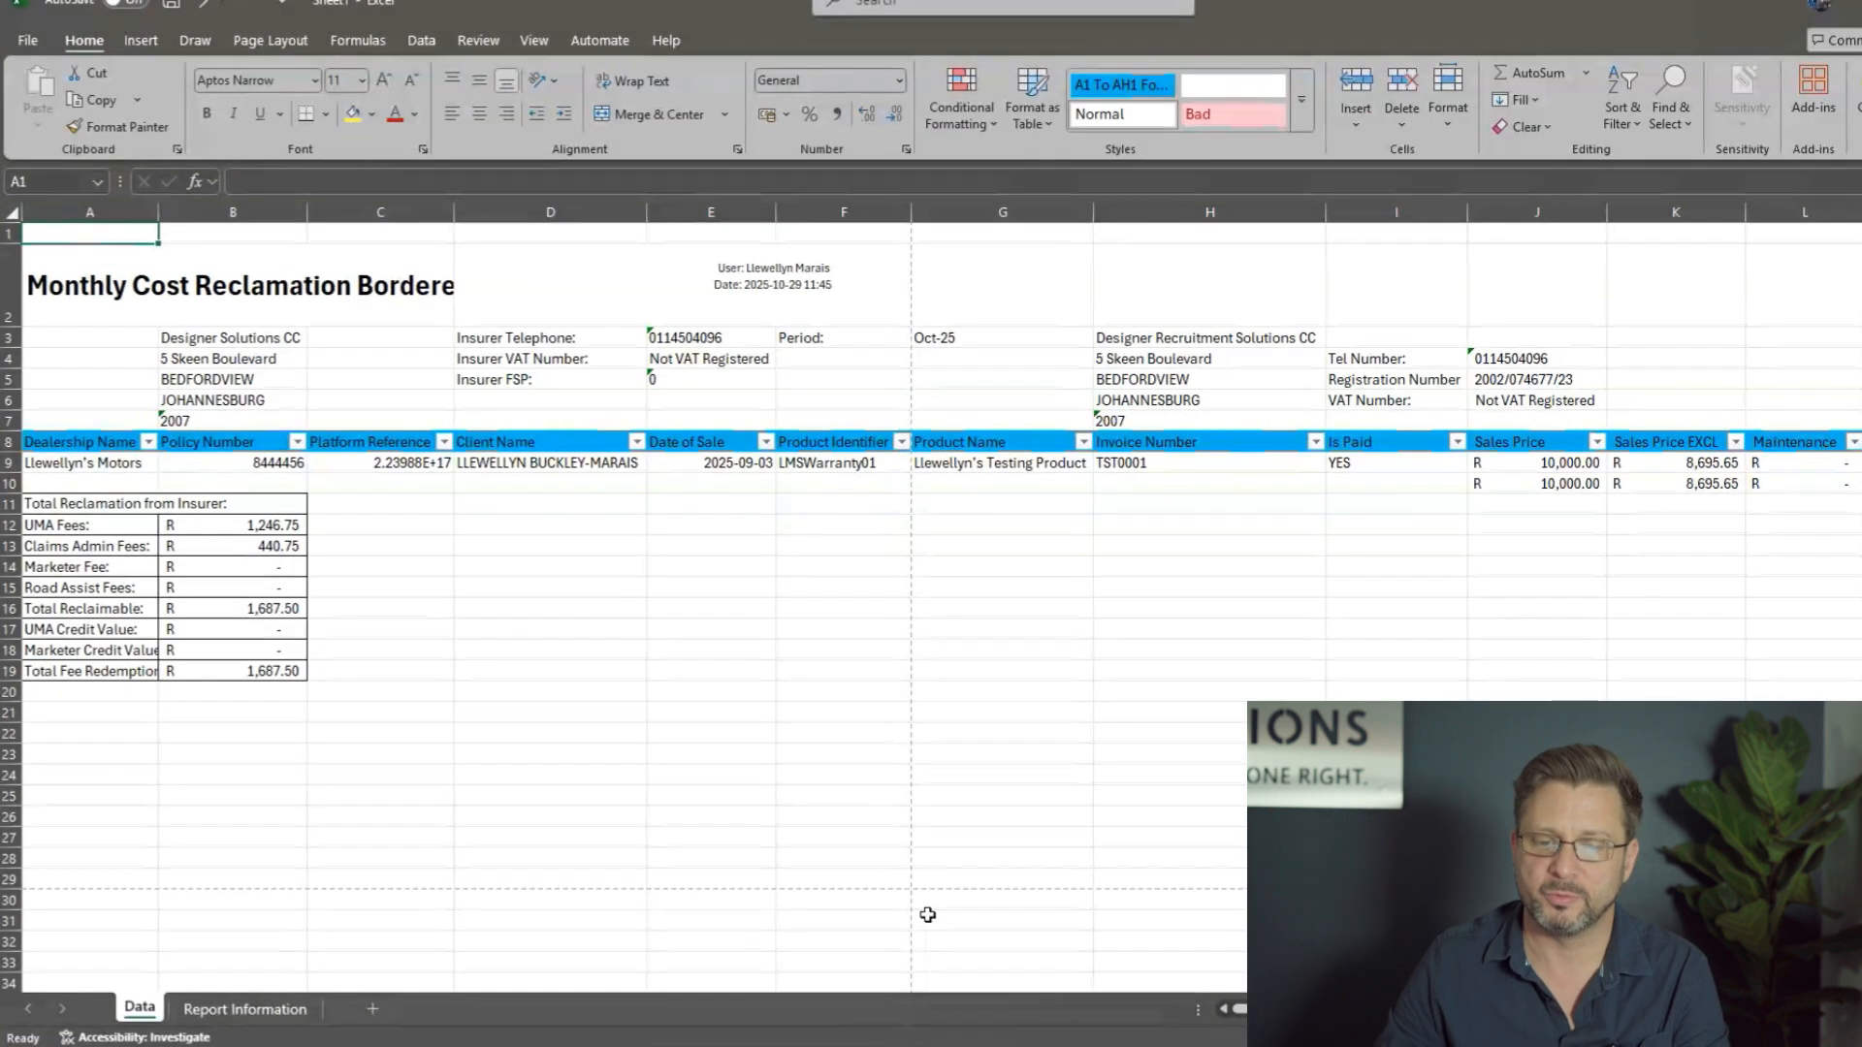
pyautogui.click(932, 774)
pyautogui.click(576, 648)
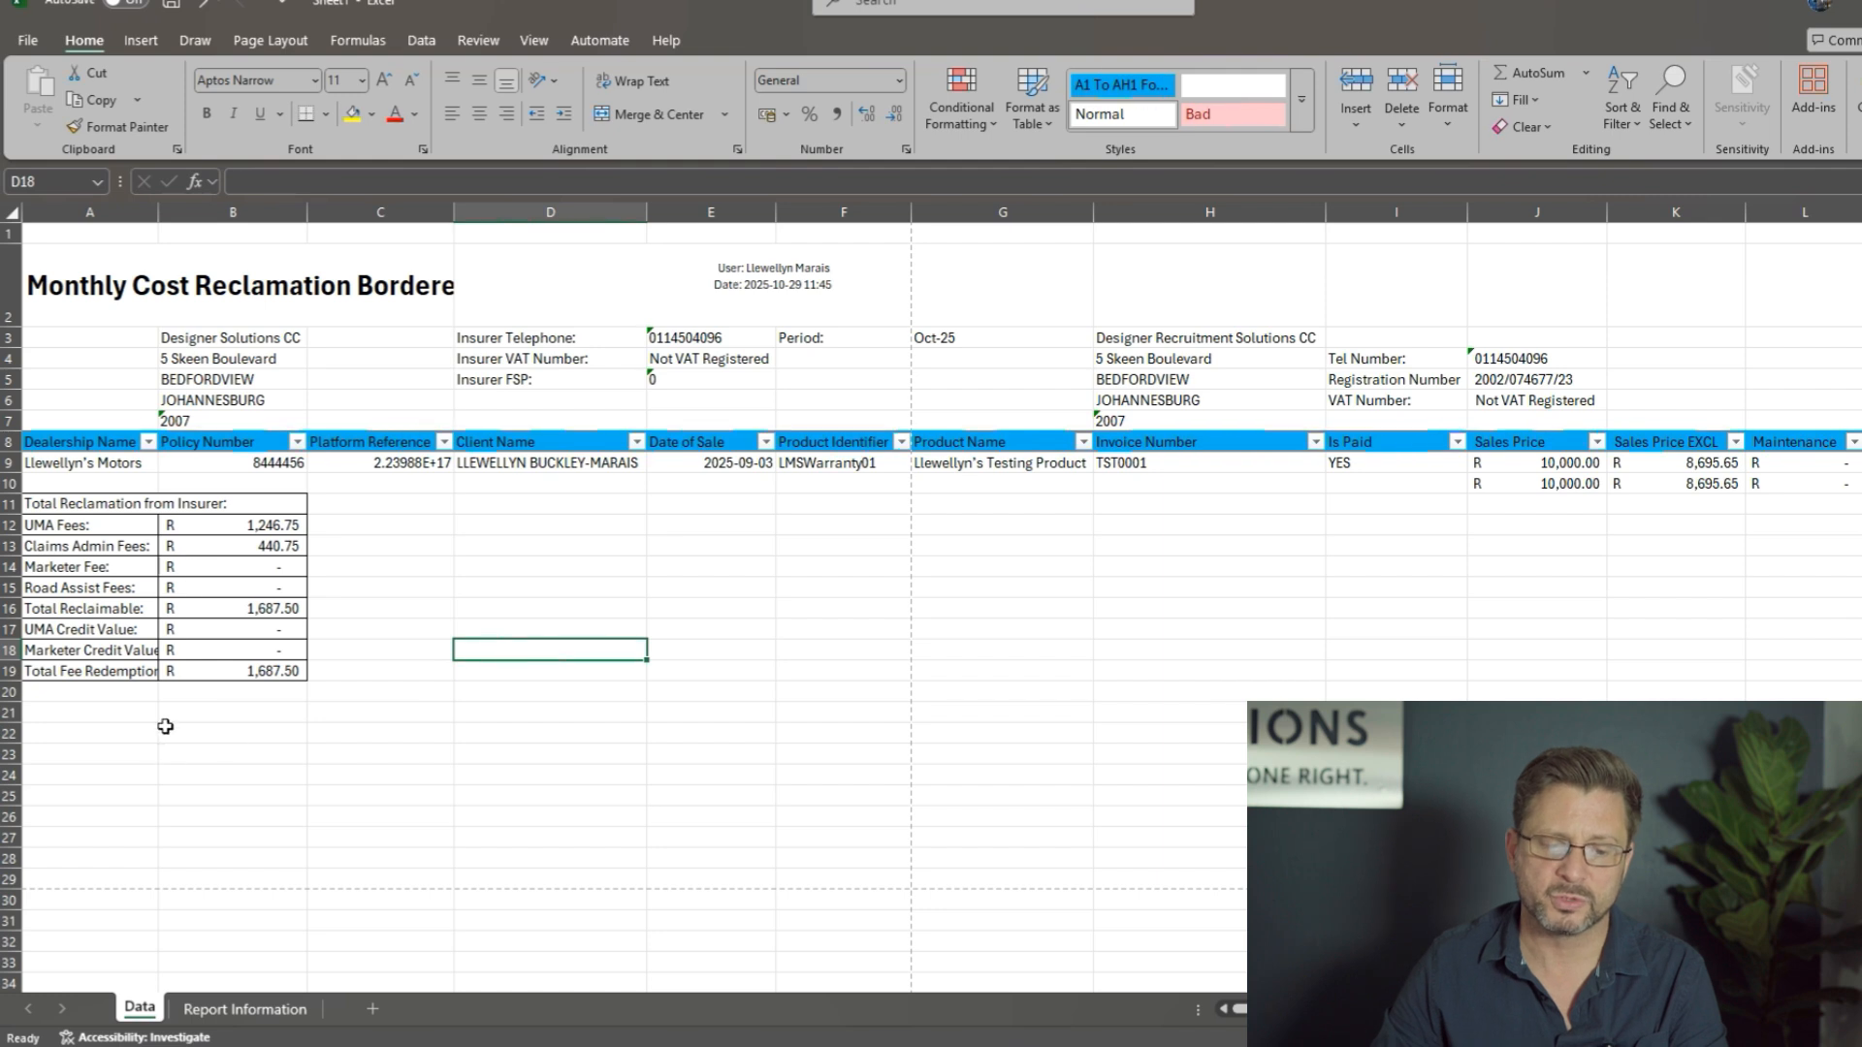
# Step: Examine the policy row from the client name through the sale date, product, invoice, sales price and GWP to the VIF amount
pyautogui.click(499, 466)
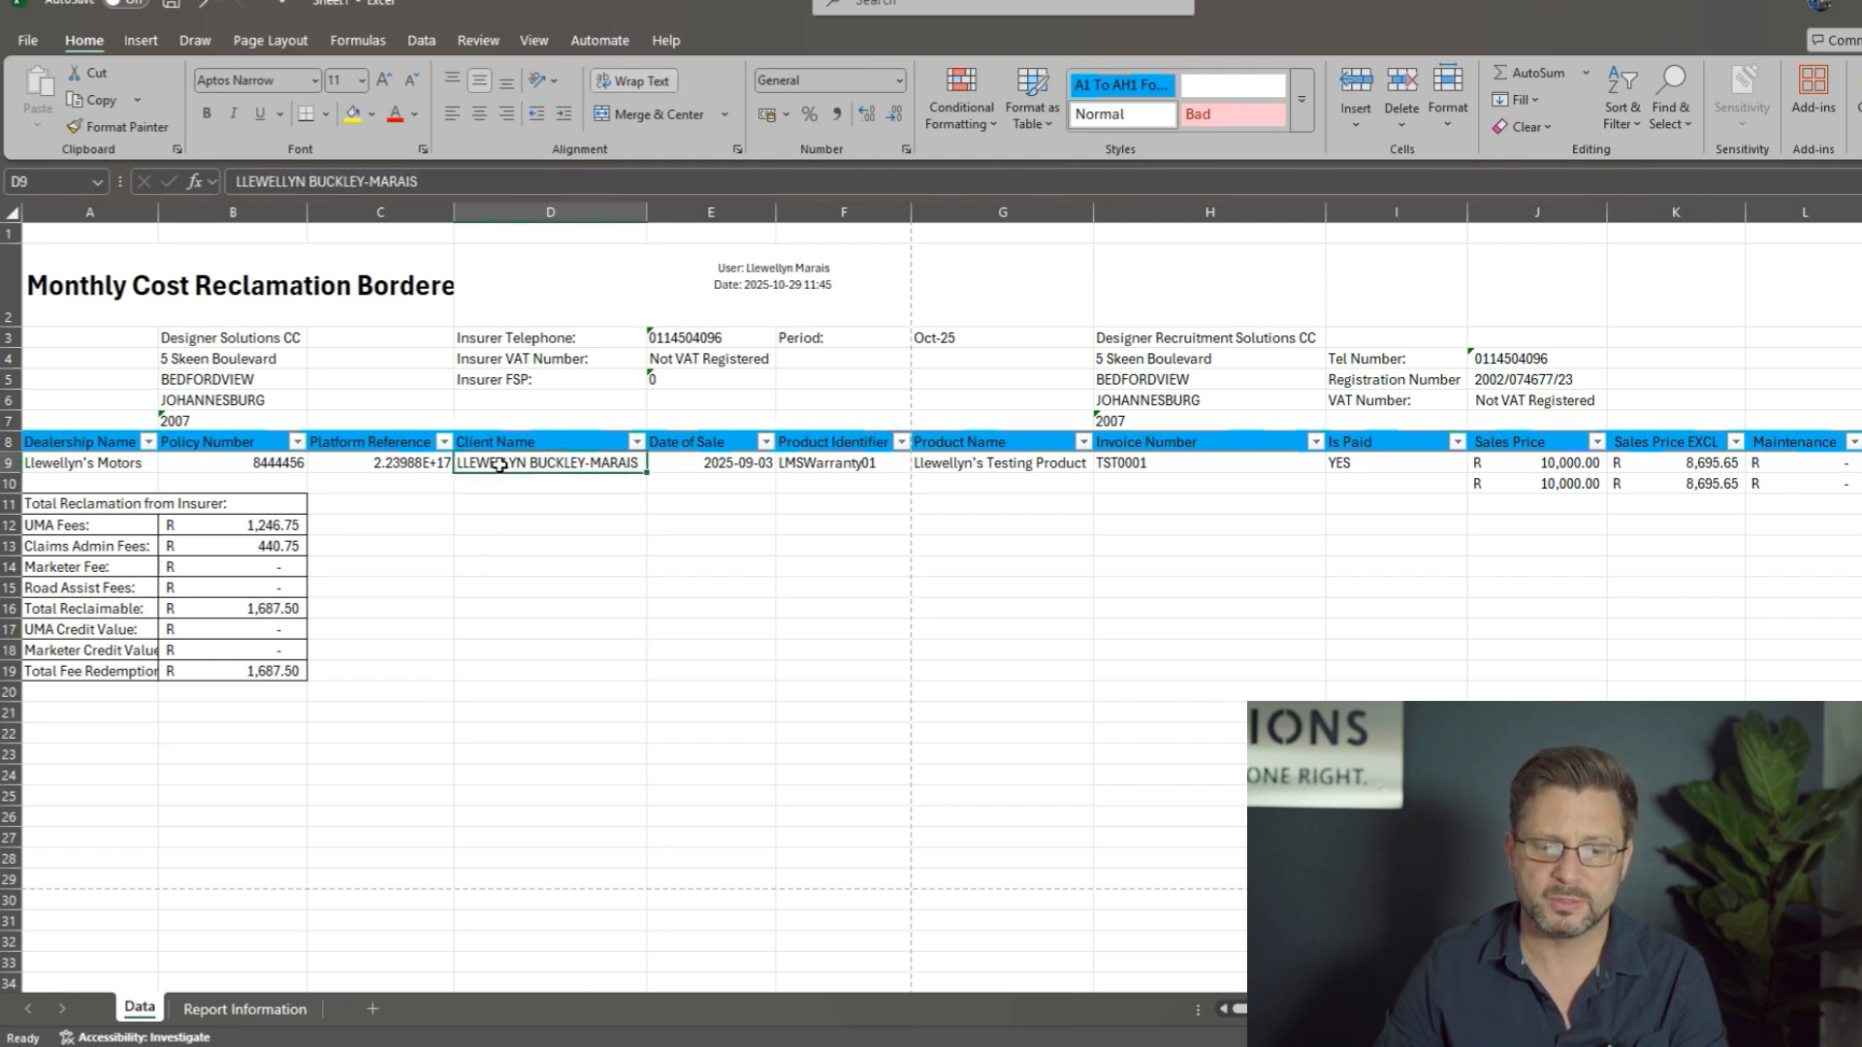
pyautogui.press('Home')
pyautogui.press('Right')
pyautogui.press('Right')
pyautogui.press('Right')
pyautogui.press('Right')
pyautogui.press('Right')
pyautogui.press('Right')
pyautogui.press('Right')
pyautogui.press('Right')
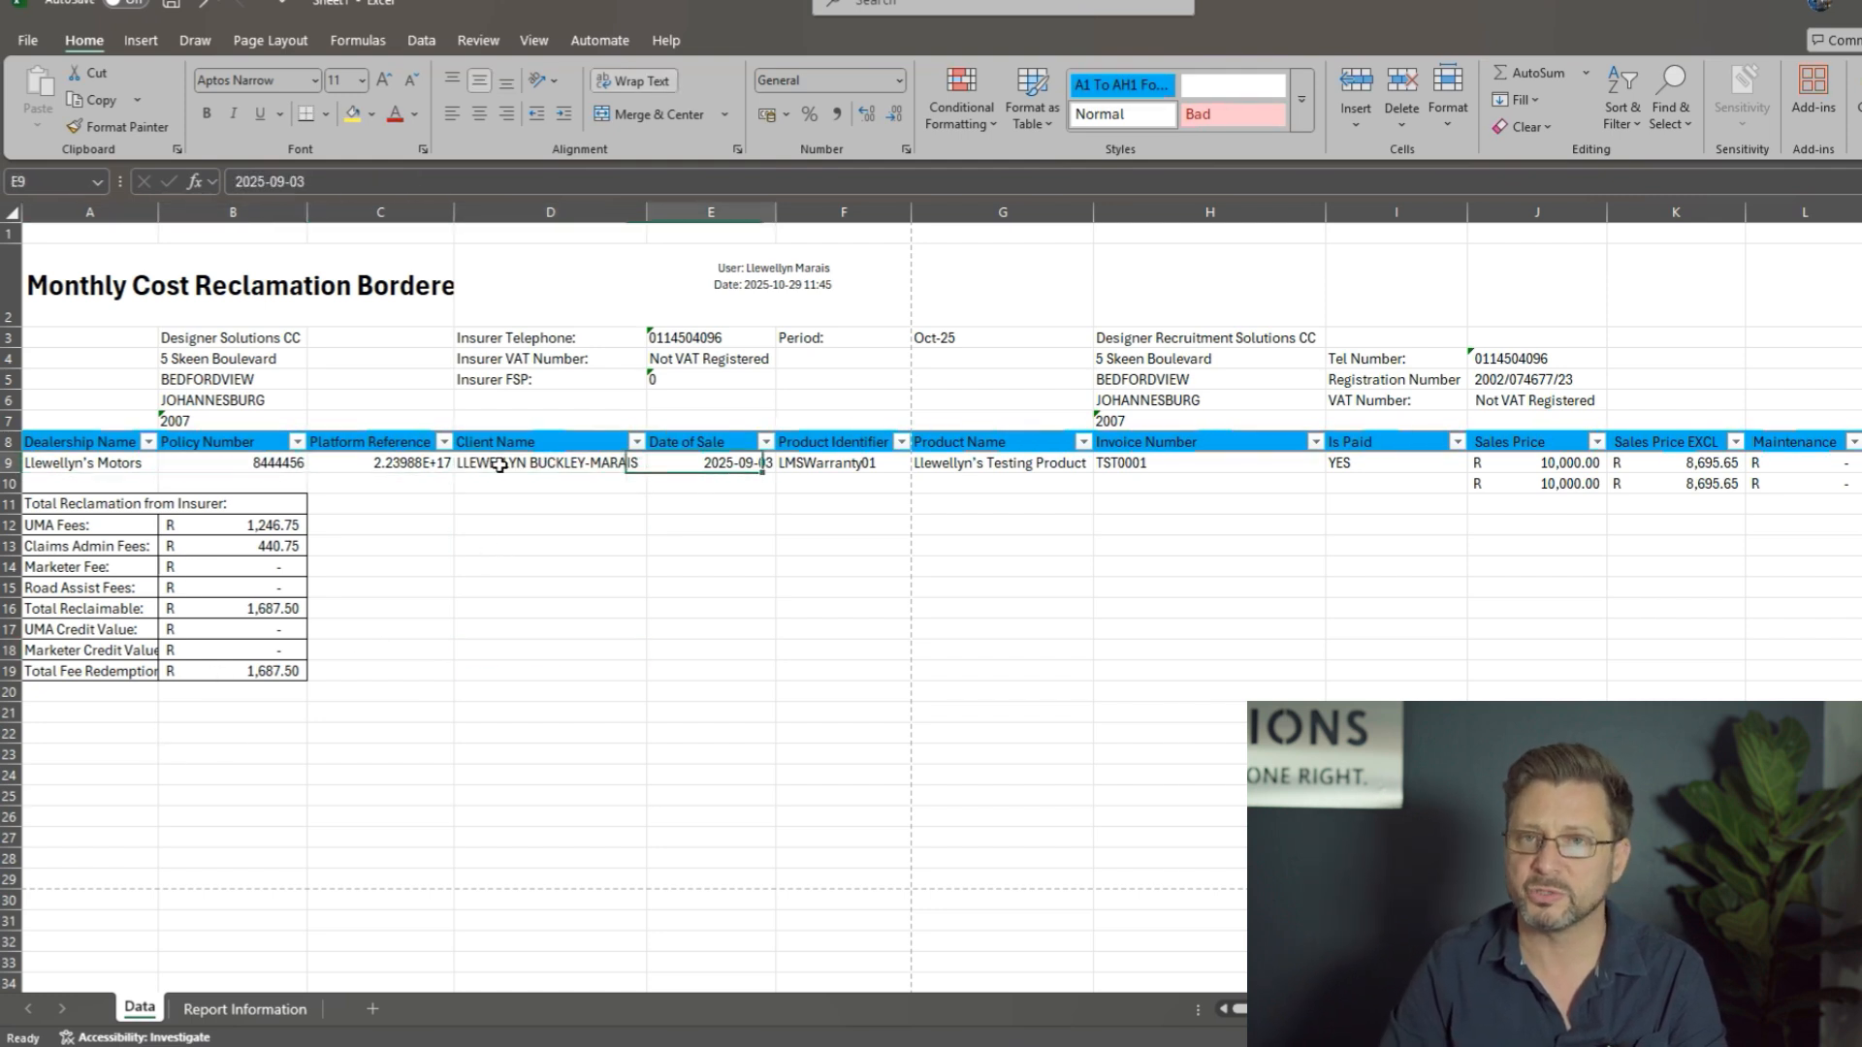
pyautogui.press('Right')
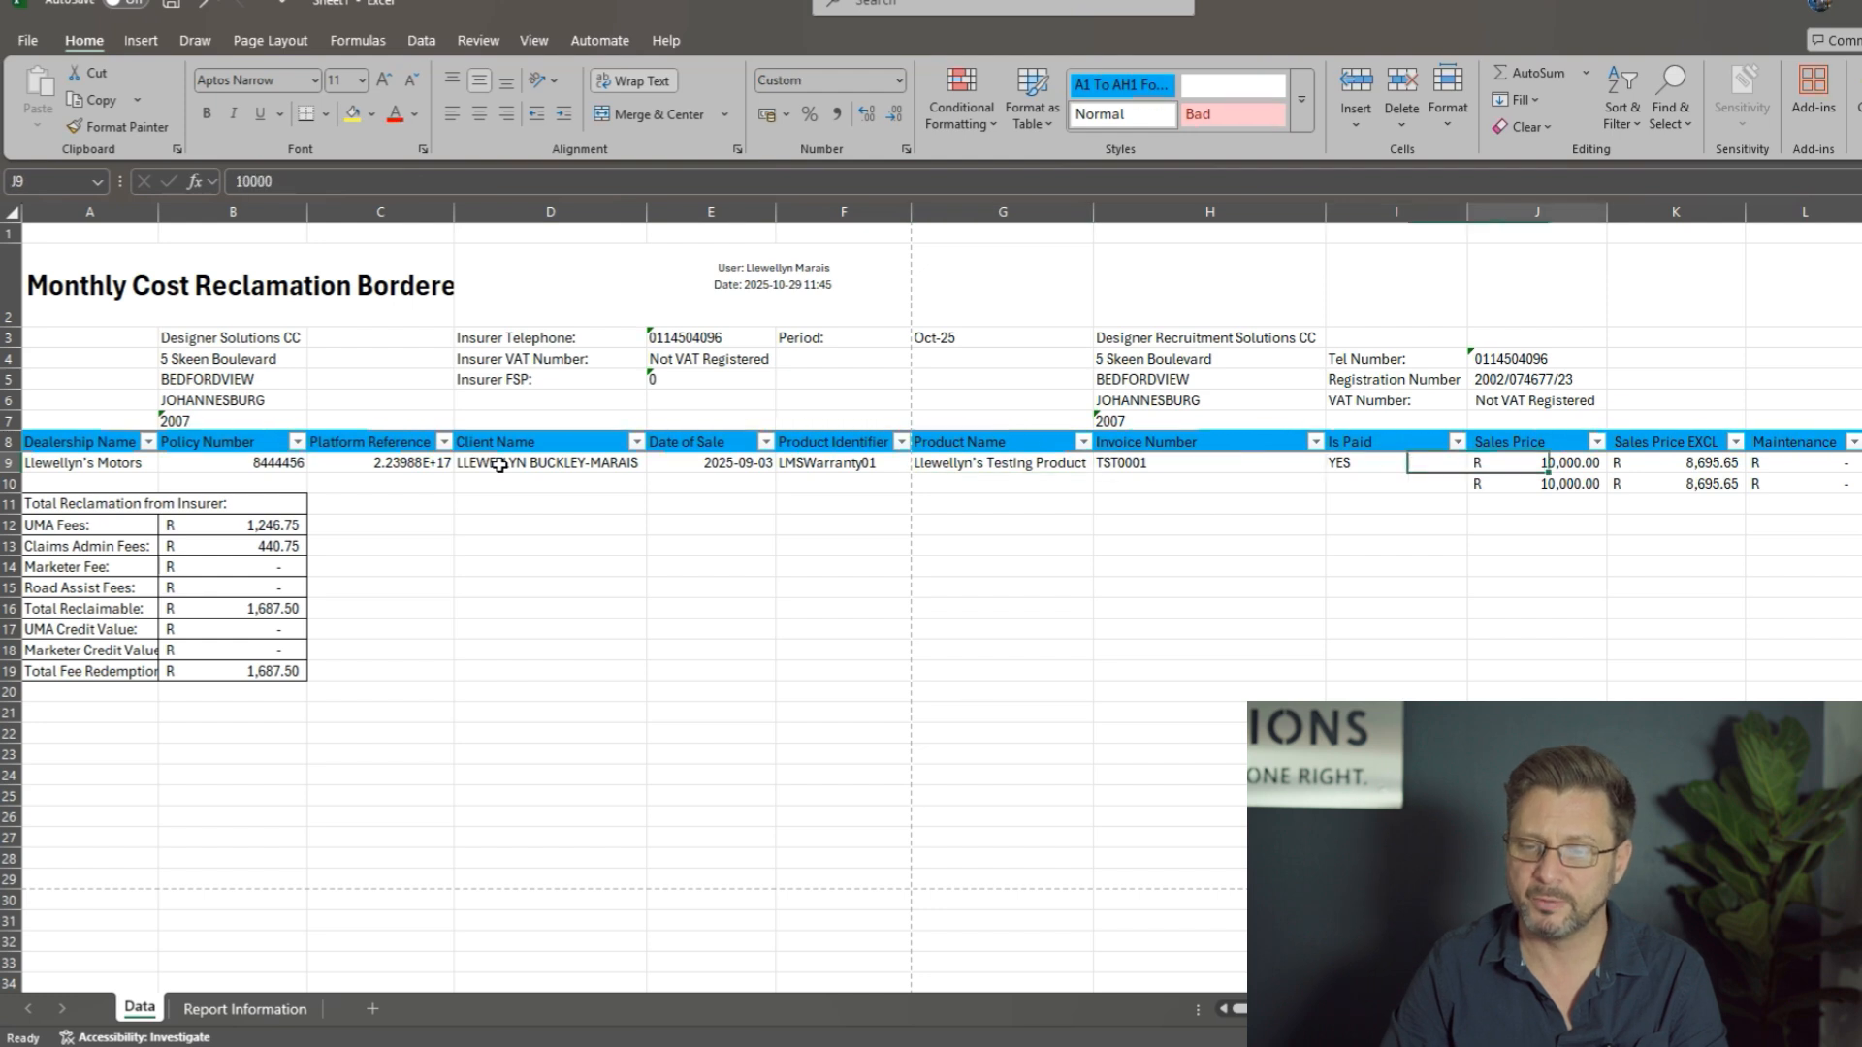
# Step: Examine the rest of the policy row from commission through payover amount, date paid and bank reference to the reserving amounts
pyautogui.press('Right')
pyautogui.press('Right')
pyautogui.press('Right')
pyautogui.press('Right')
pyautogui.press('Right')
pyautogui.press('Right')
pyautogui.press('Right')
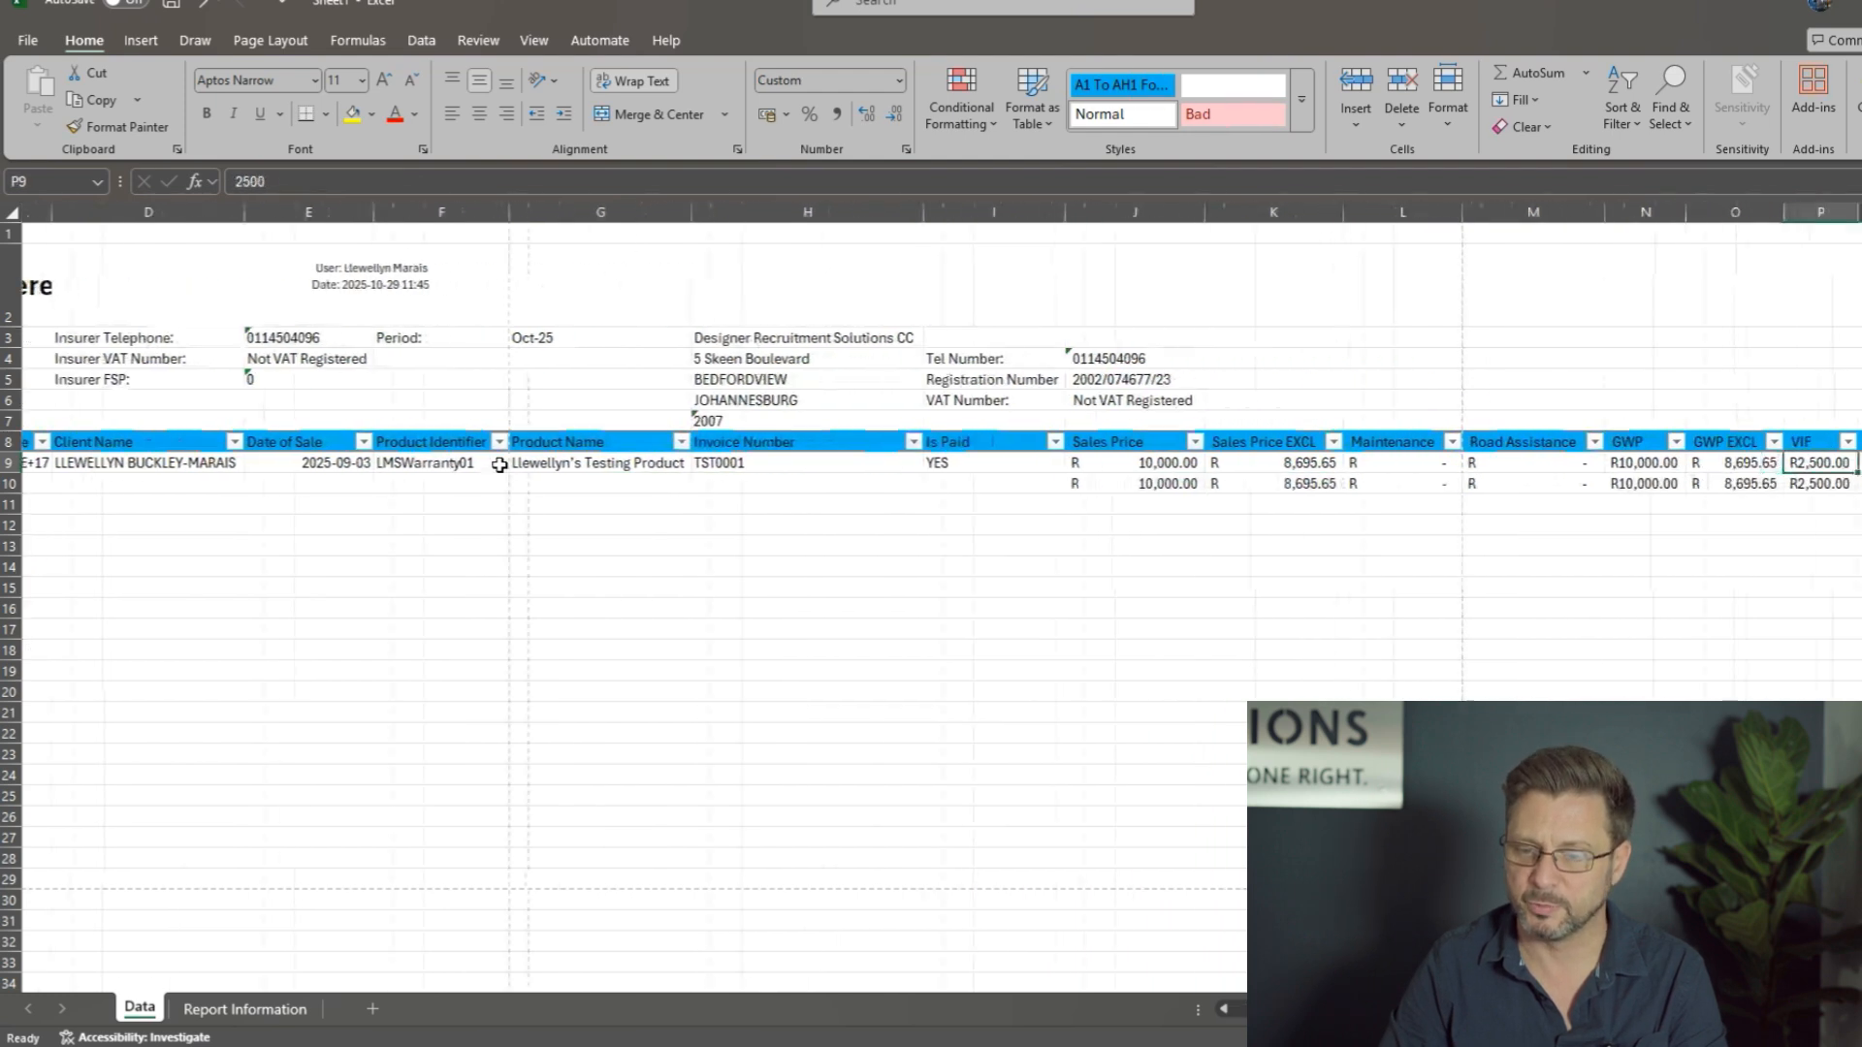
pyautogui.press('Right')
pyautogui.press('Right')
pyautogui.press('Right')
pyautogui.press('Right')
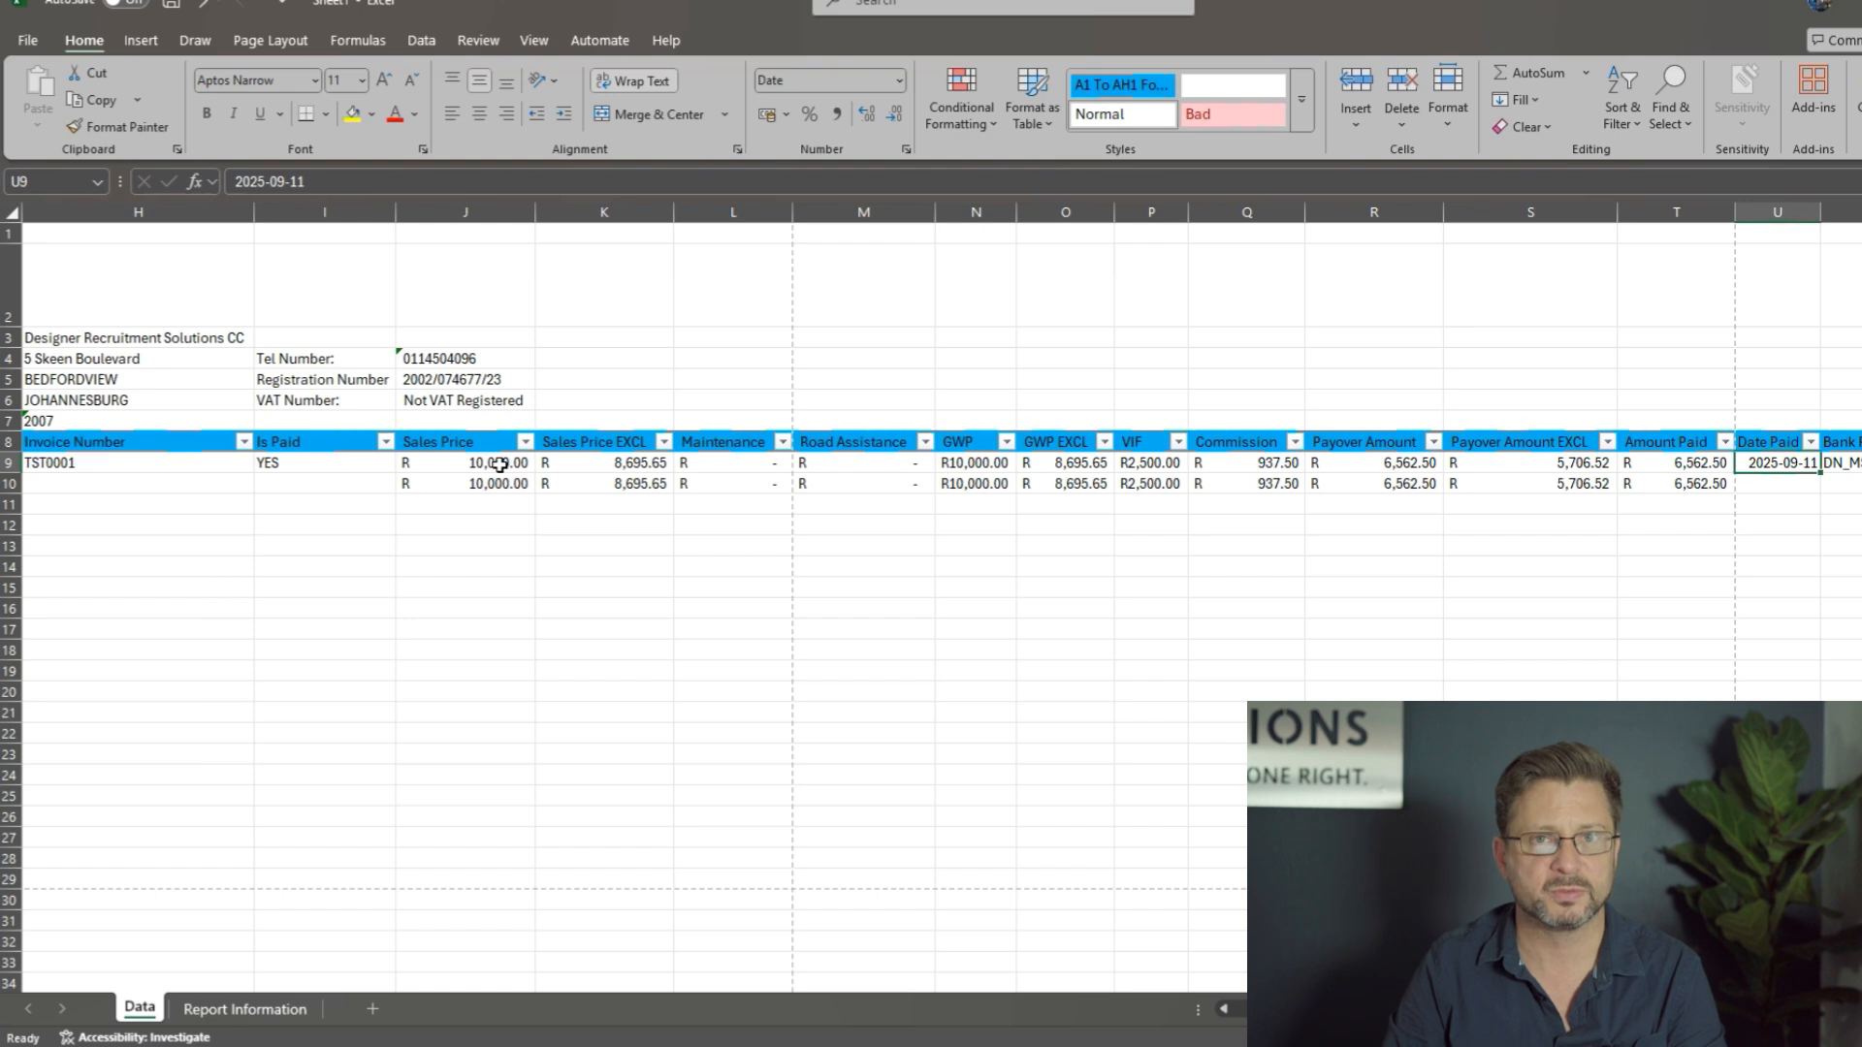
pyautogui.press('Right')
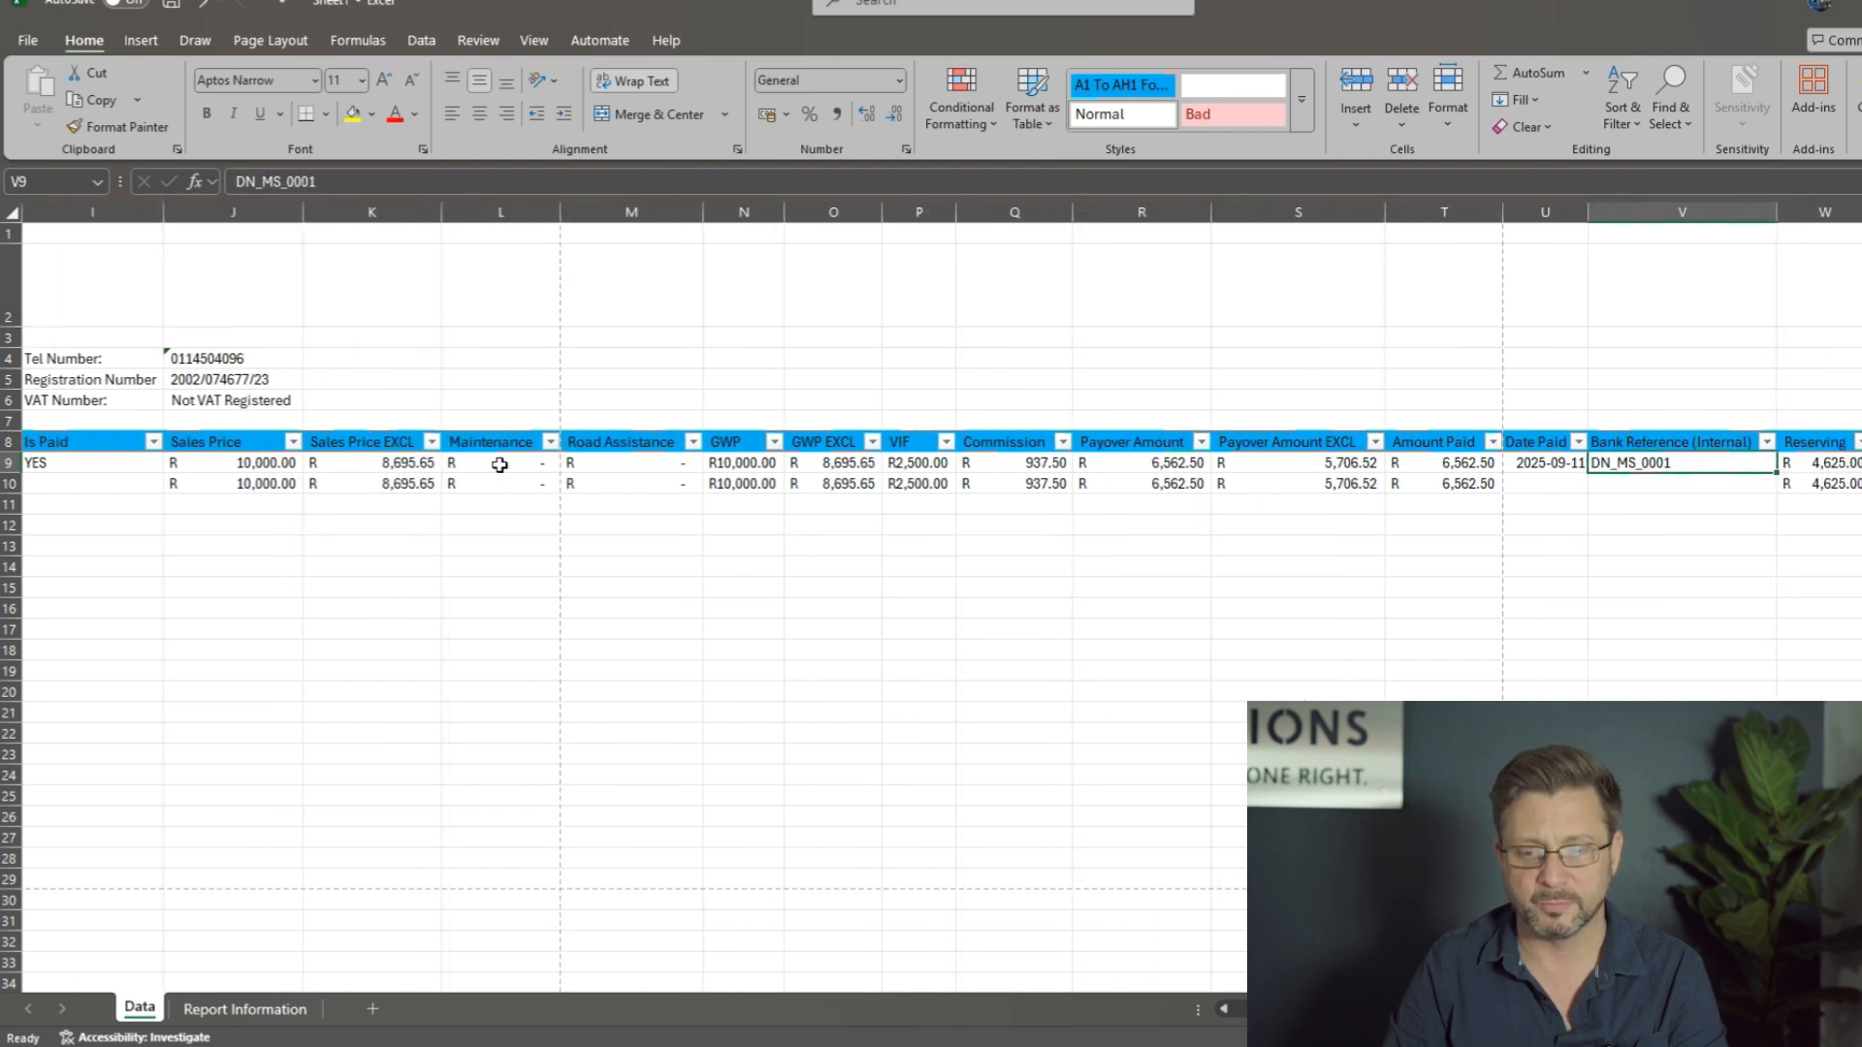
pyautogui.press('Right')
pyautogui.press('Right')
pyautogui.press('Right')
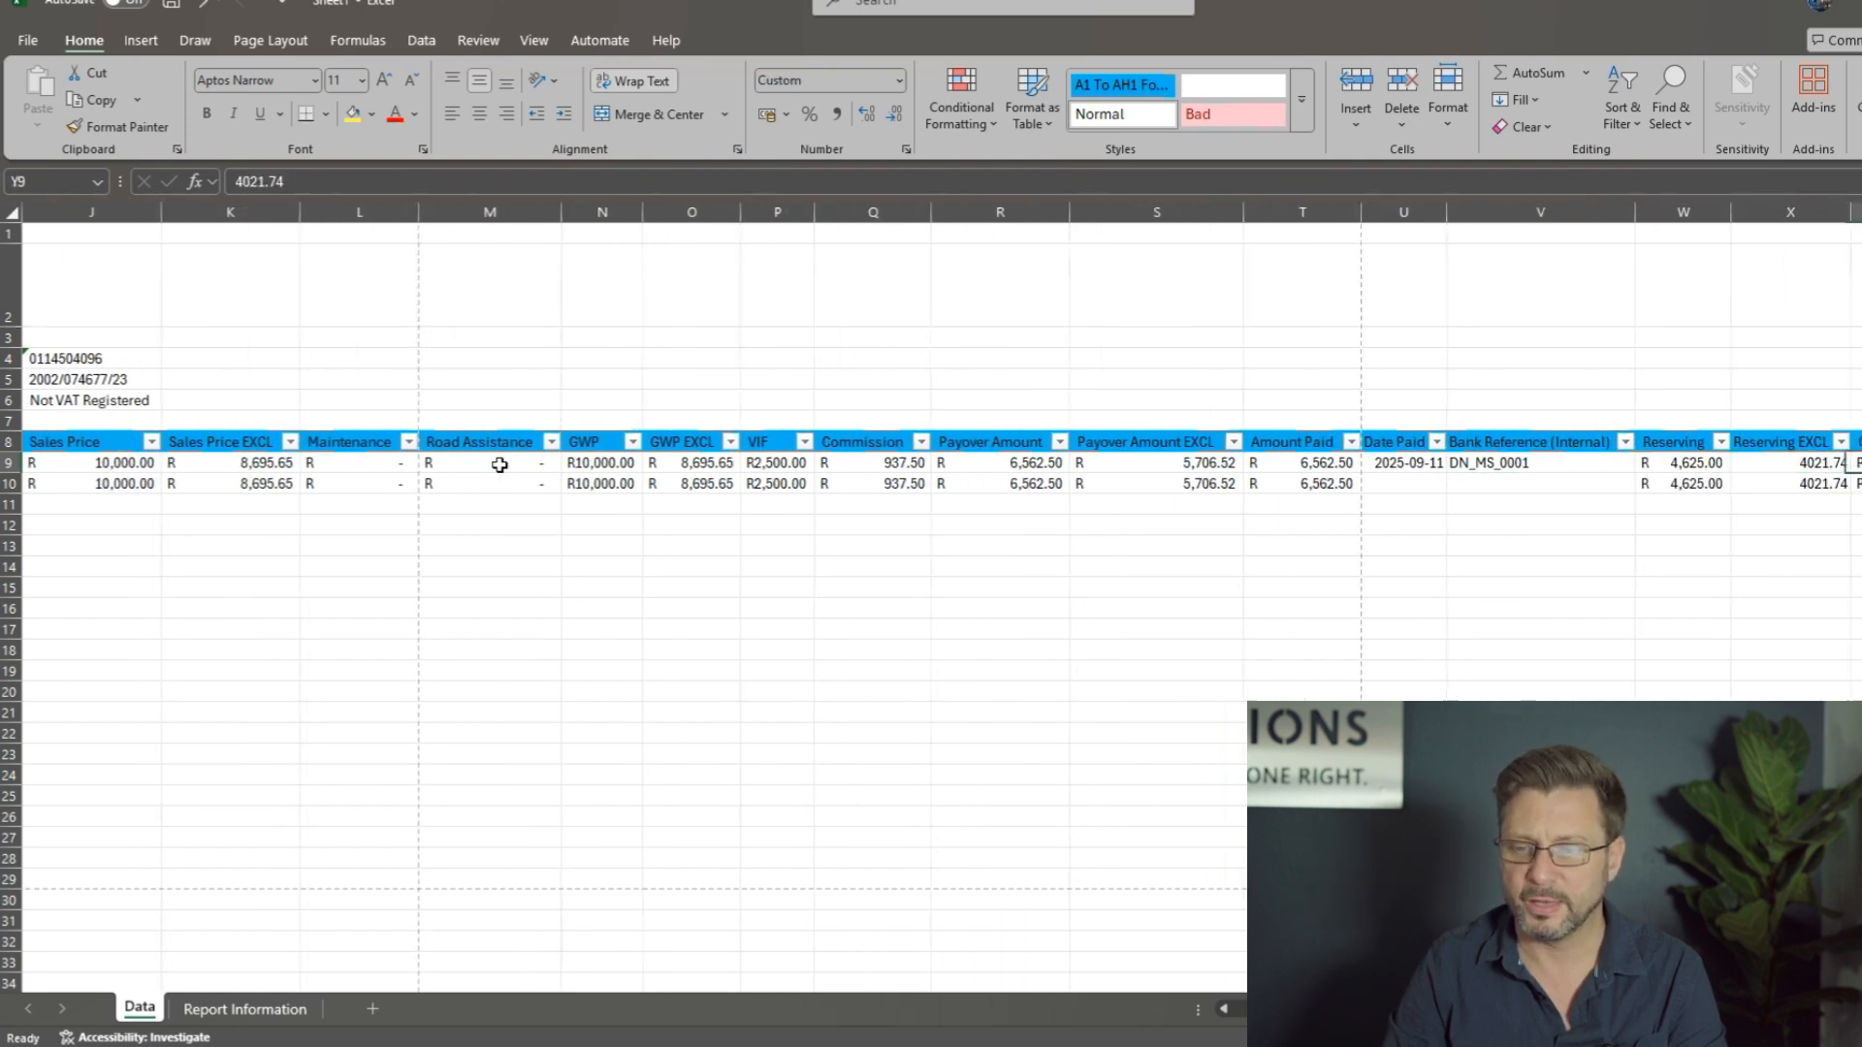
# Step: Highlight the Reserving and Reserving EXCL amounts together in the policy row to review them
pyautogui.press('Left')
pyautogui.press('Left')
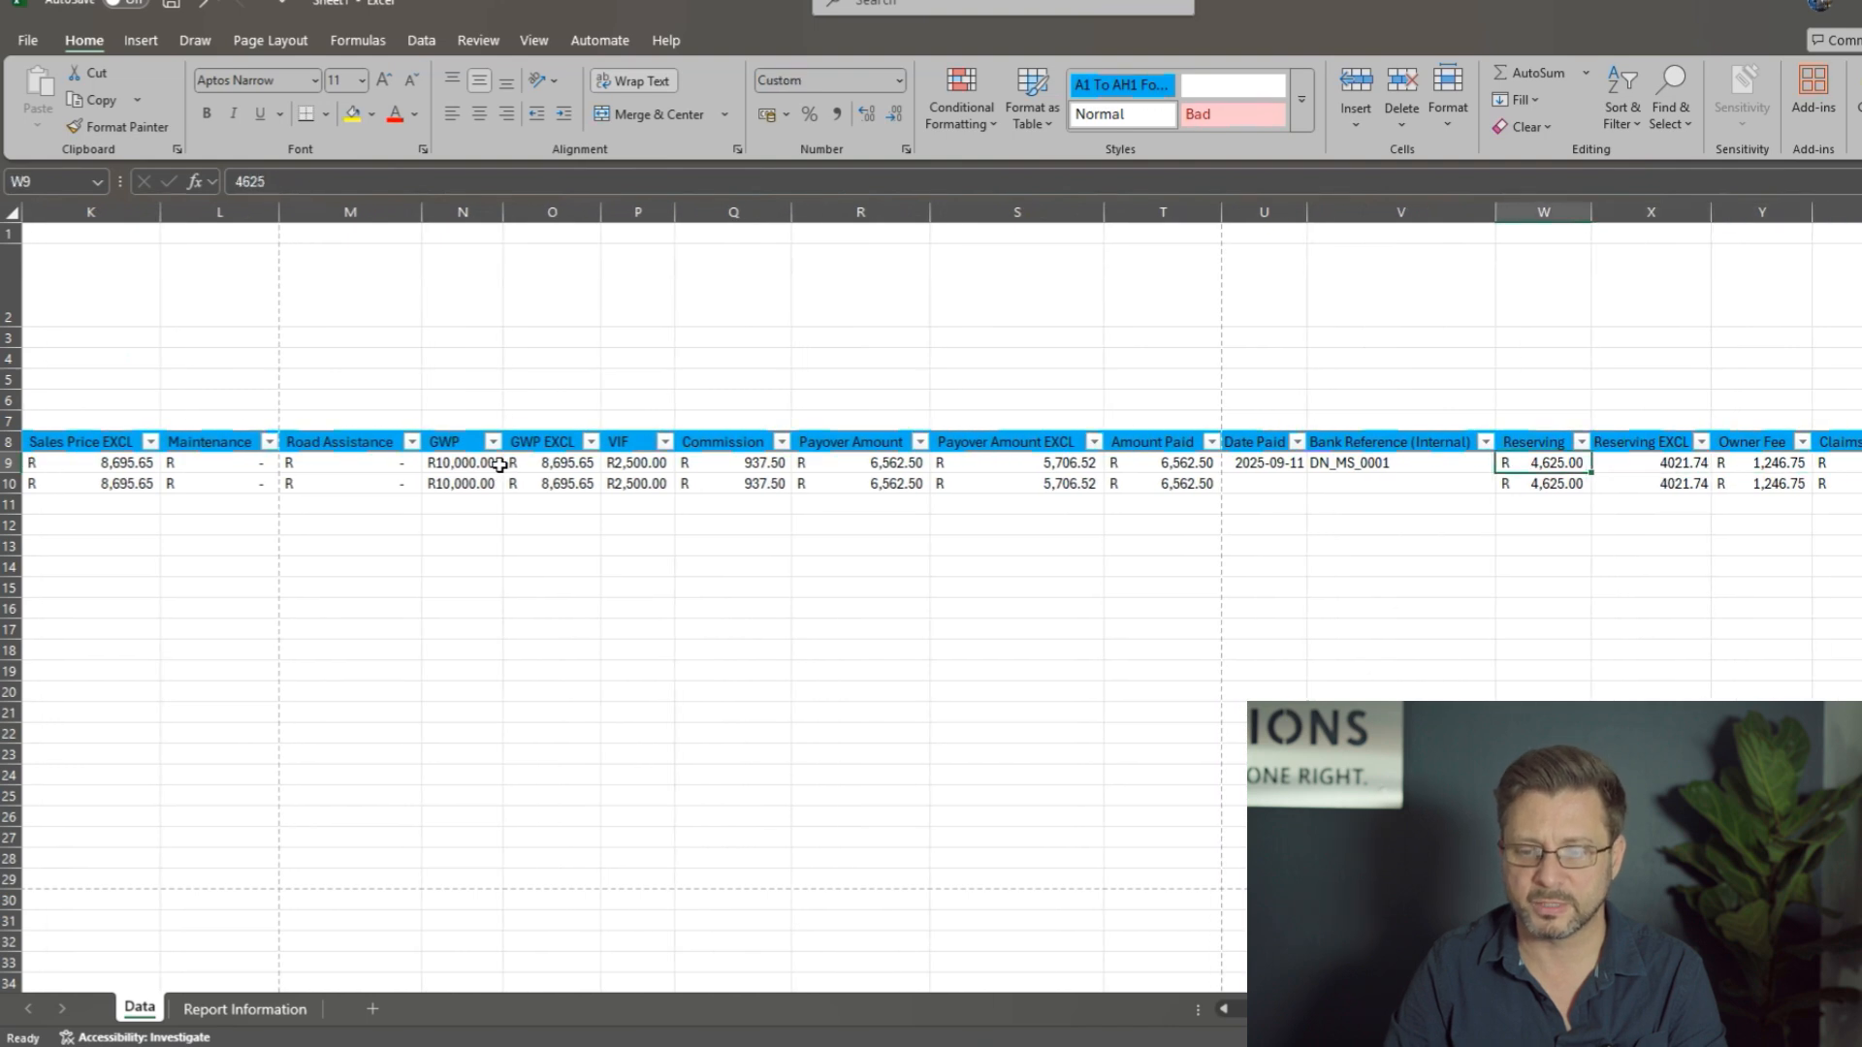
pyautogui.hotkey('shift', 'Right')
# Step: Review the totals row back to the VIF and GWP EXCL columns and return to the sales price
pyautogui.press('Left')
pyautogui.press('Left')
pyautogui.press('Left')
pyautogui.press('Left')
pyautogui.press('Left')
pyautogui.press('Left')
pyautogui.press('Left')
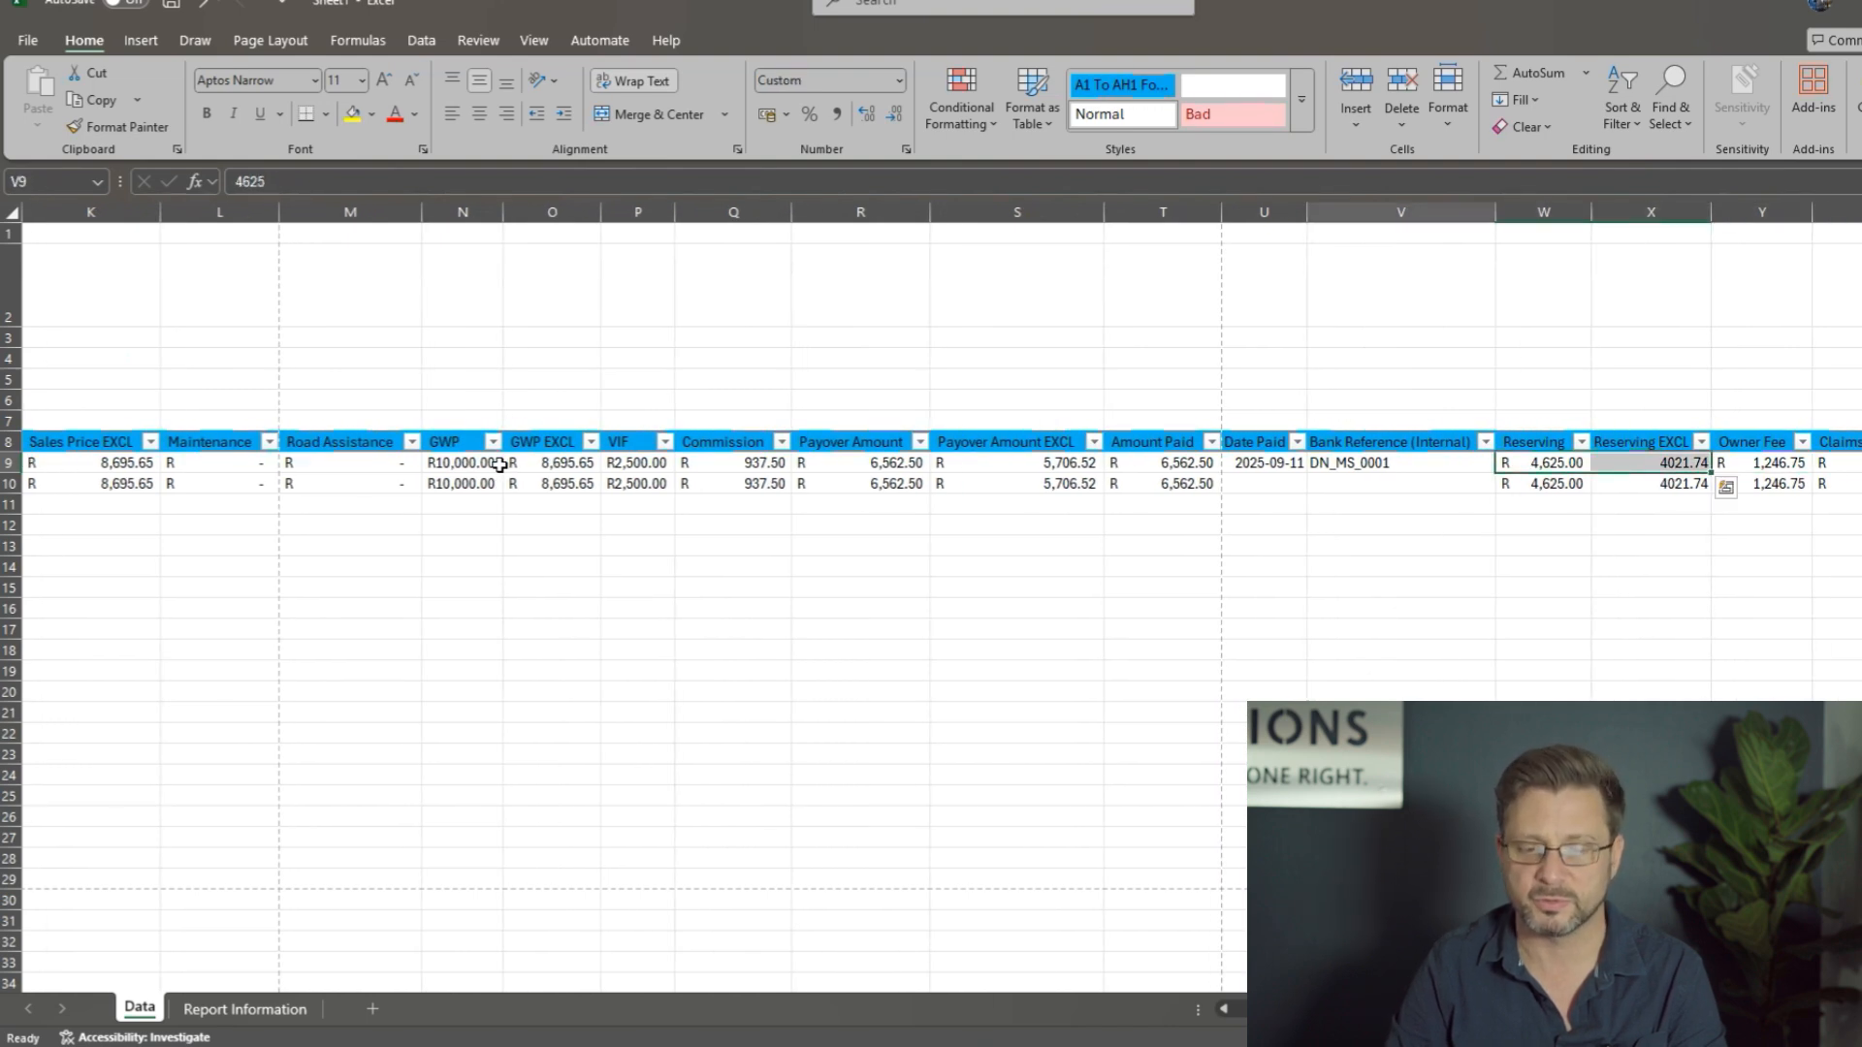
pyautogui.press('Down')
pyautogui.press('Left')
pyautogui.press('Left')
pyautogui.press('Left')
pyautogui.press('Left')
pyautogui.press('Left')
pyautogui.press('Left')
pyautogui.press('Left')
pyautogui.press('Left')
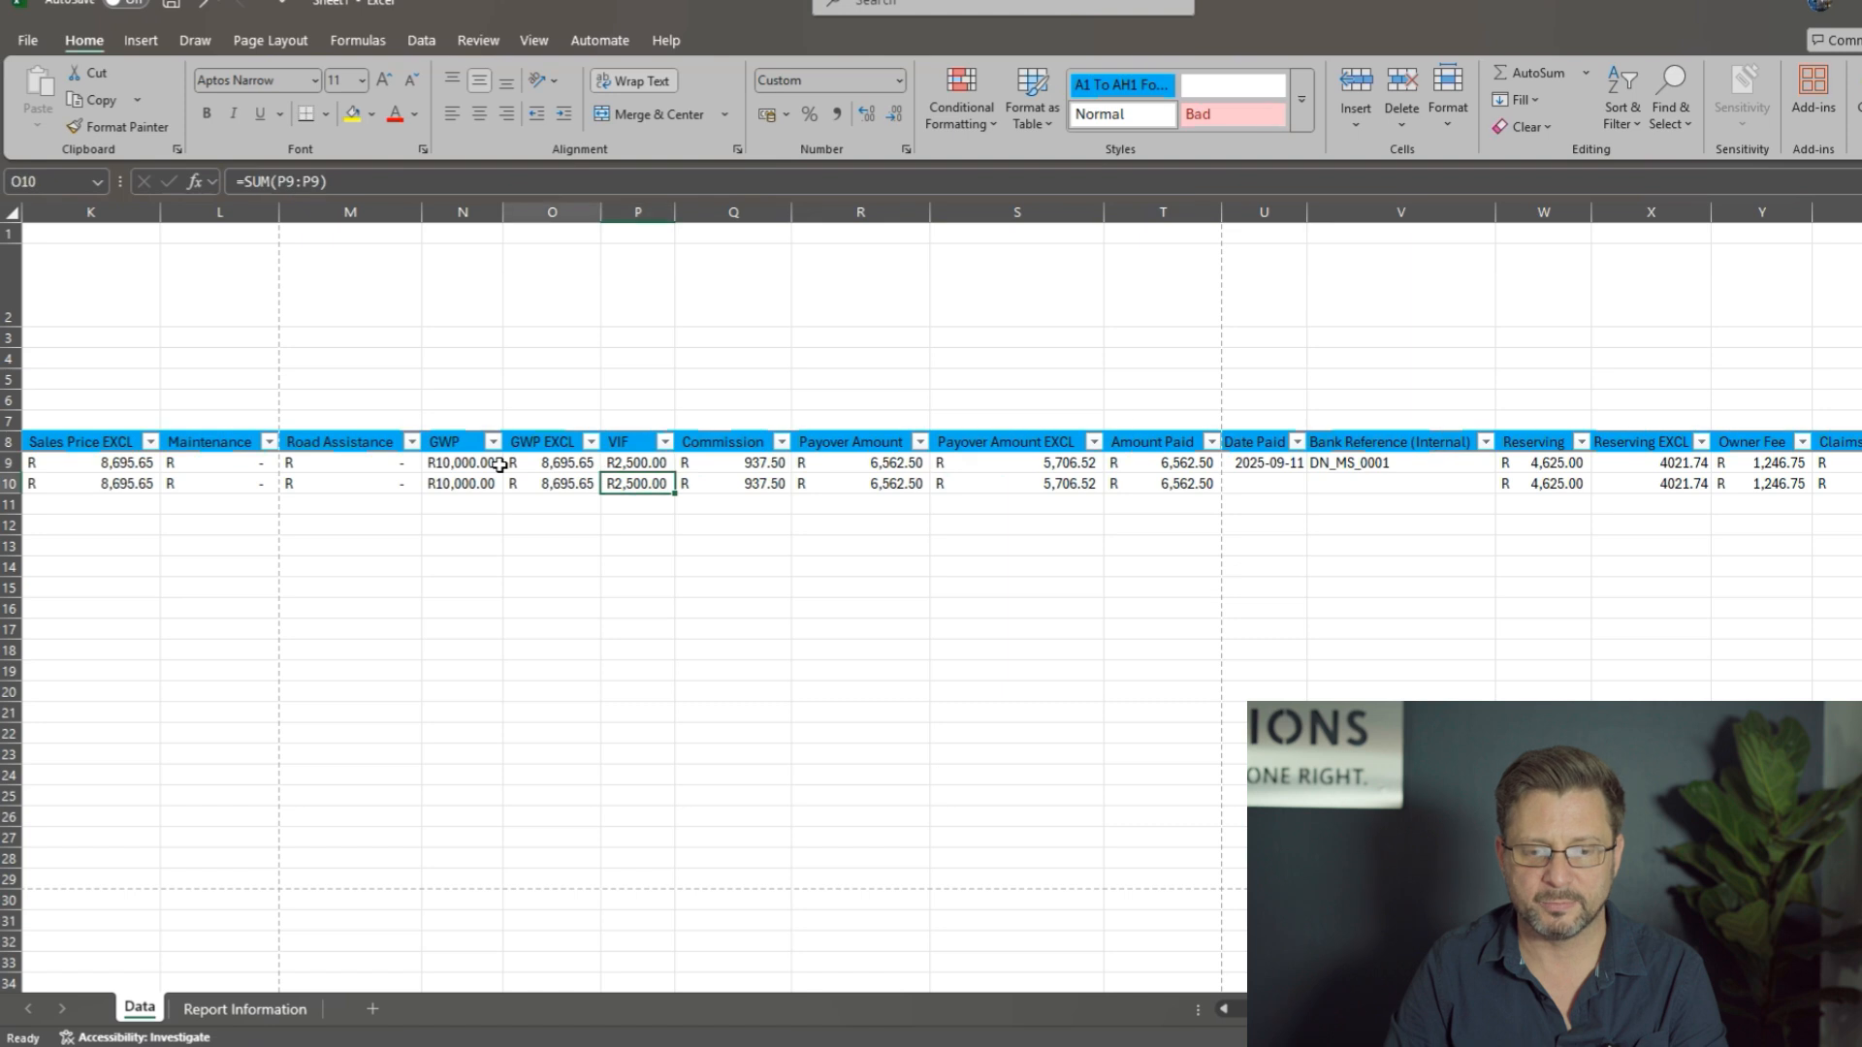
pyautogui.press('Right')
pyautogui.press('Right')
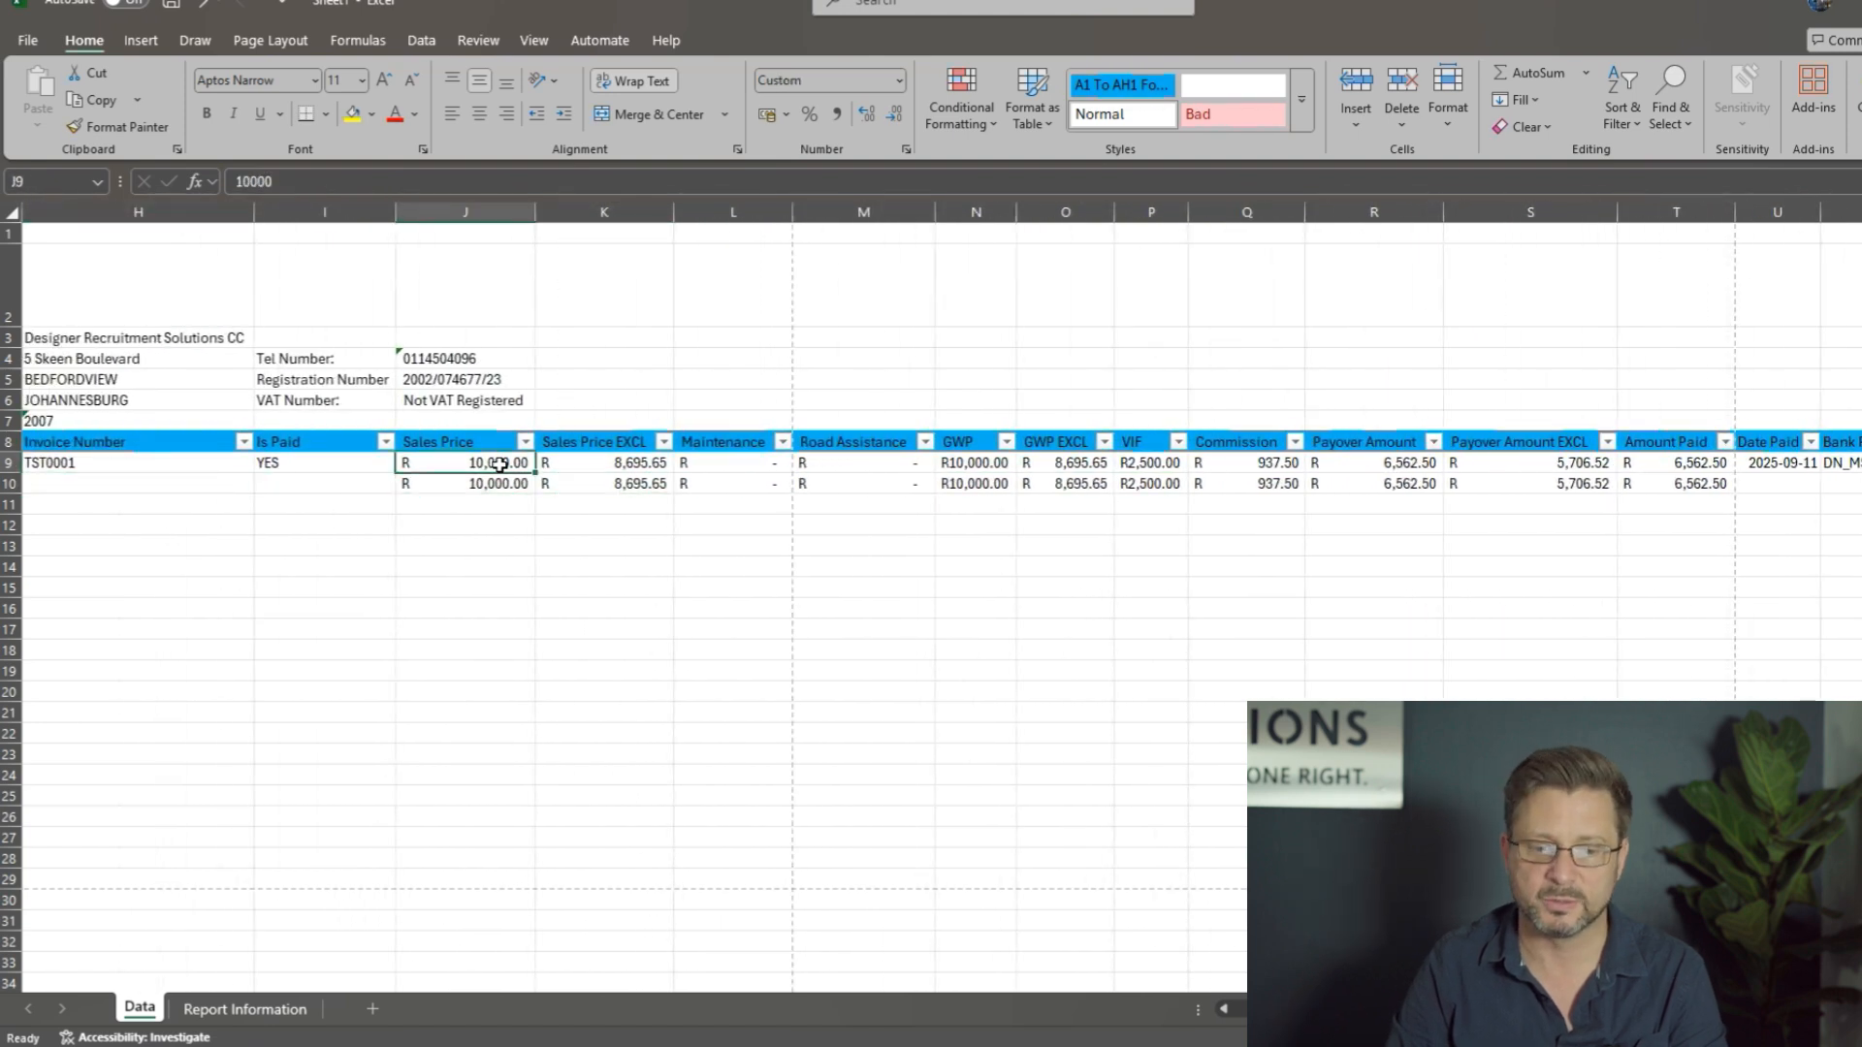
# Step: Move from the sales price to the GWP total and inspect its sum formula in N10
pyautogui.press('Right')
pyautogui.press('Right')
pyautogui.press('Right')
pyautogui.press('Right')
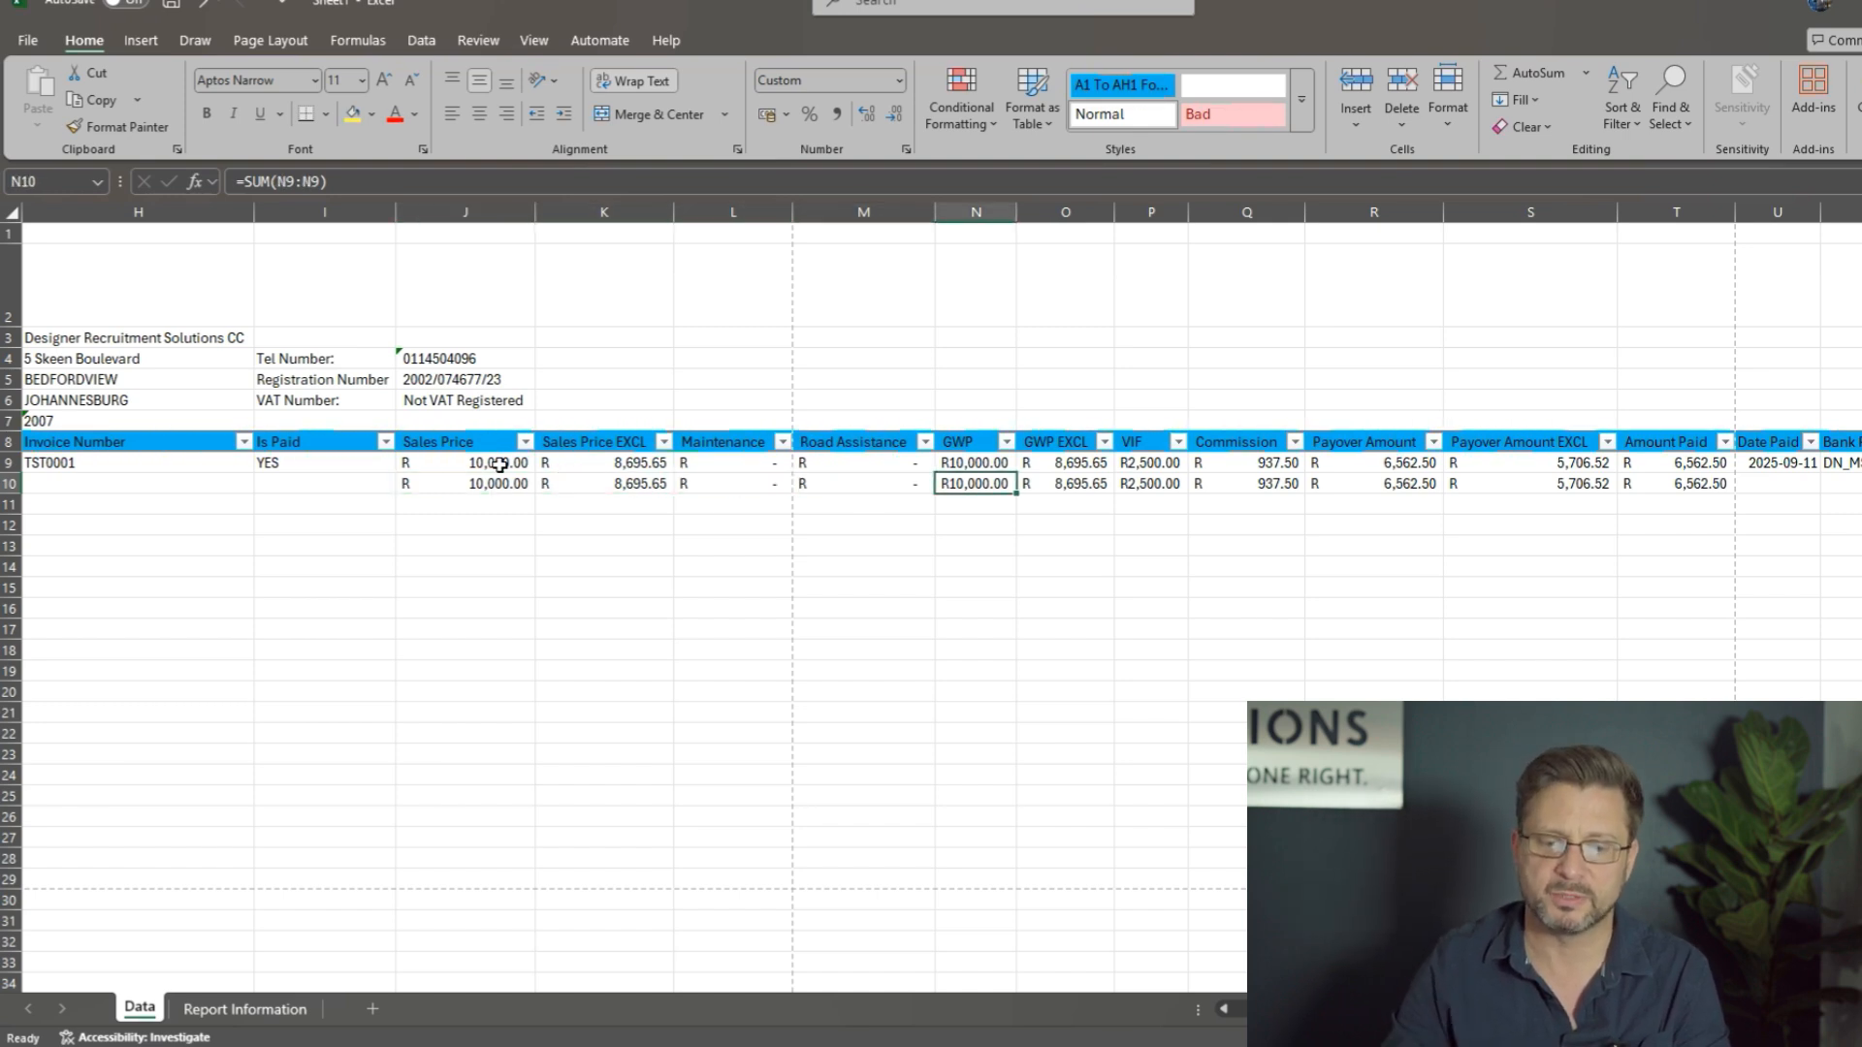
pyautogui.press('F2')
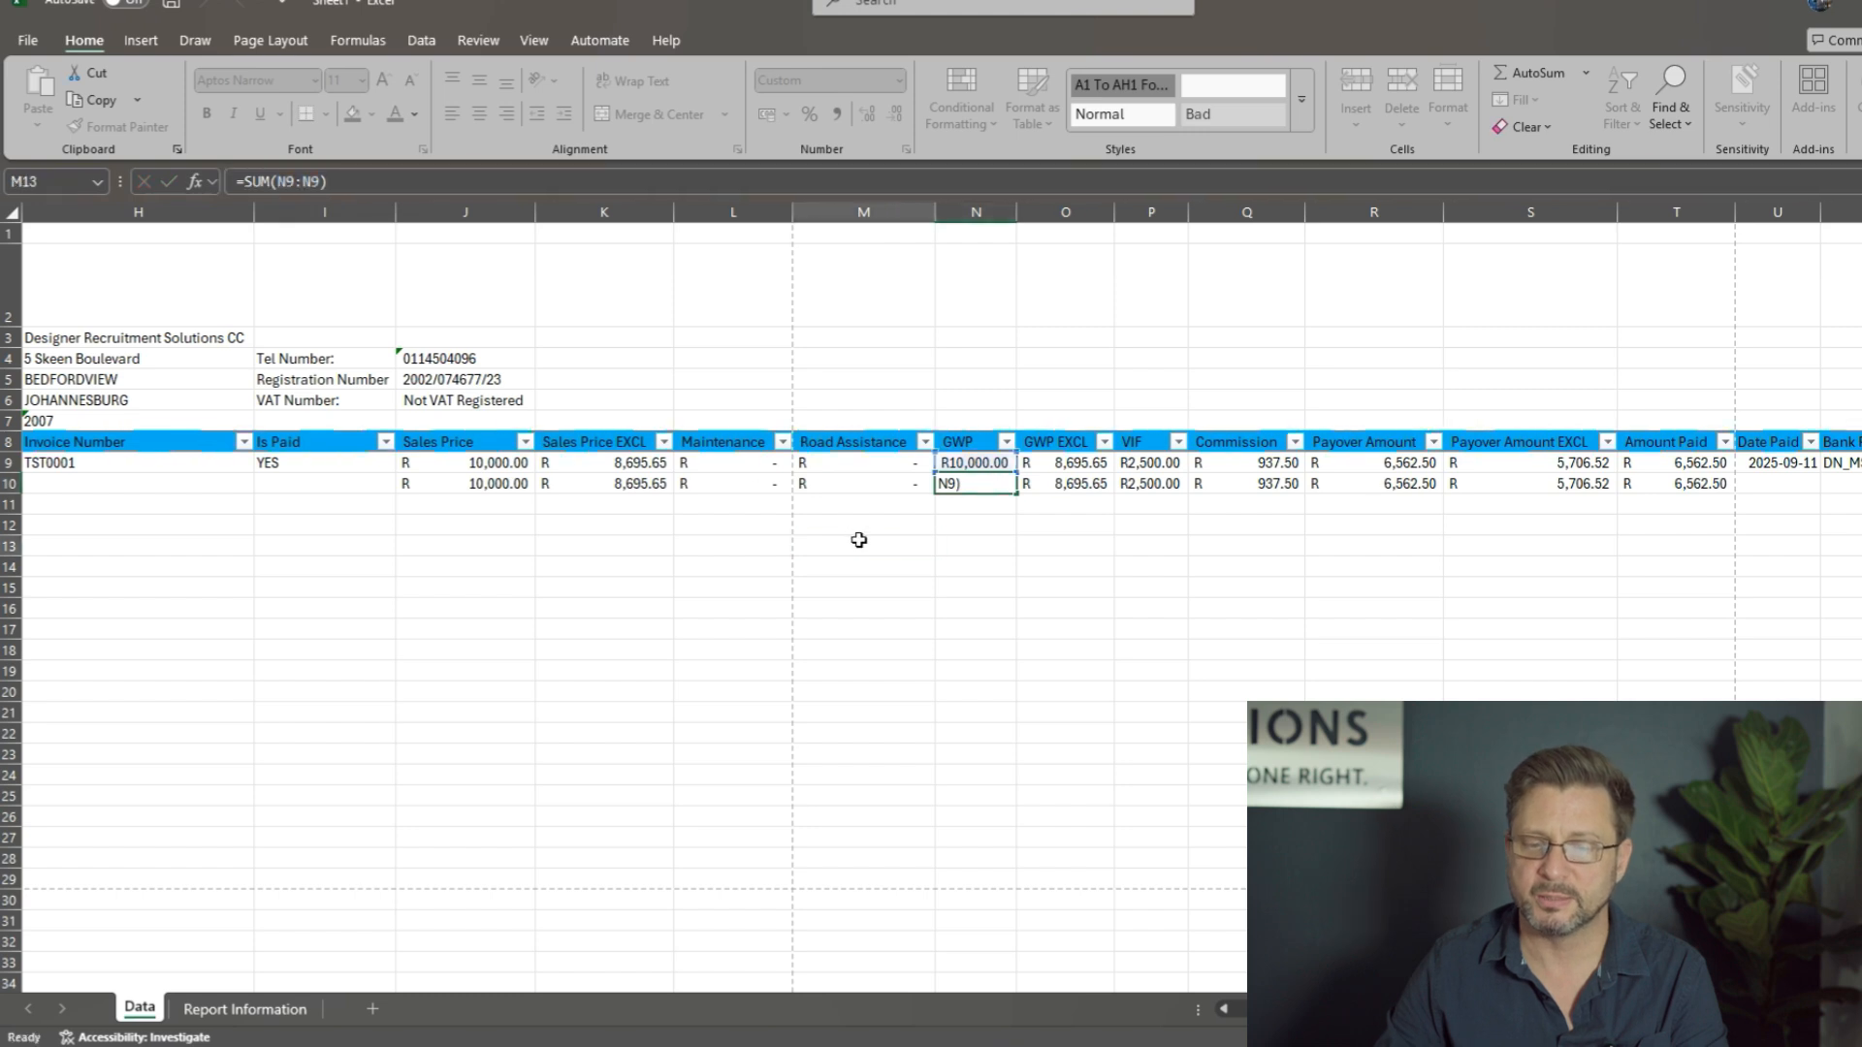
pyautogui.press('Tab')
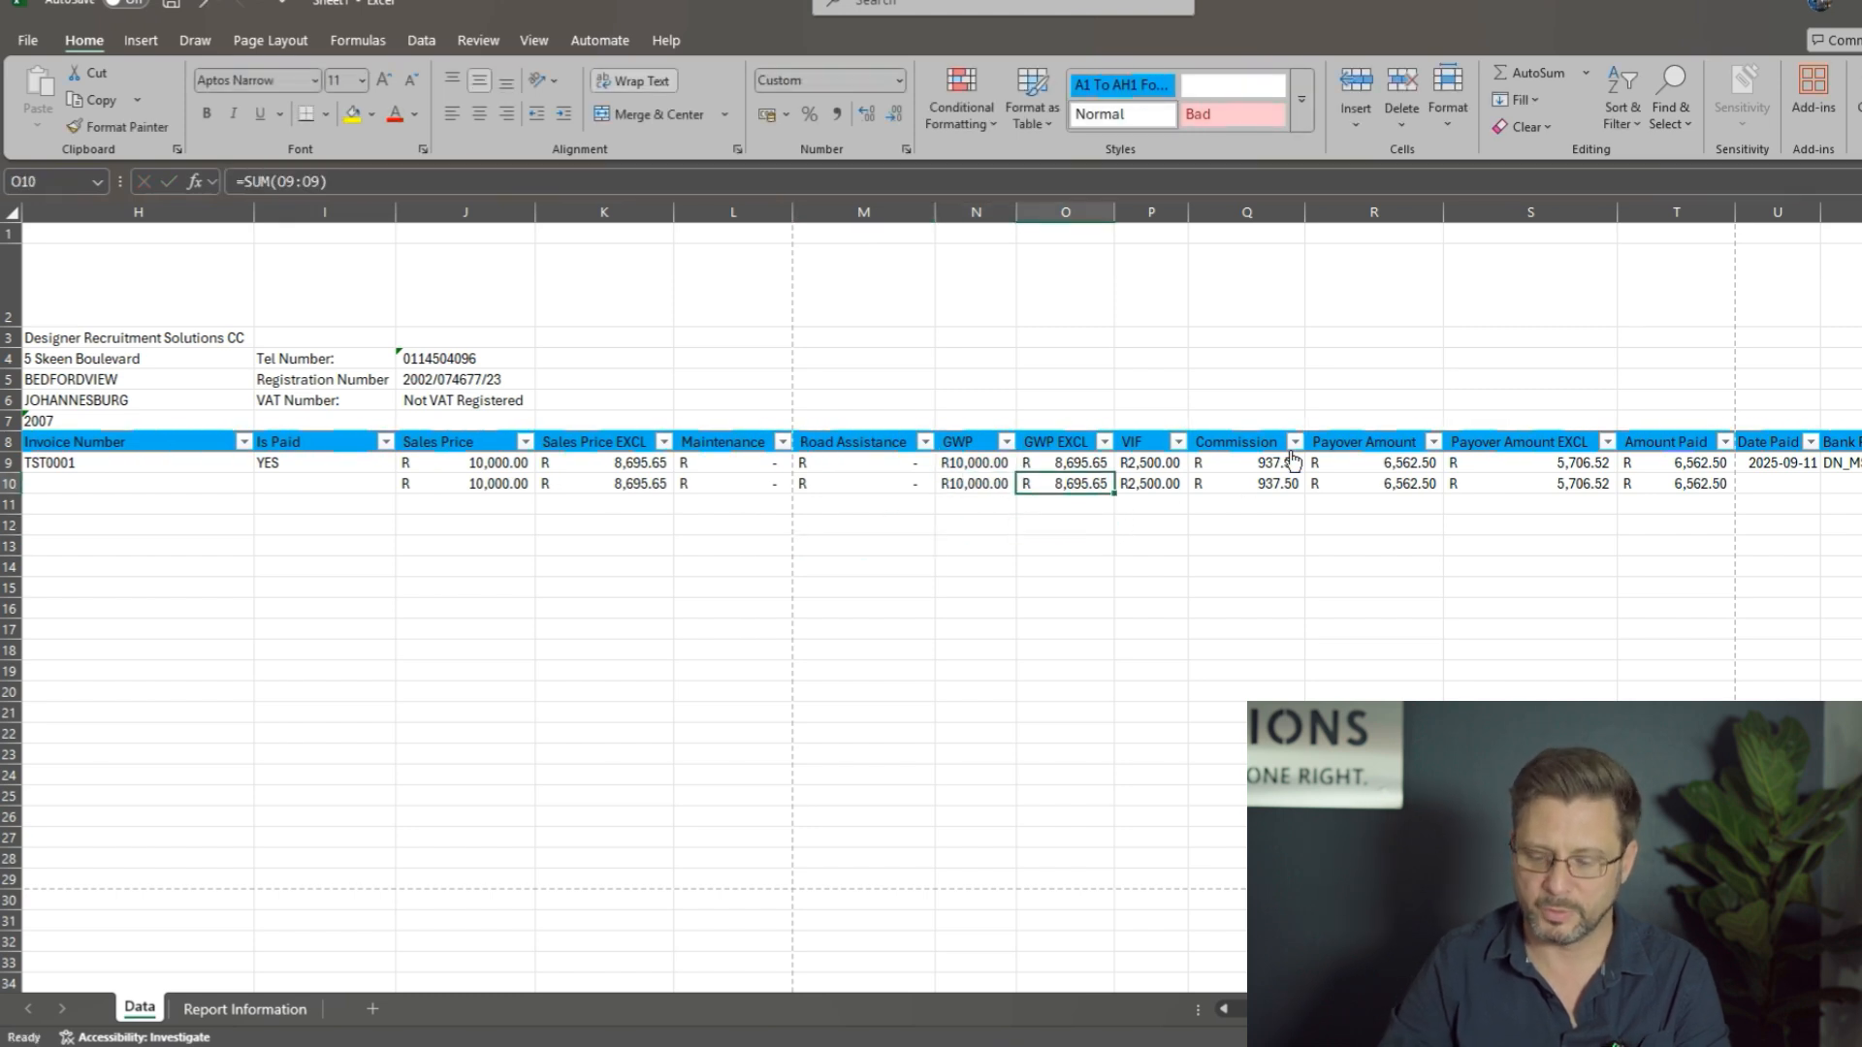
# Step: Check the VIF, commission and payover totals, ending on the Total Reclamation from Insurer heading
pyautogui.press('Right')
pyautogui.press('Right')
pyautogui.press('Right')
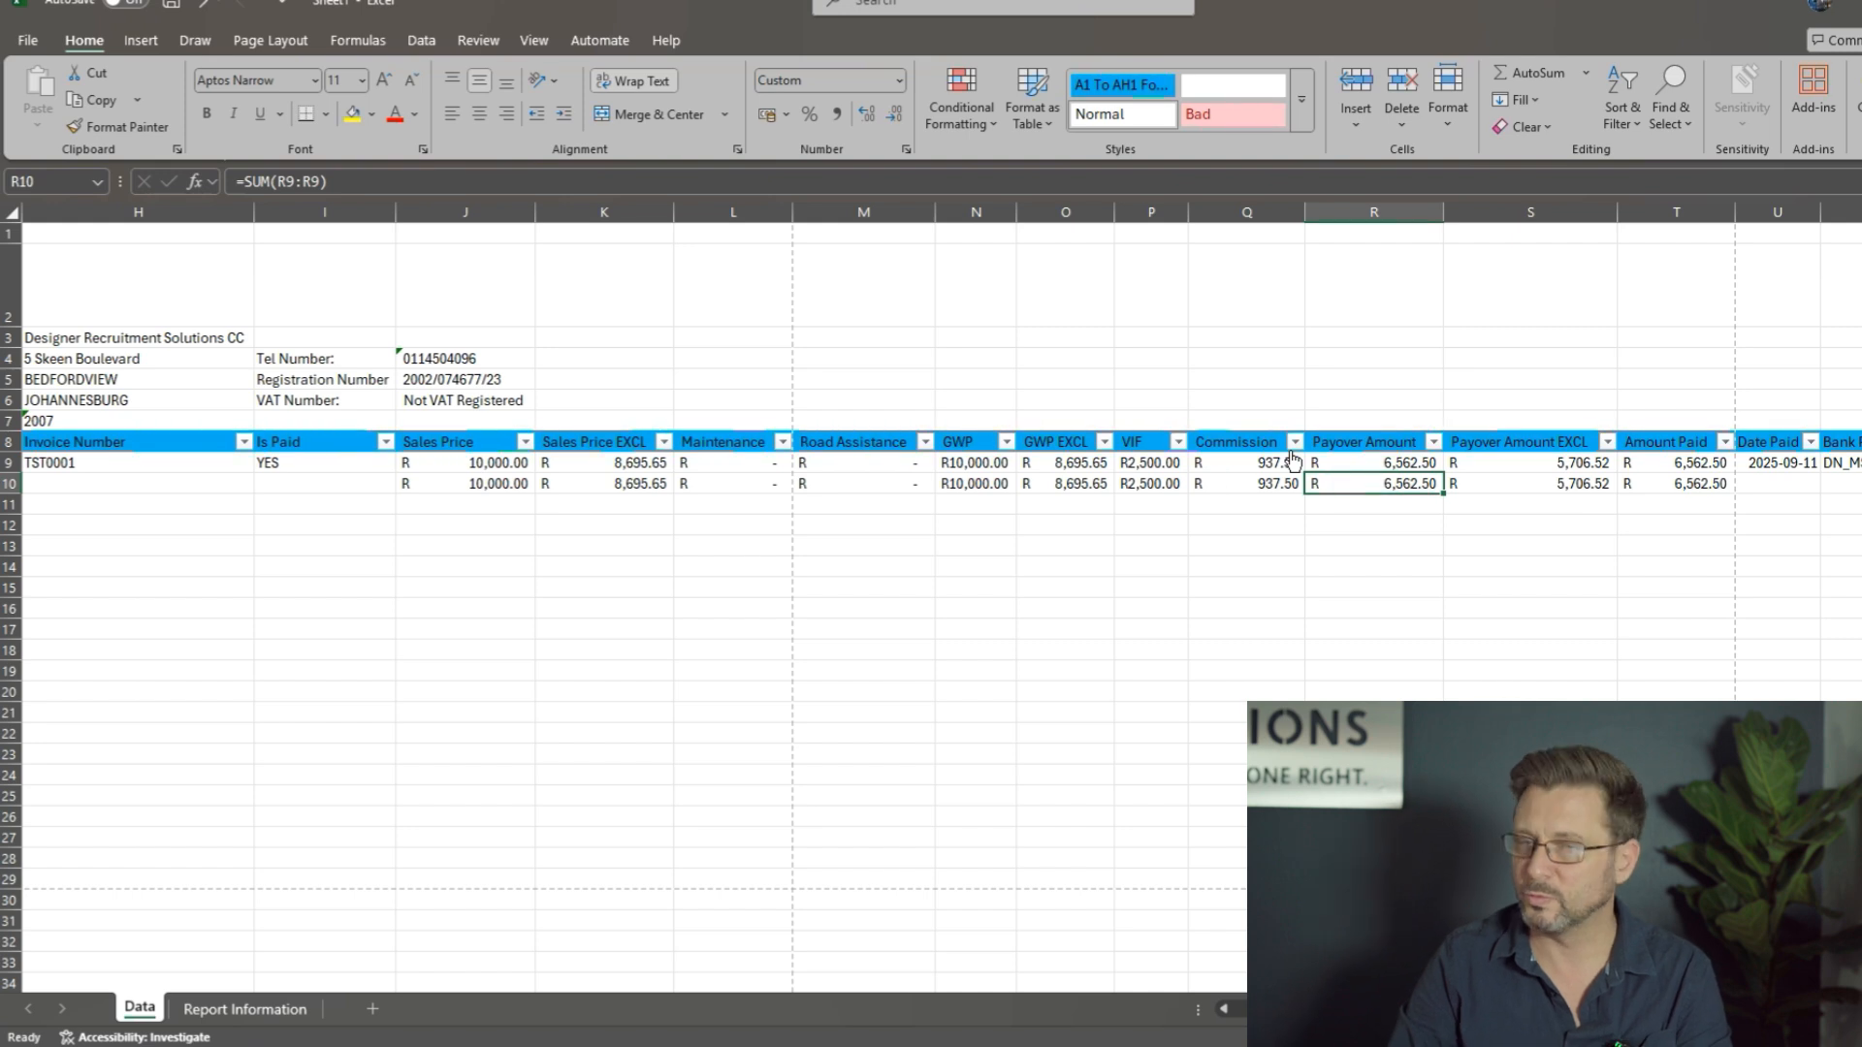
pyautogui.hotkey('ctrl', 'Left')
pyautogui.hotkey('ctrl', 'Left')
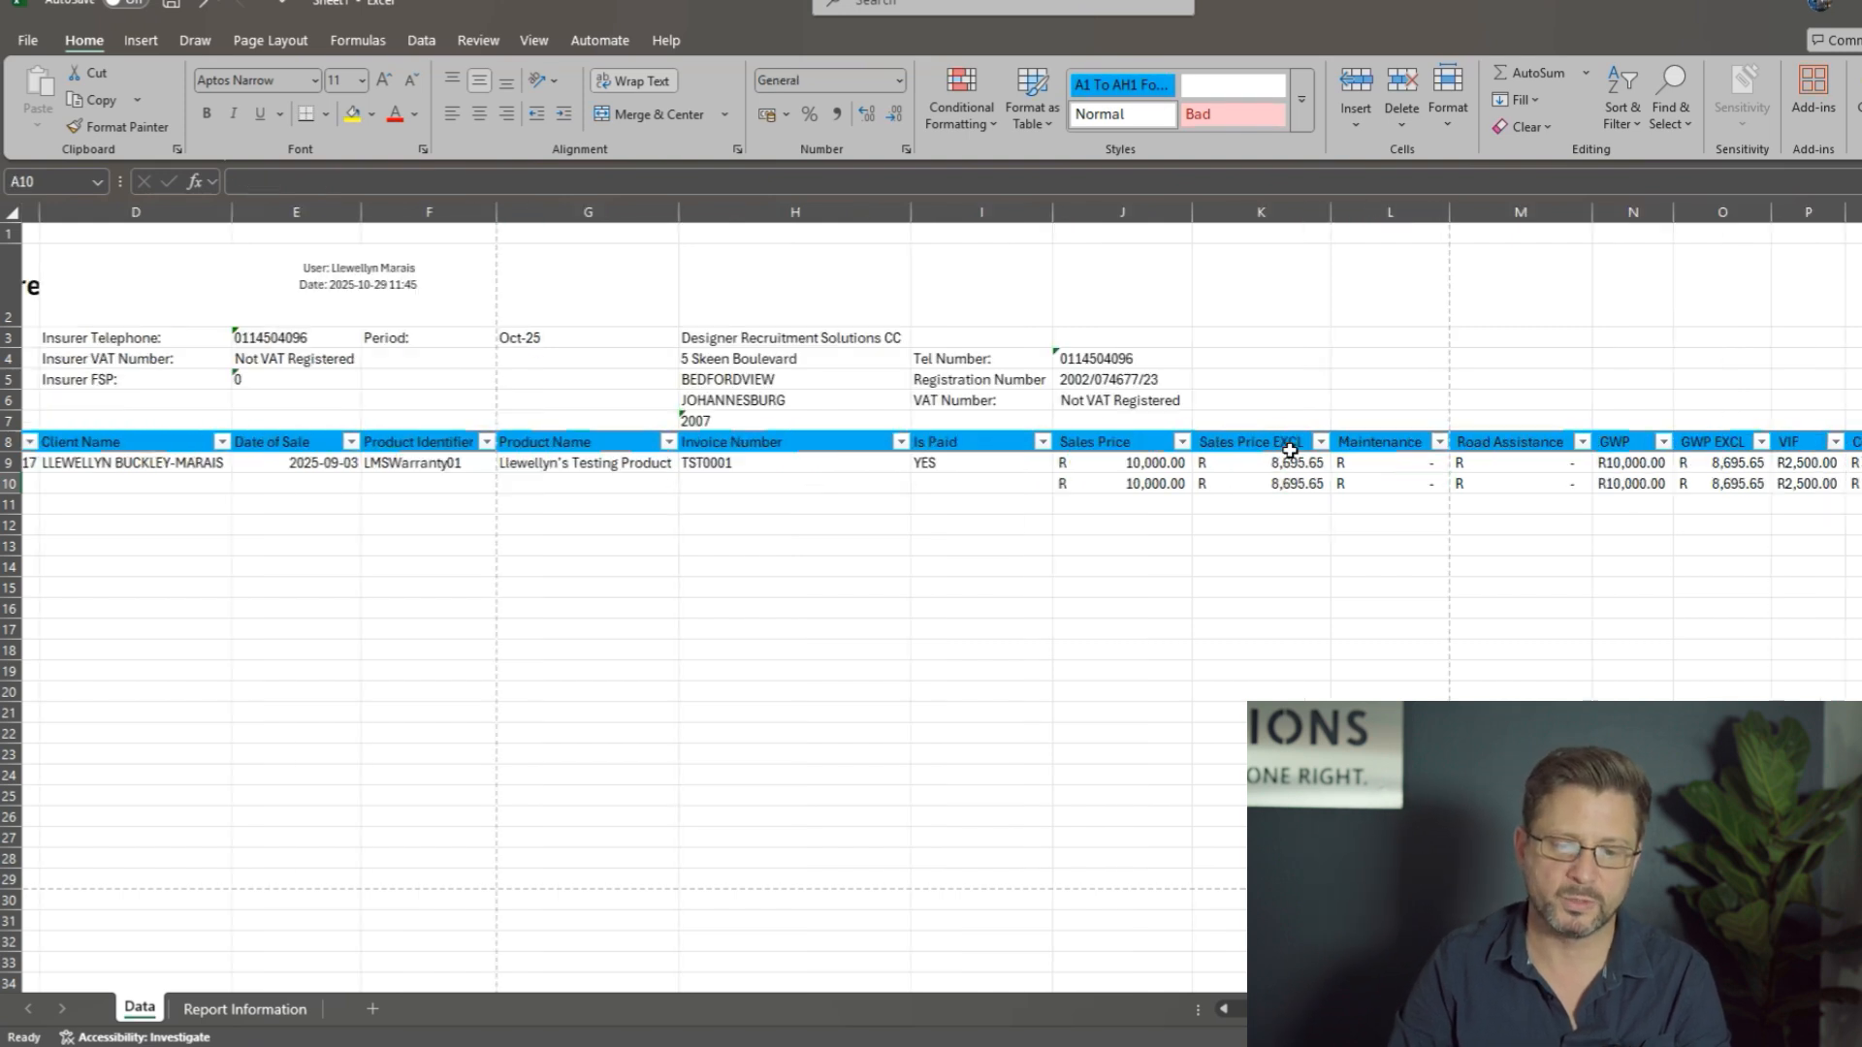
pyautogui.press('Down')
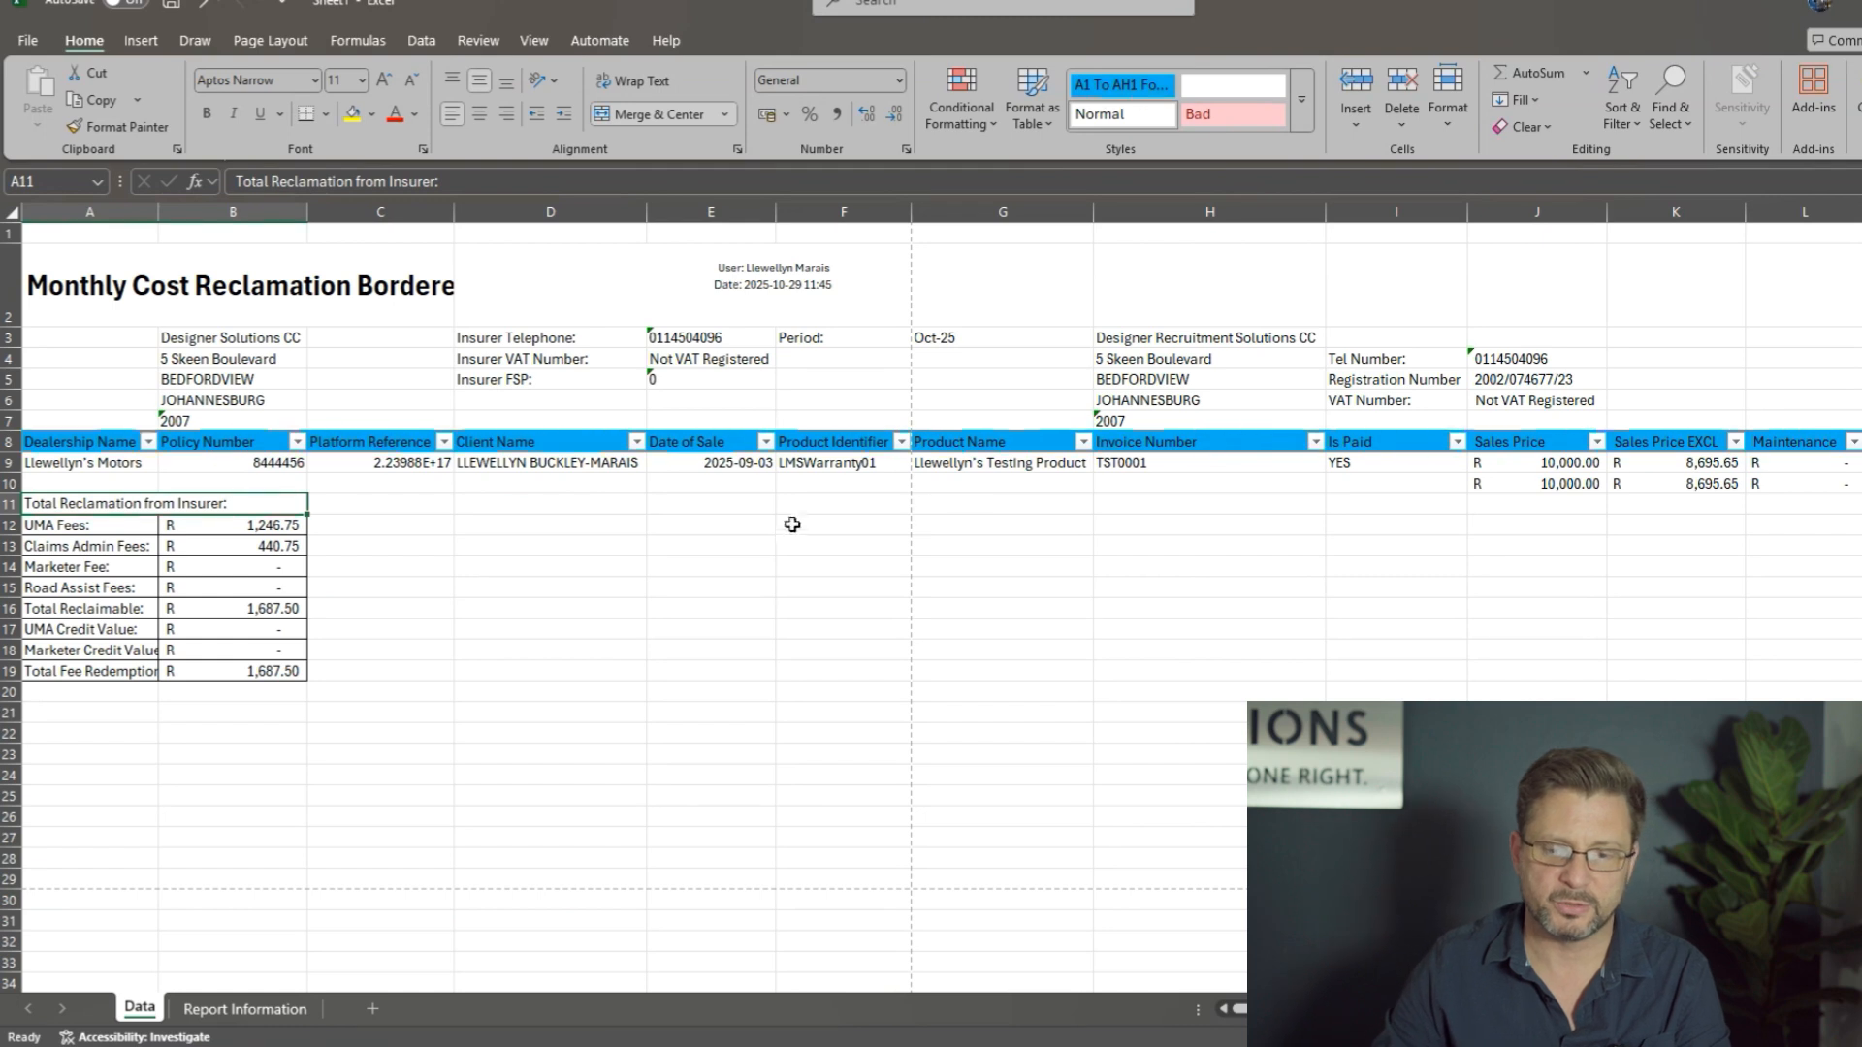
# Step: Compare the UMA, claims admin, marketer and road assist fees with the Total Reclaimable amount in the reclamation summary
pyautogui.click(284, 530)
pyautogui.click(282, 548)
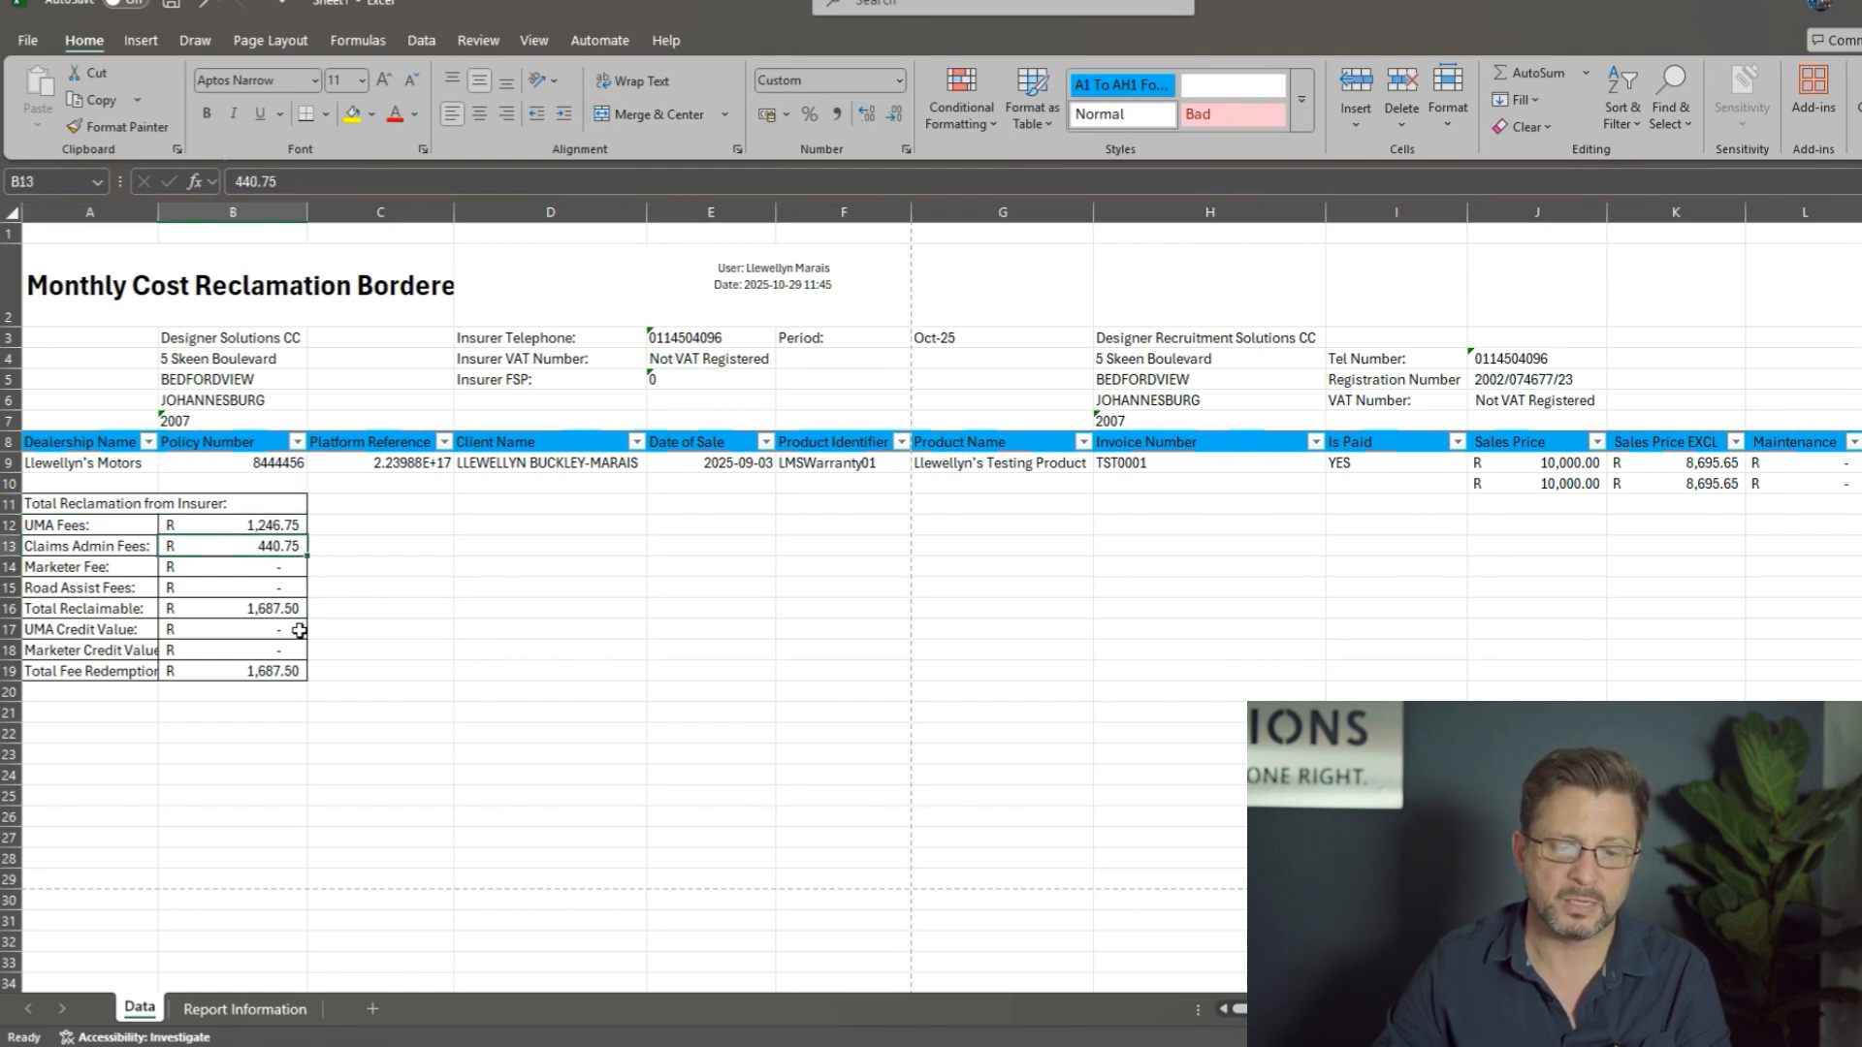
pyautogui.click(256, 607)
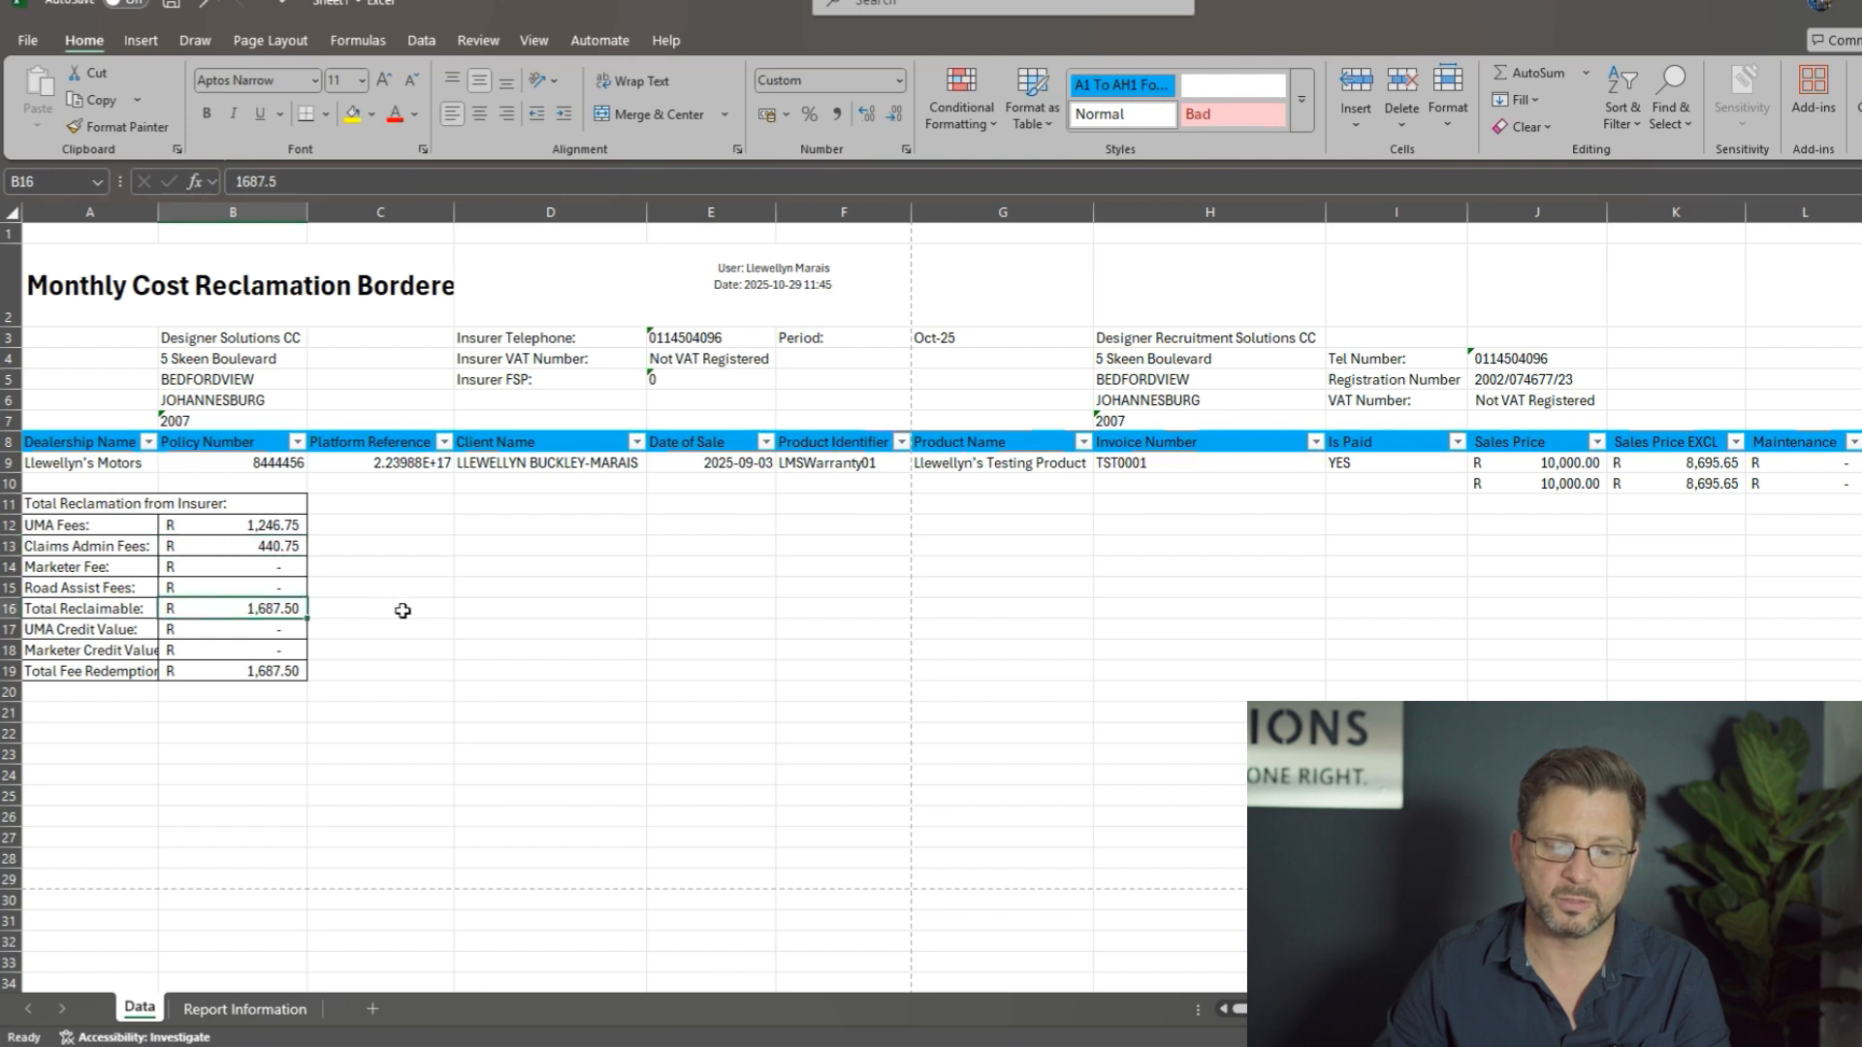
pyautogui.moveTo(272, 525); pyautogui.dragTo(267, 585)
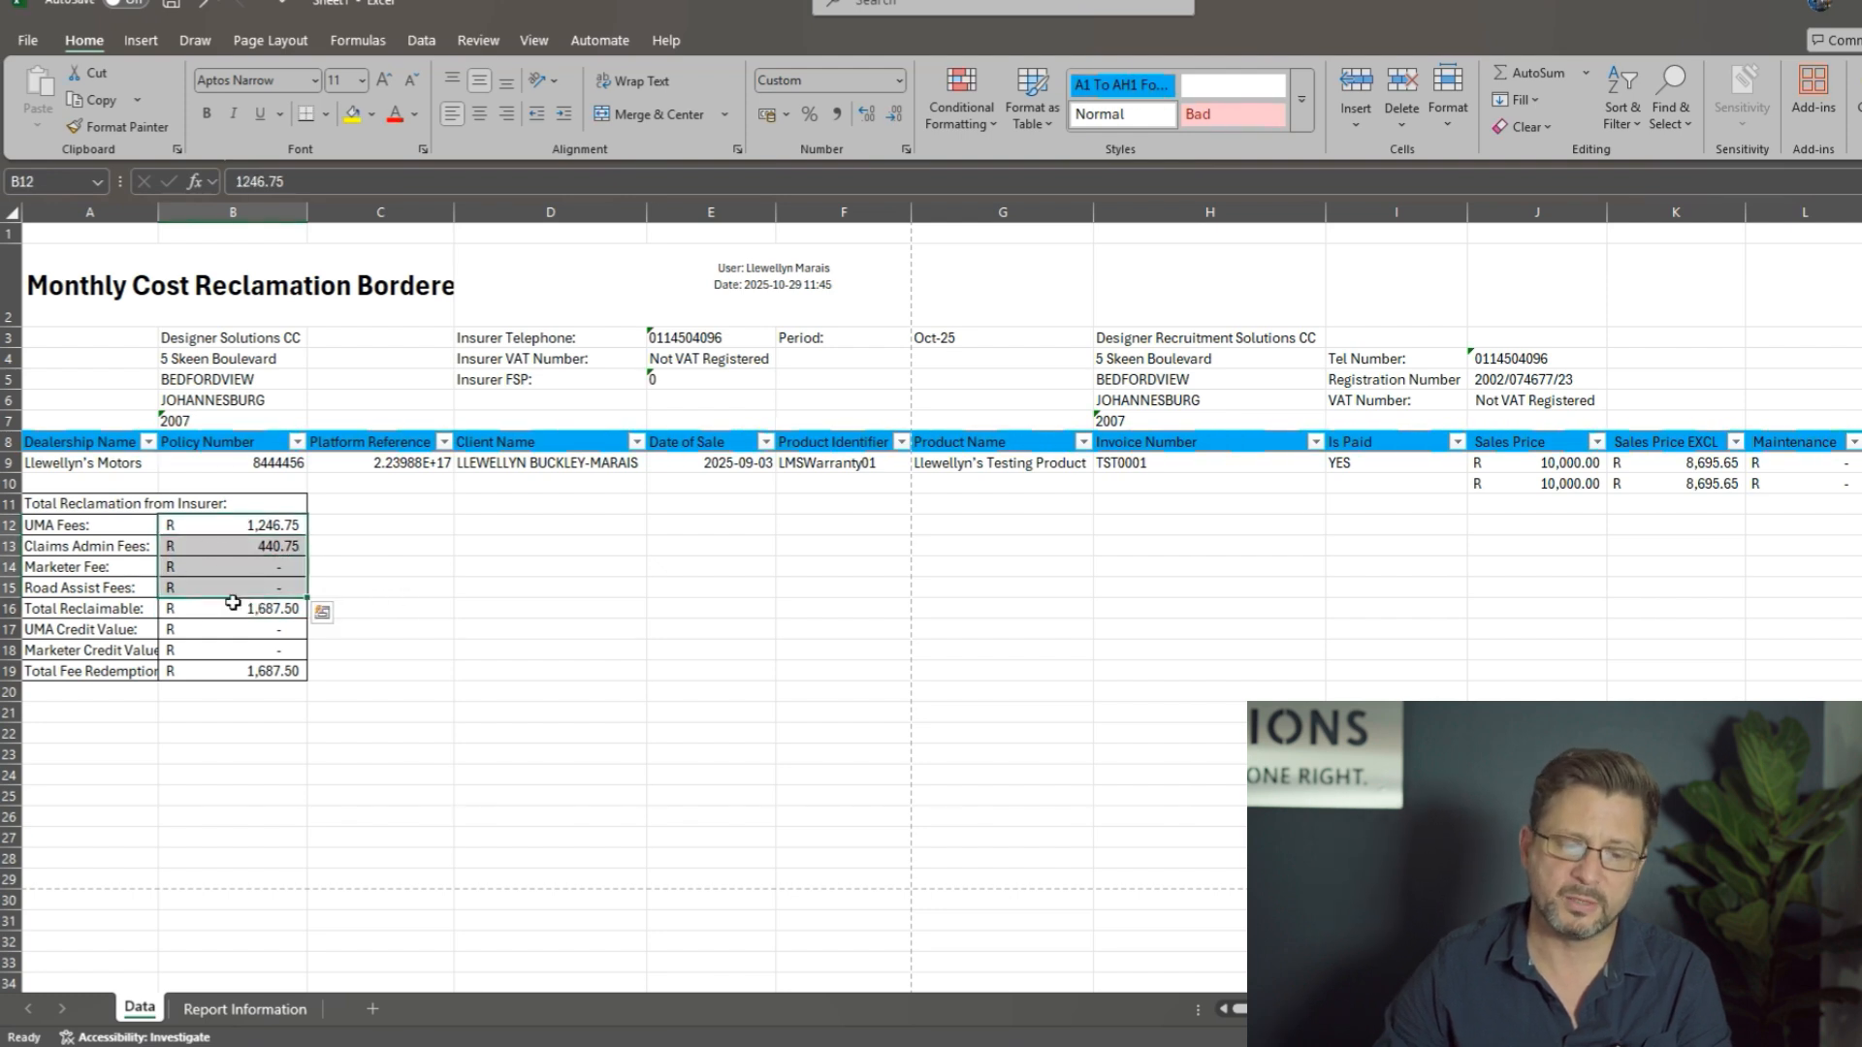
pyautogui.moveTo(252, 531); pyautogui.dragTo(251, 590)
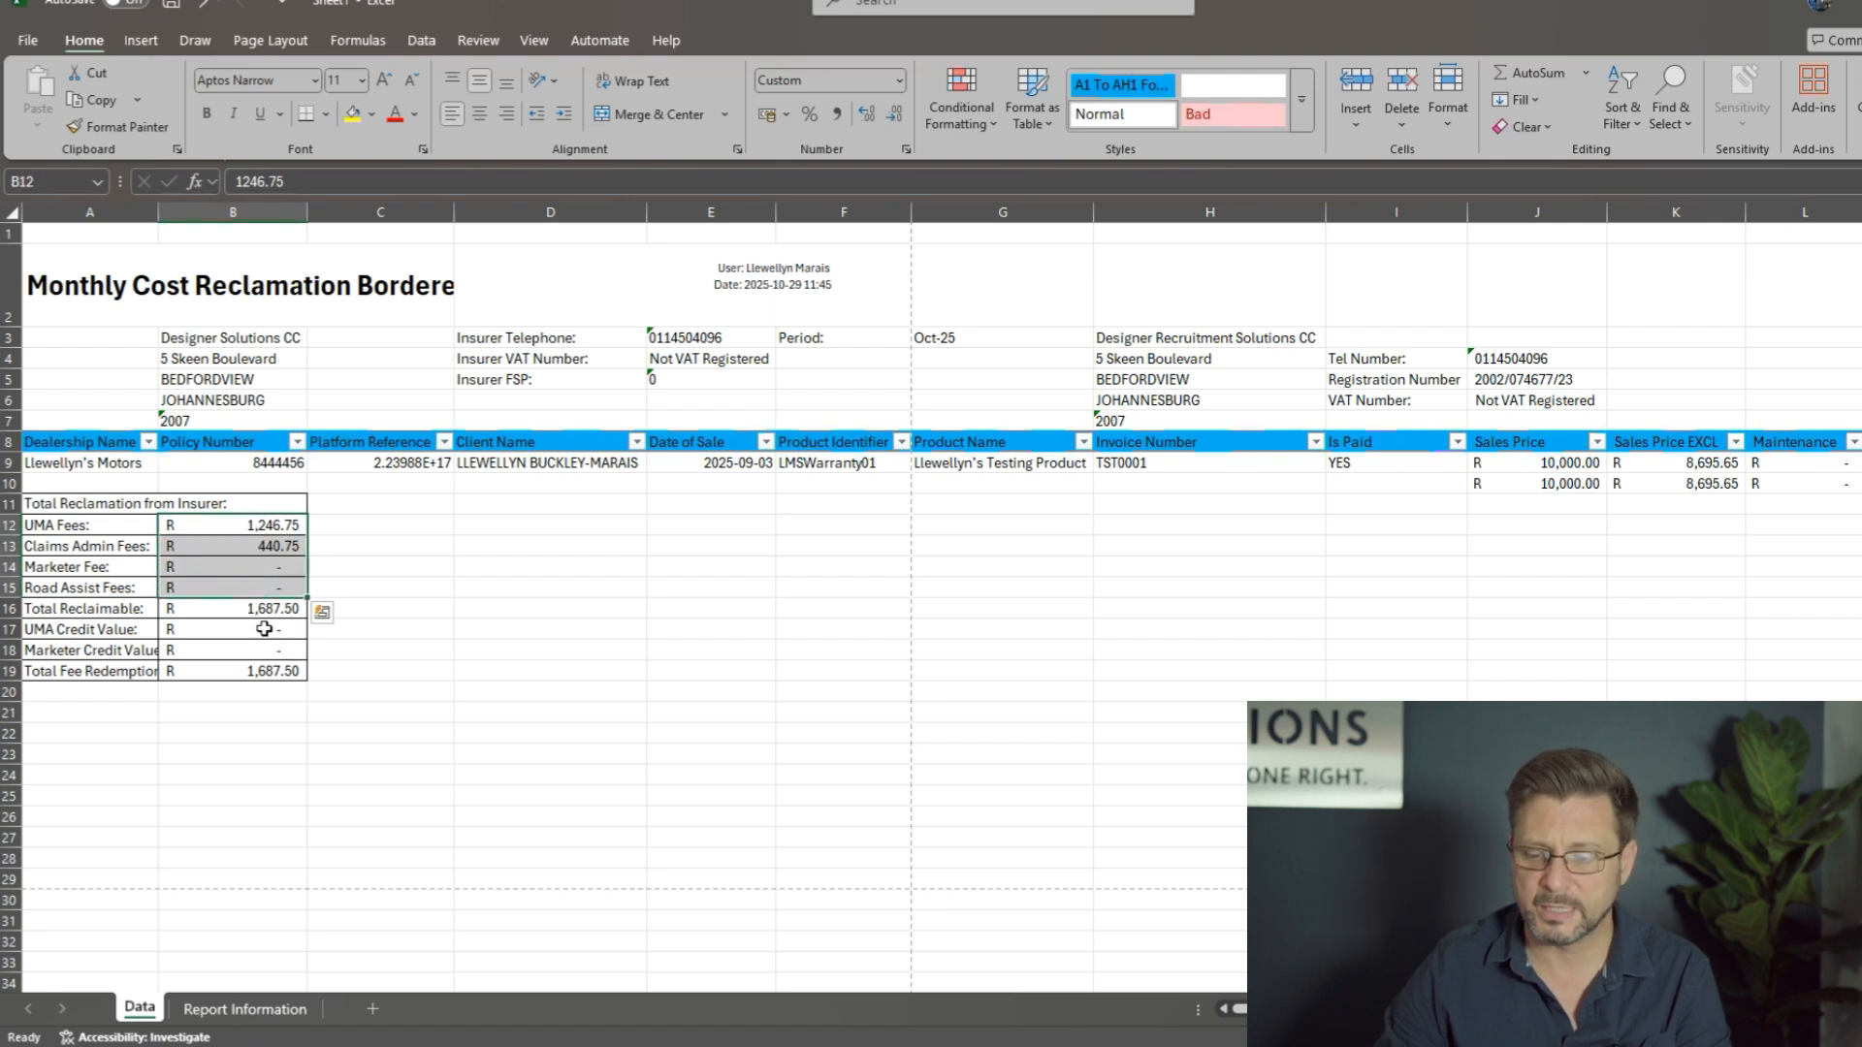
pyautogui.click(270, 610)
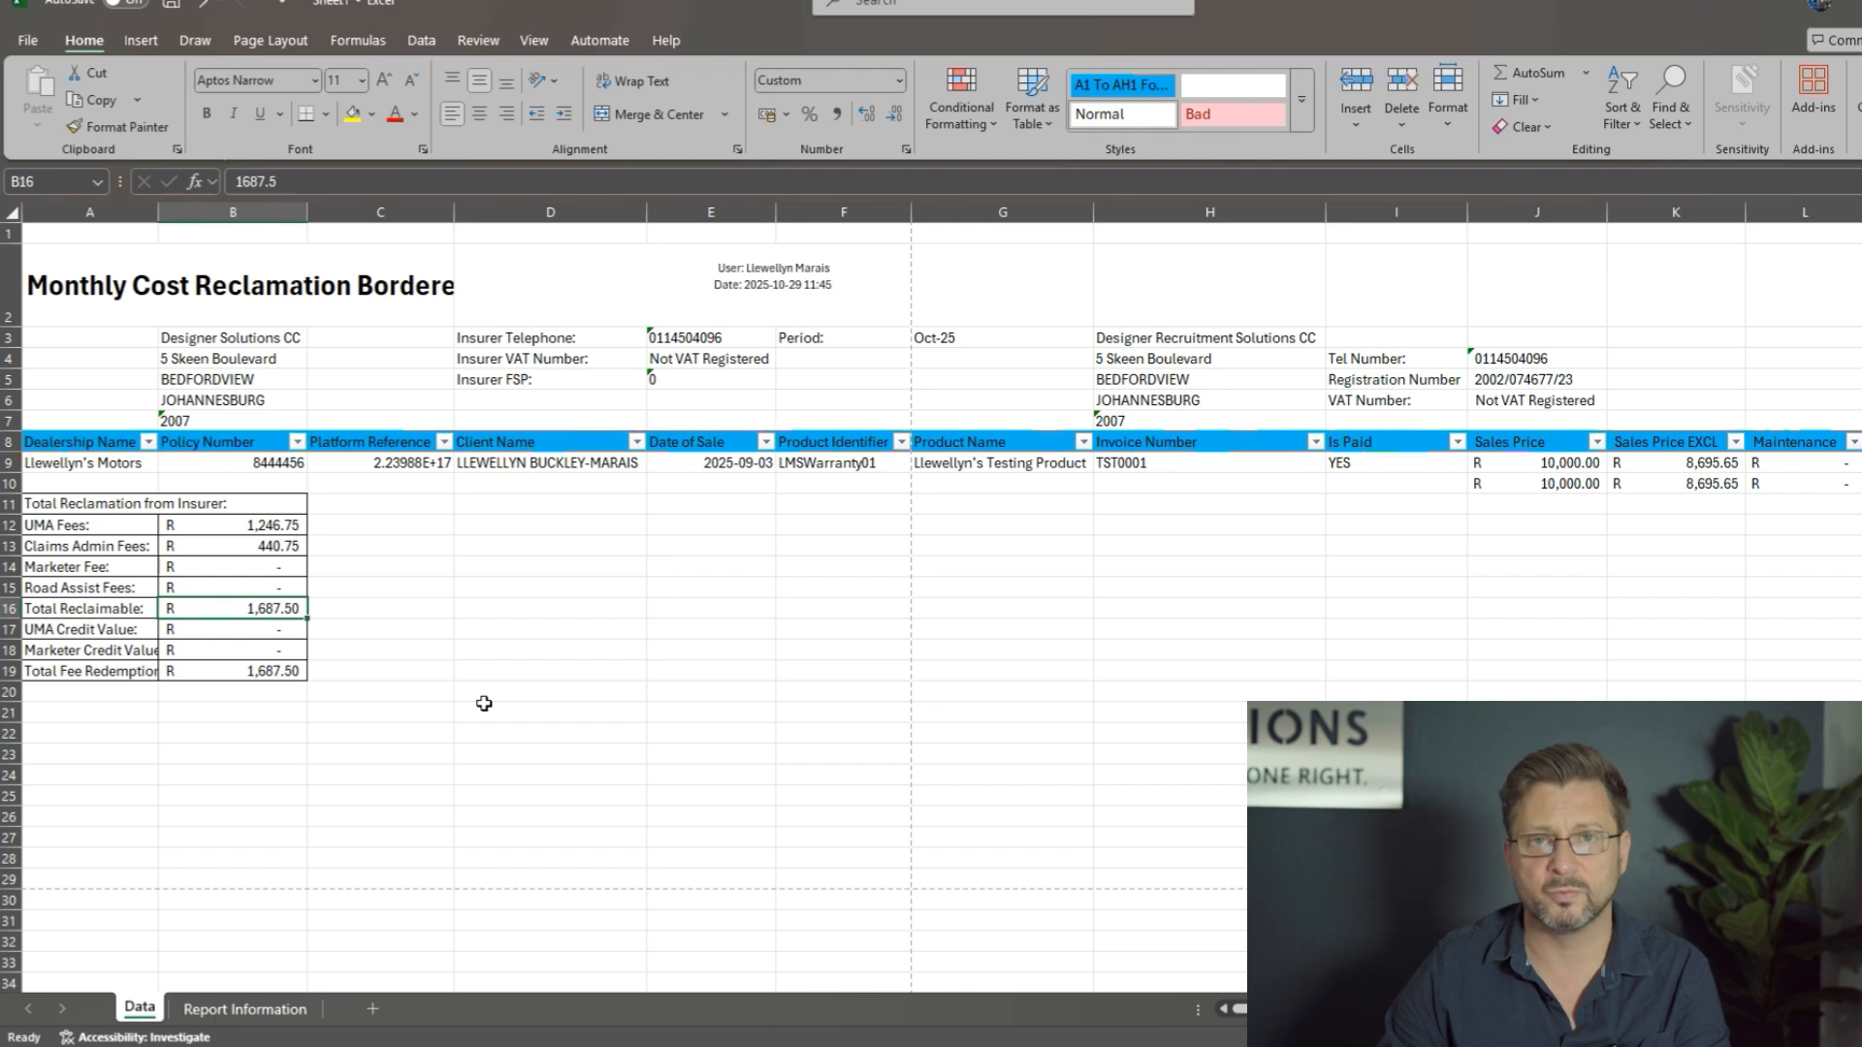
# Step: Check the UMA and Marketer credit values against Total Reclaimable and the Total Fee Redemption in the summary
pyautogui.click(255, 635)
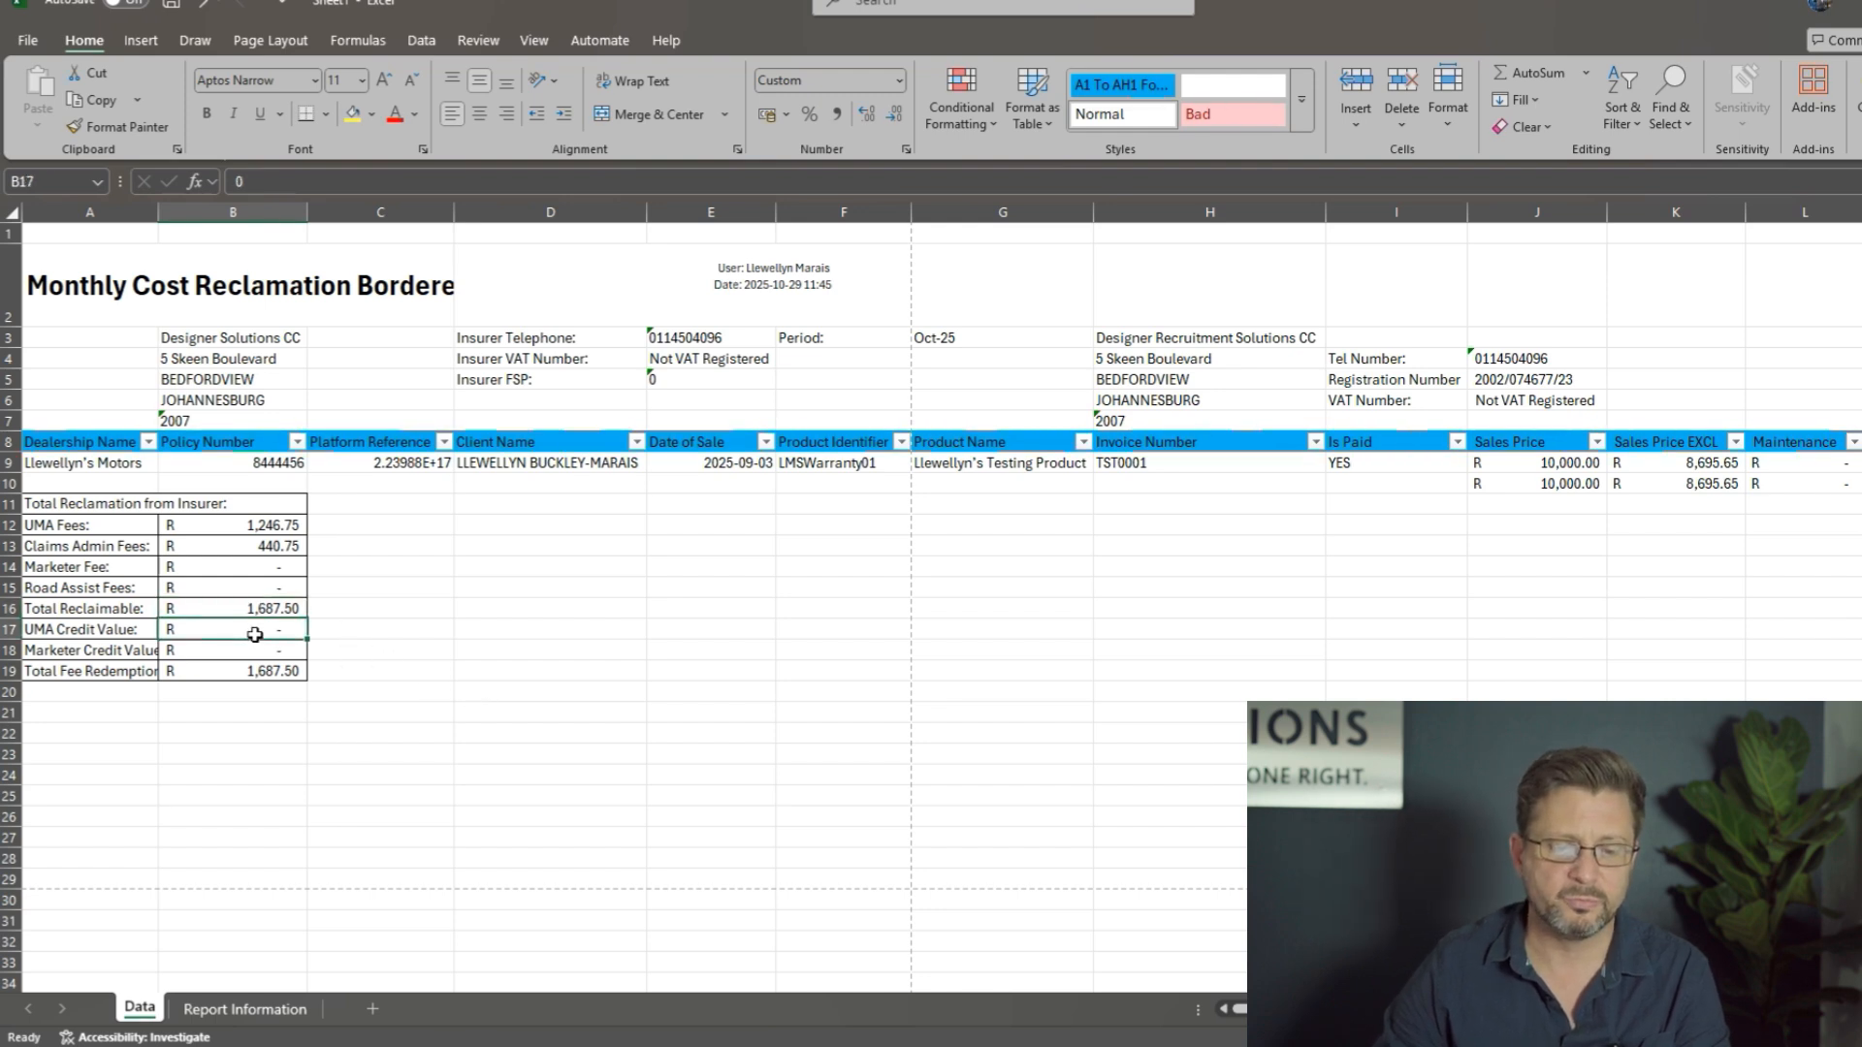
pyautogui.moveTo(255, 635); pyautogui.dragTo(253, 649)
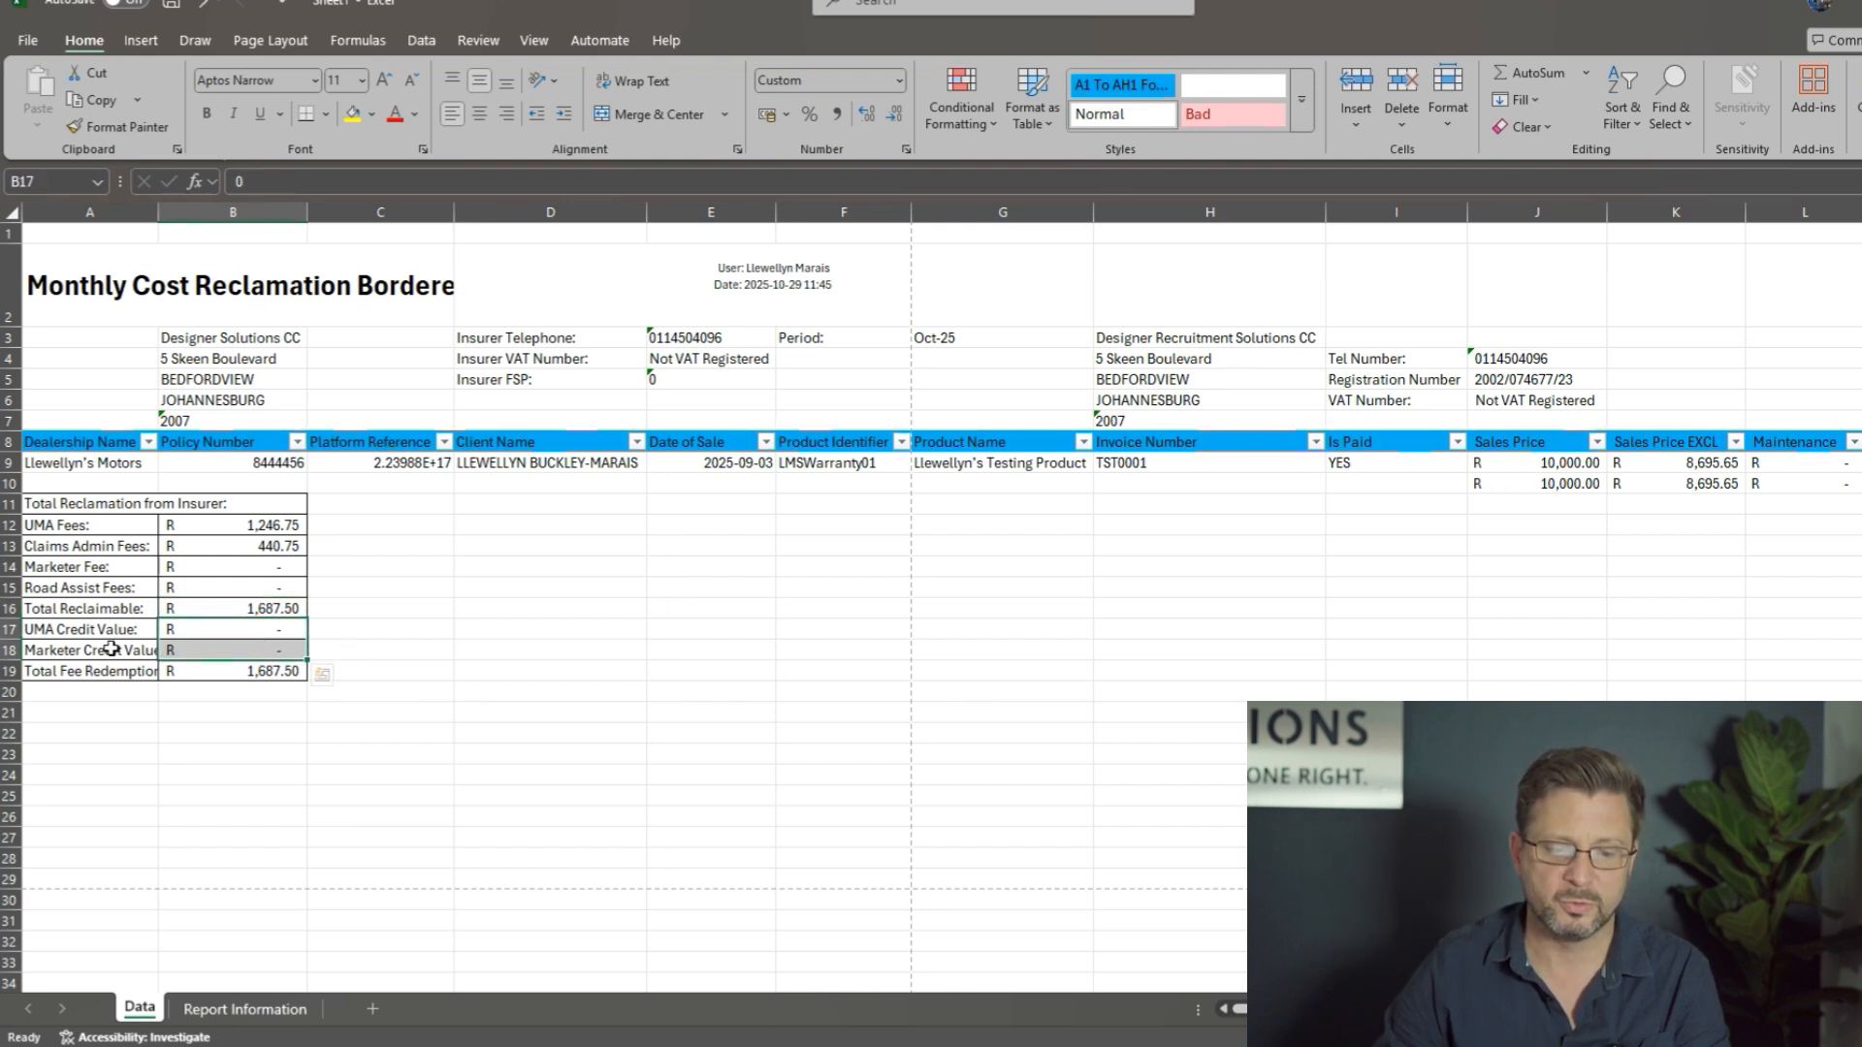
pyautogui.click(264, 673)
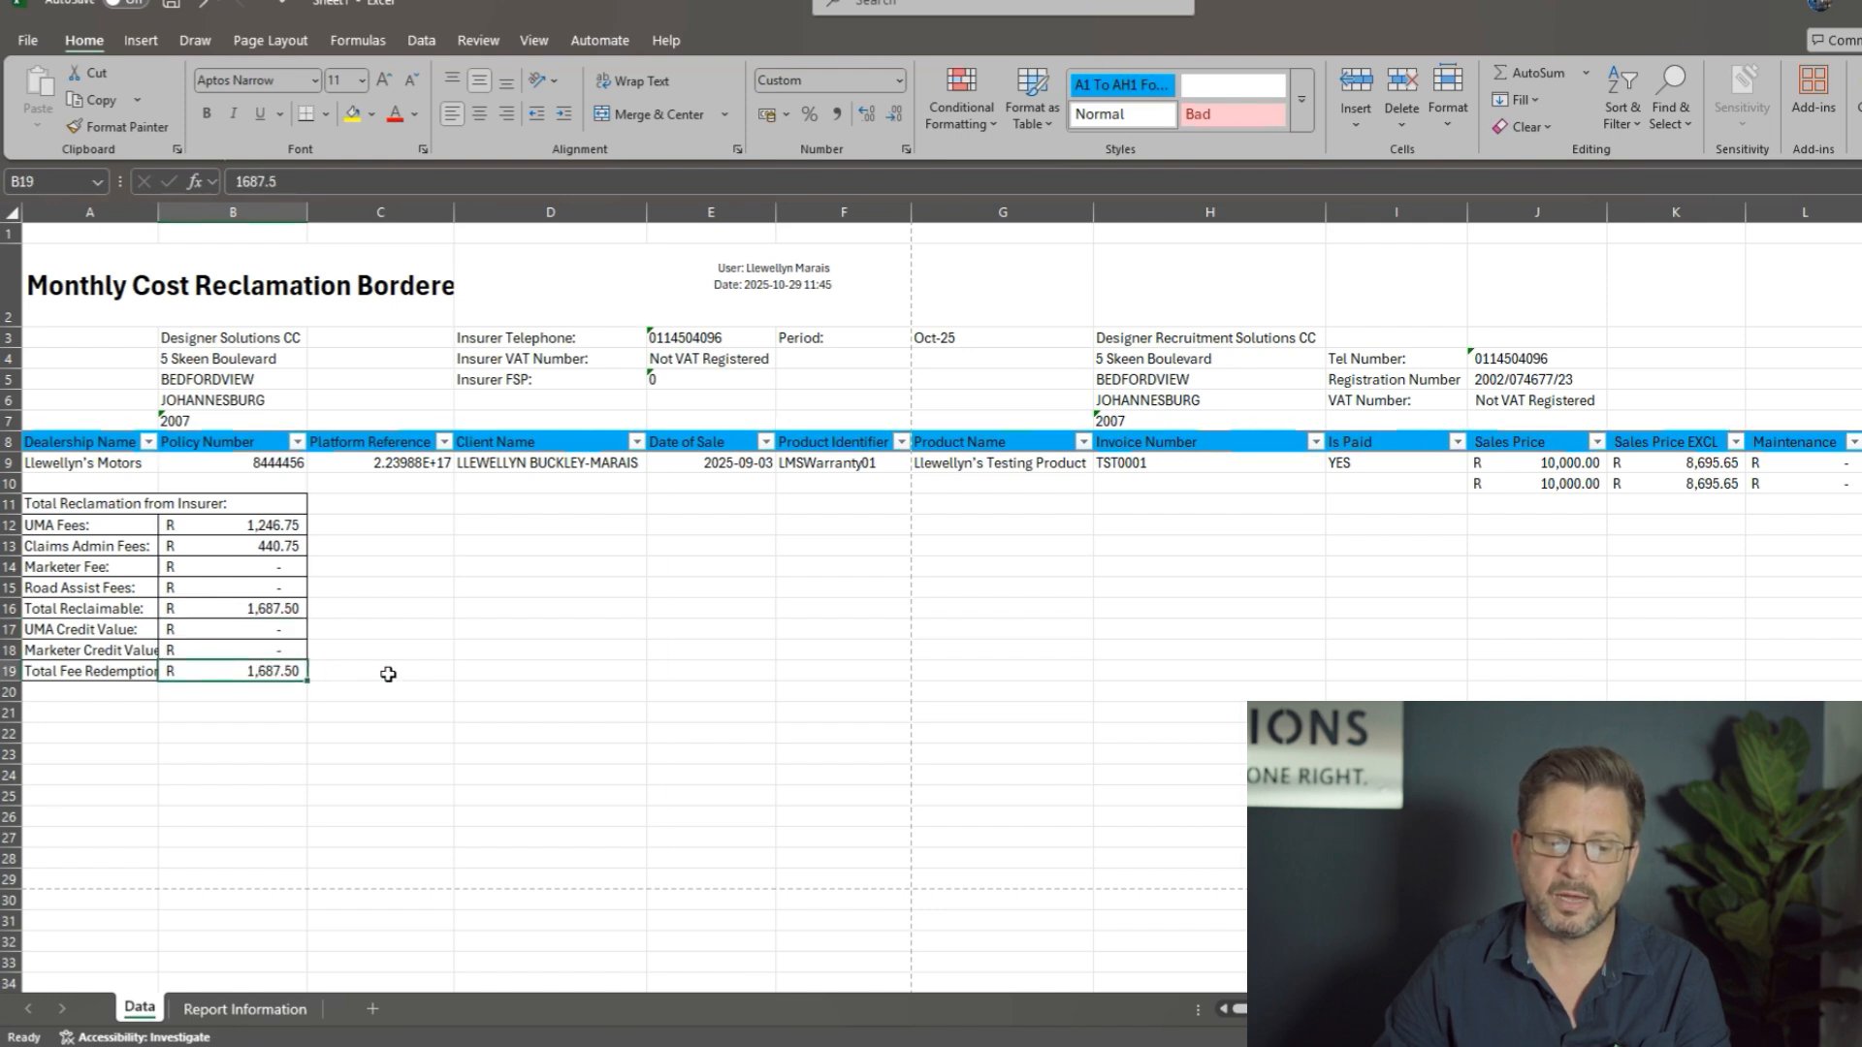
pyautogui.click(279, 607)
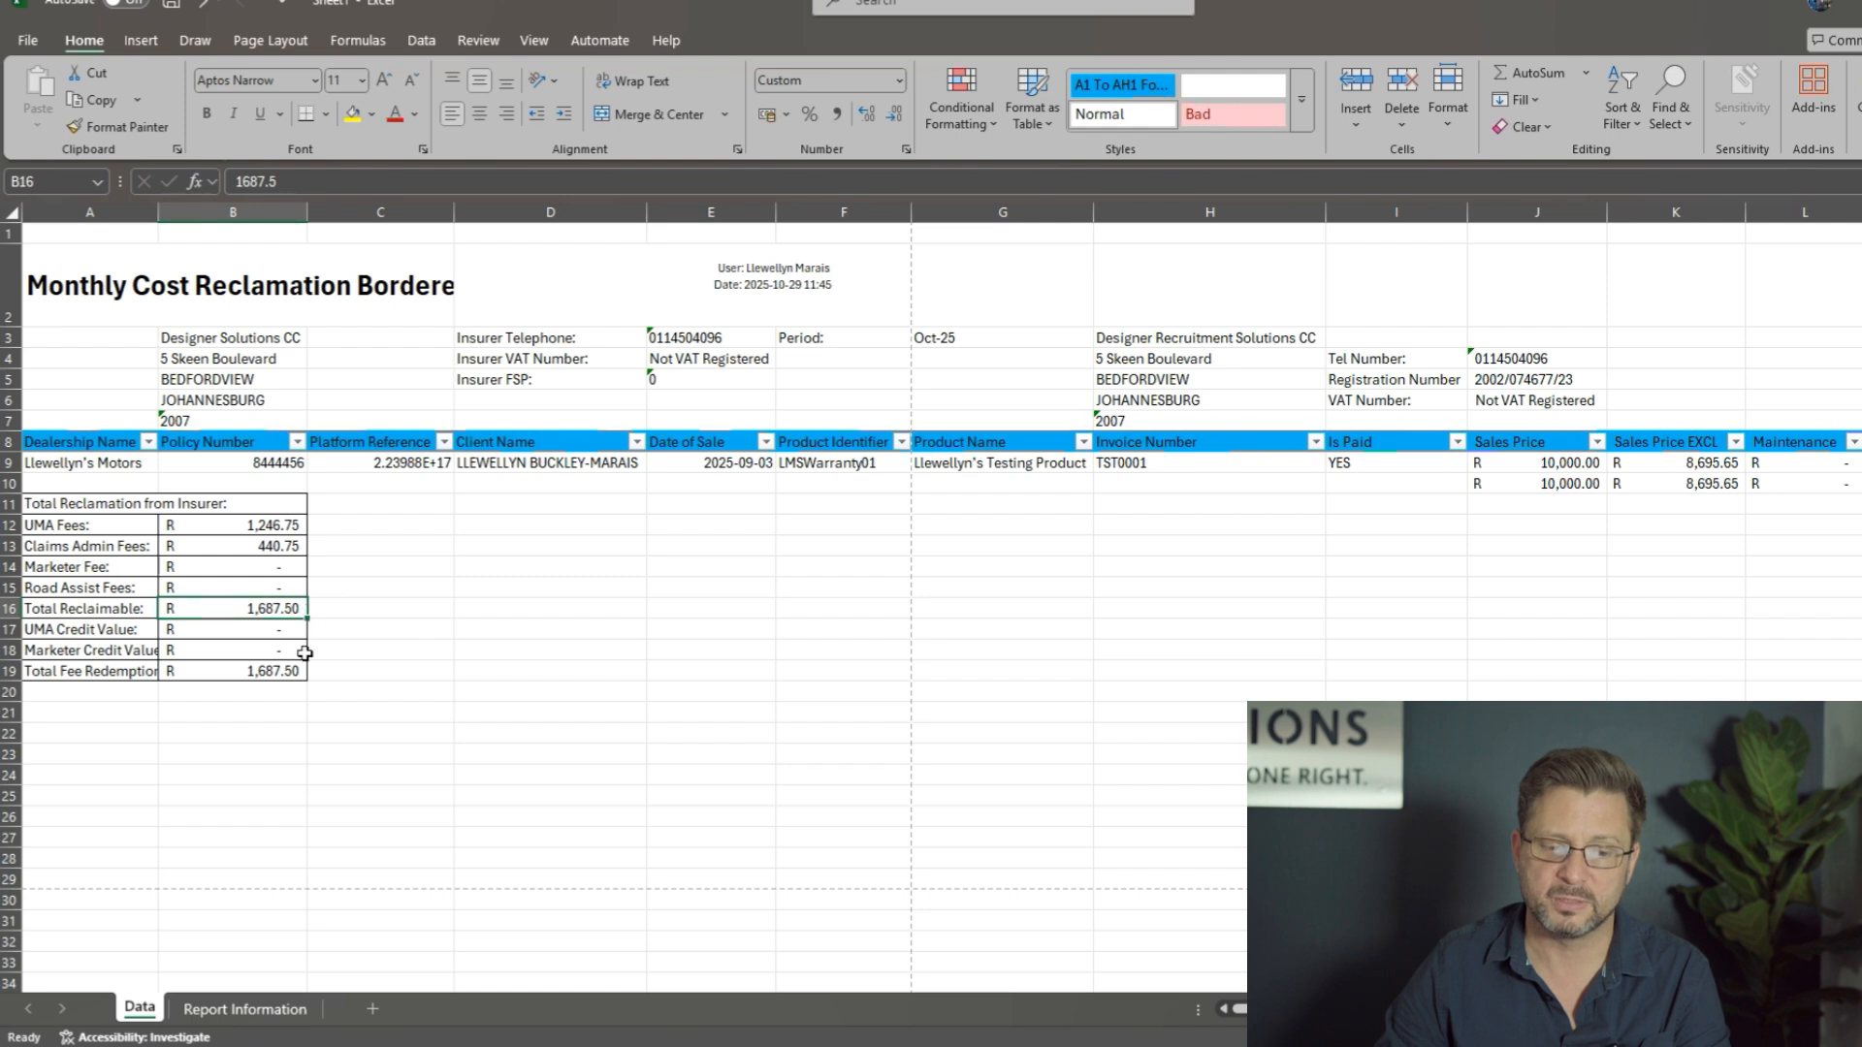
pyautogui.moveTo(275, 633); pyautogui.dragTo(275, 650)
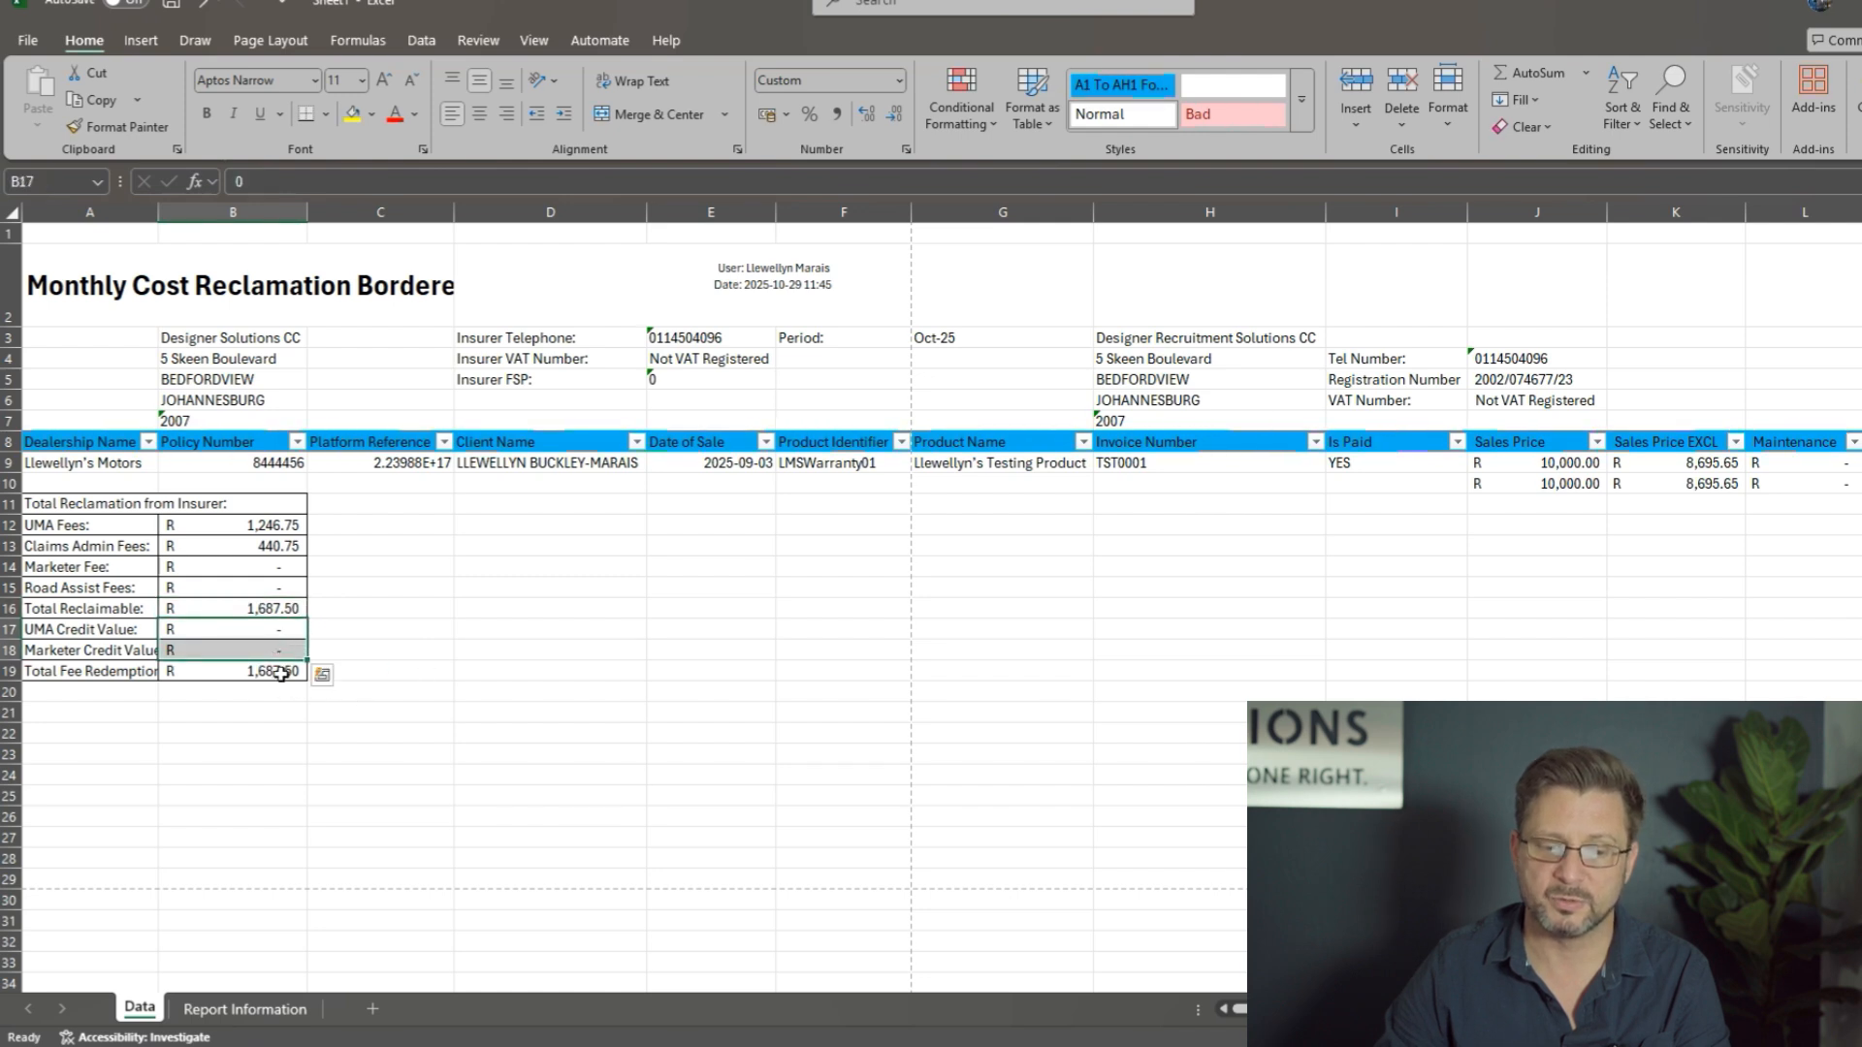
pyautogui.click(282, 674)
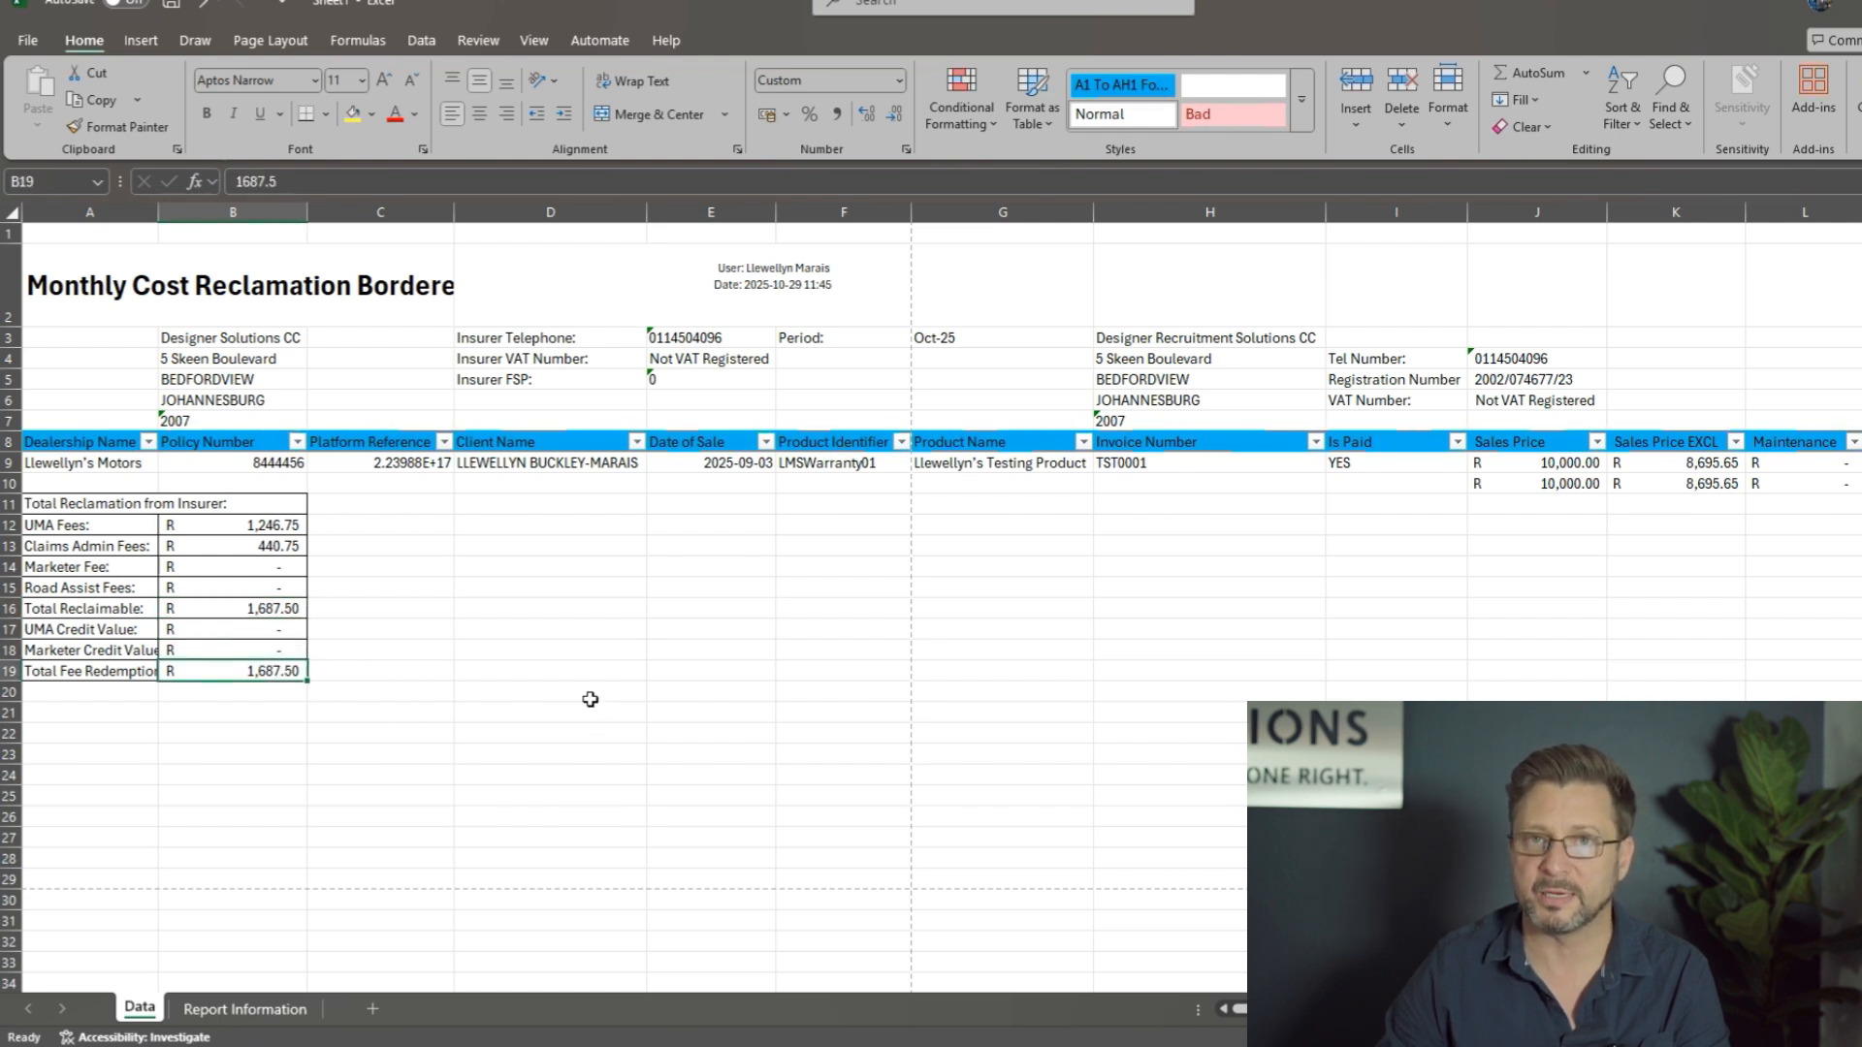